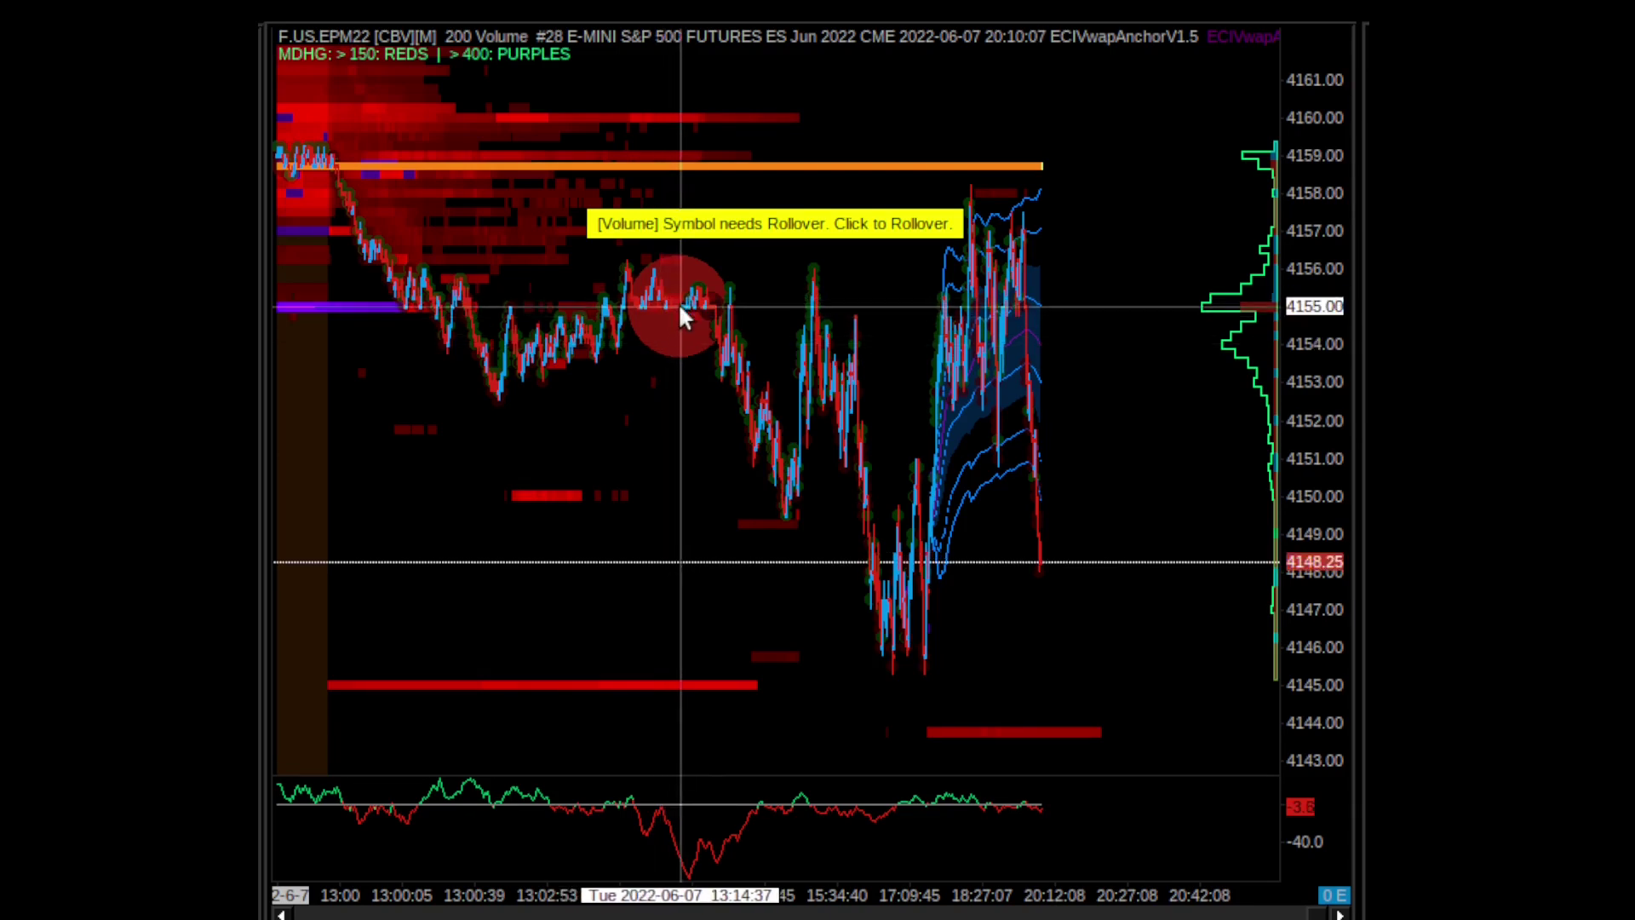
Re-anchor the VWAP bands at a mid-session bar near 4155, dismissing a second chart menu
right_click(678, 303)
left_click(707, 496)
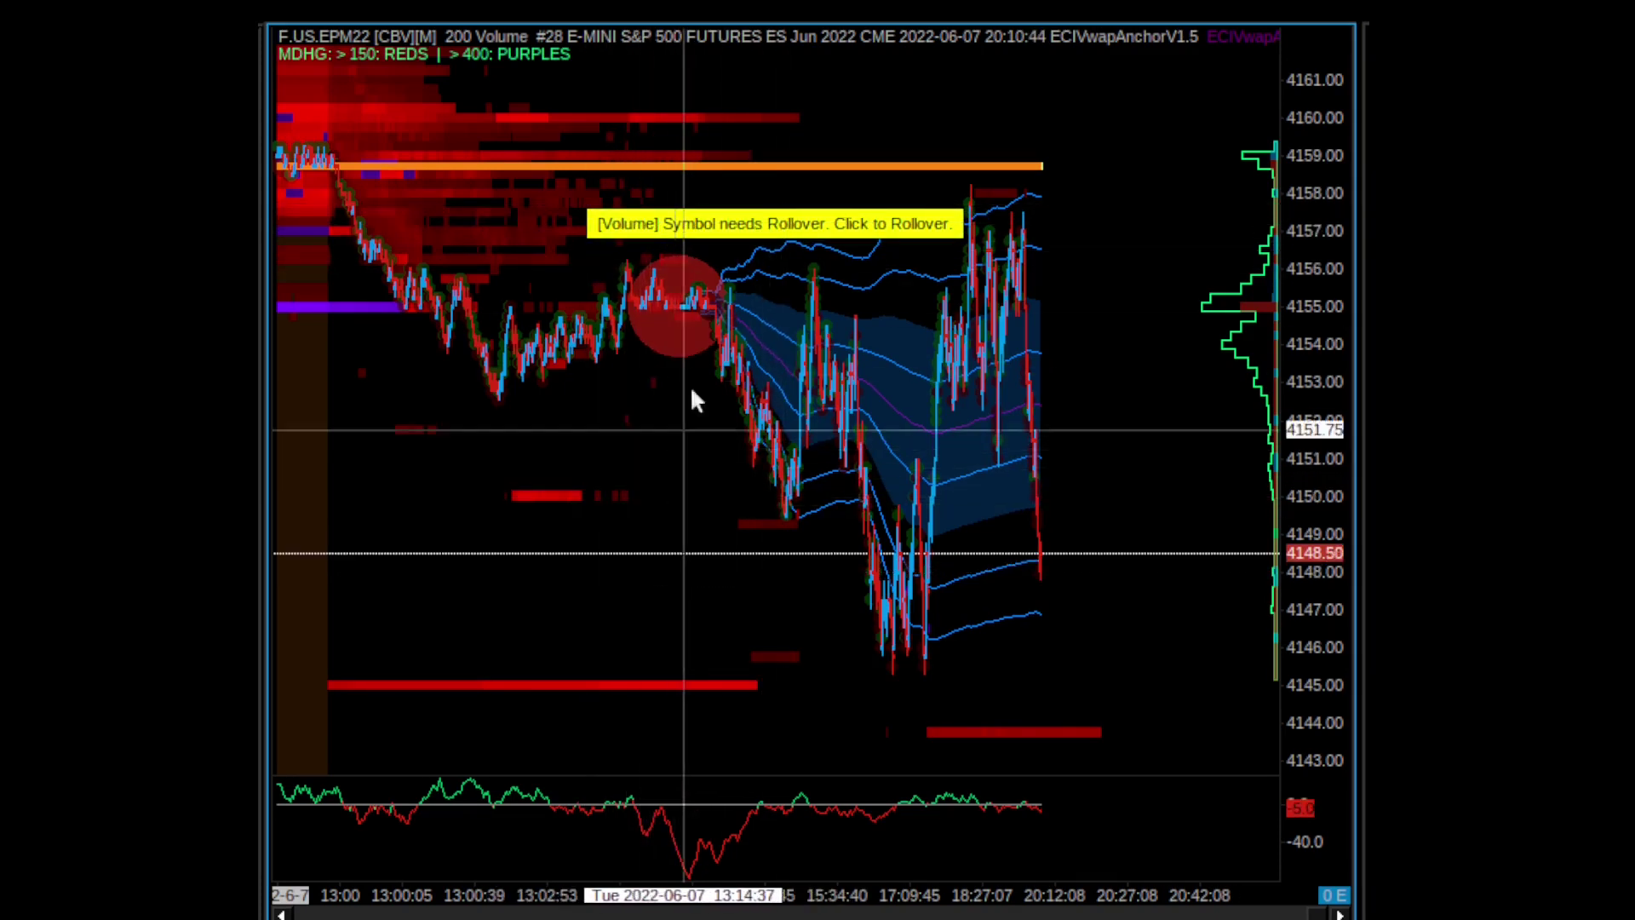
right_click(654, 419)
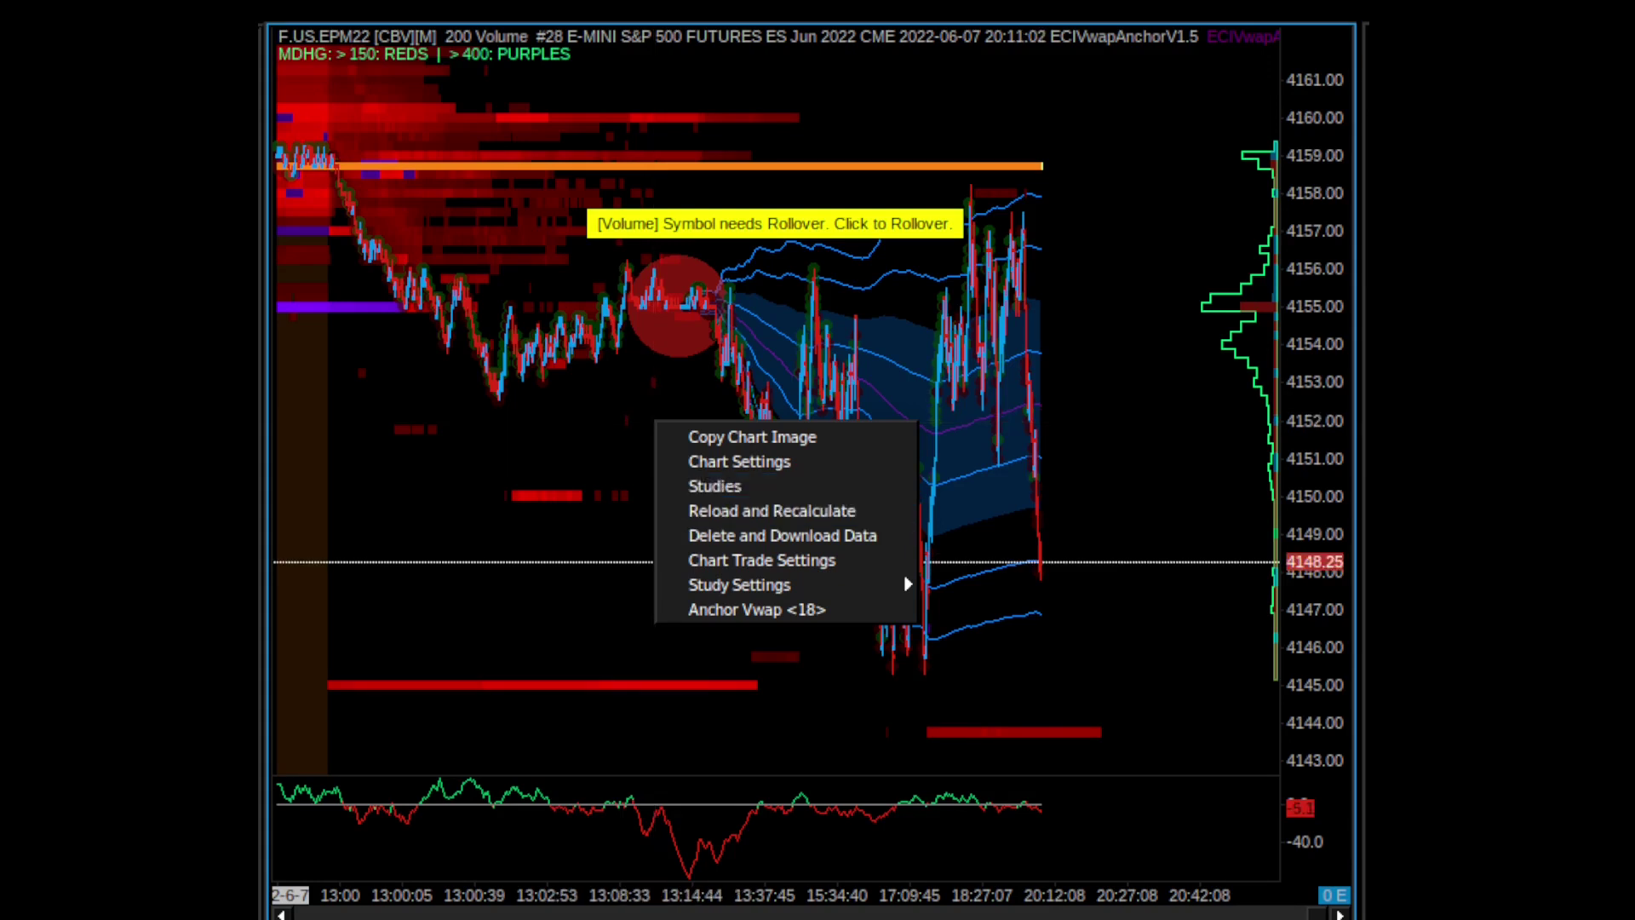
key("Escape")
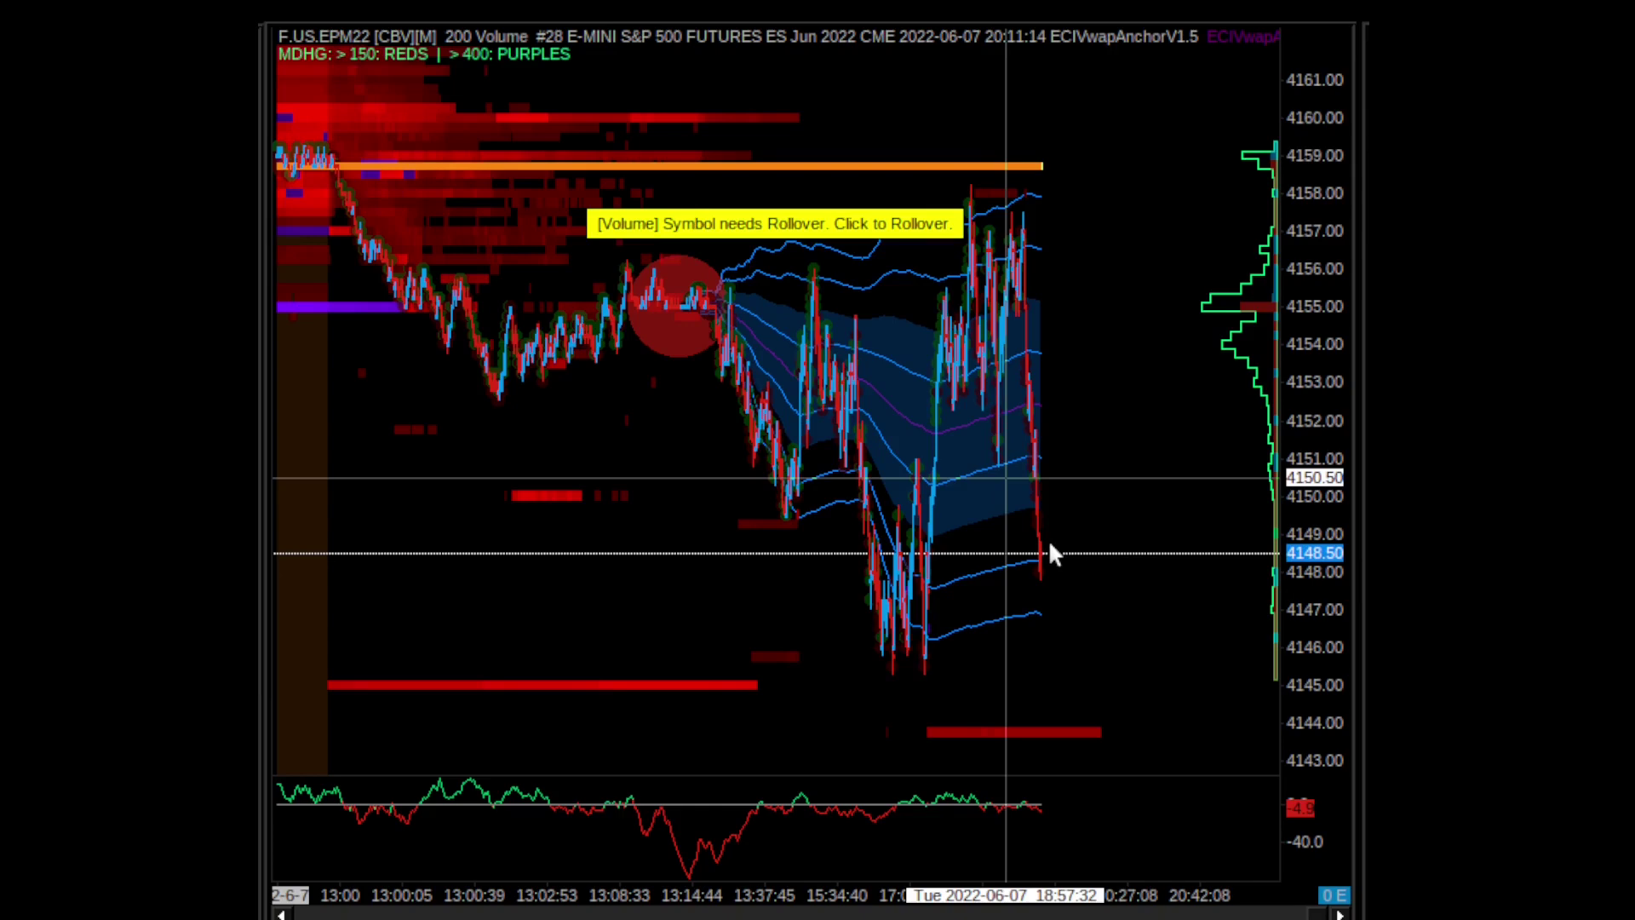
key("F6")
left_click_drag(570, 212, 574, 158)
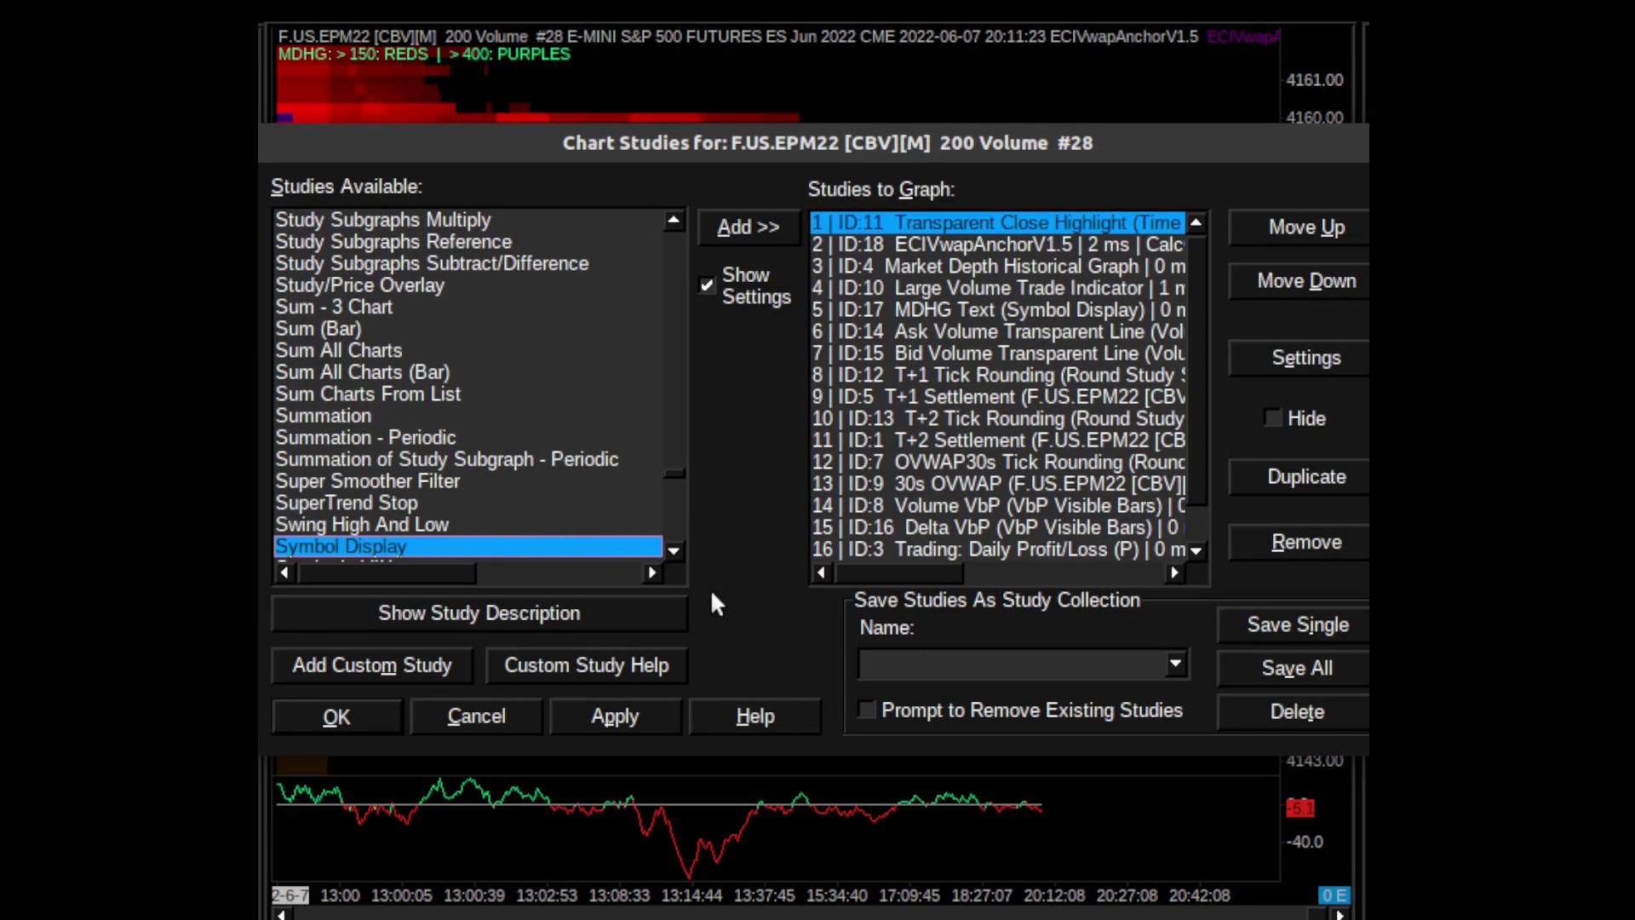
left_click(349, 662)
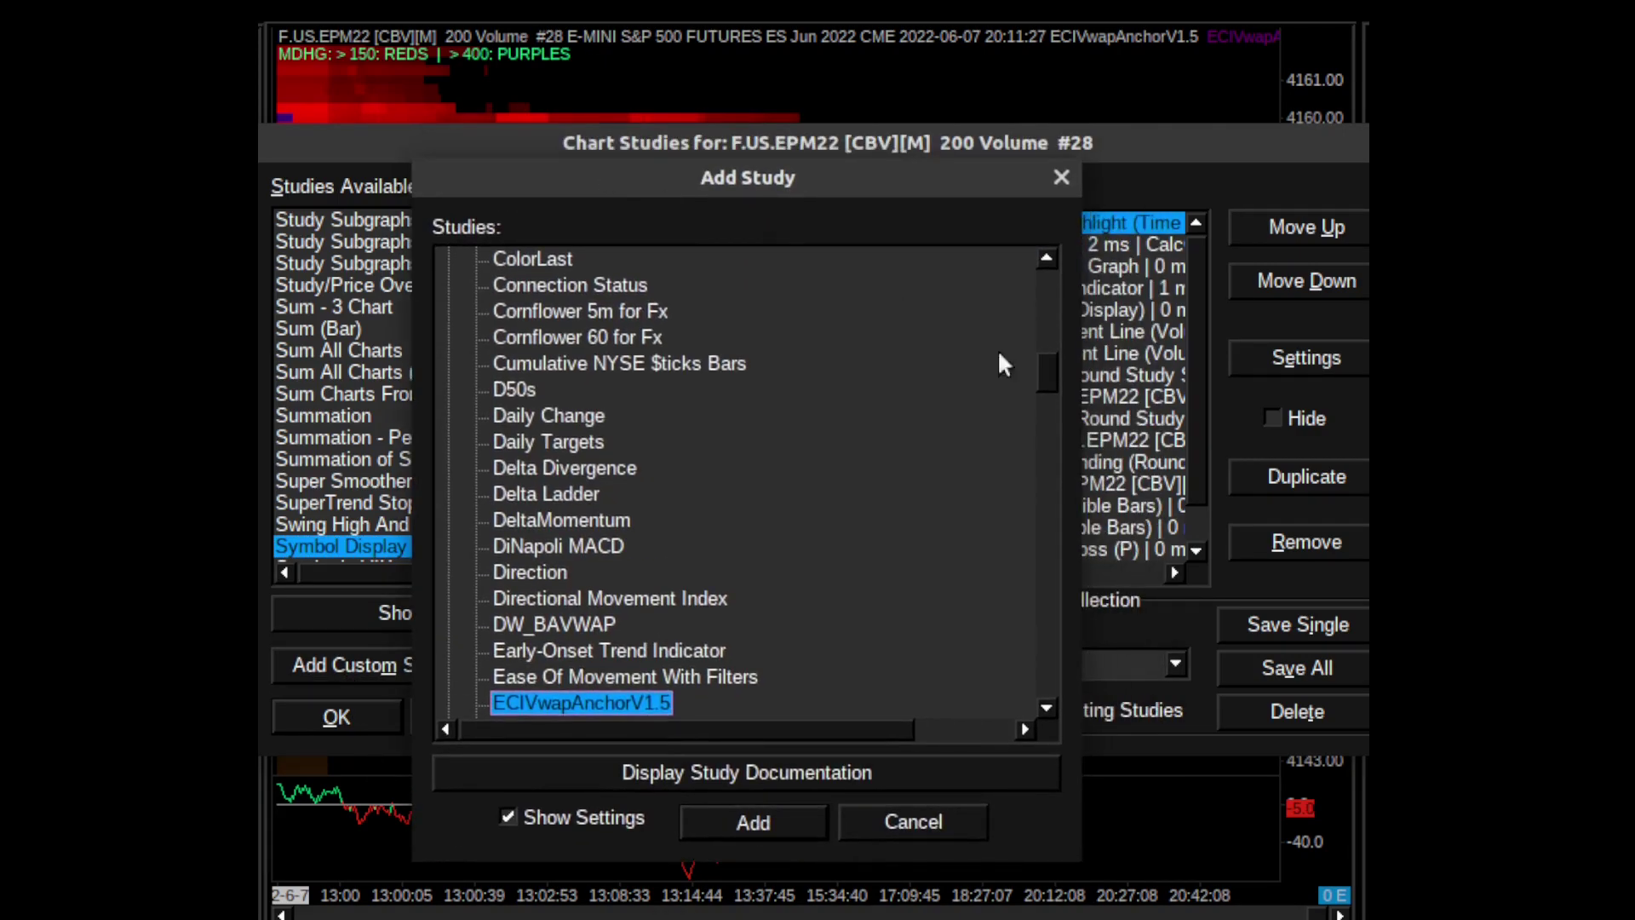
left_click_drag(1051, 366, 1041, 278)
left_click(448, 314)
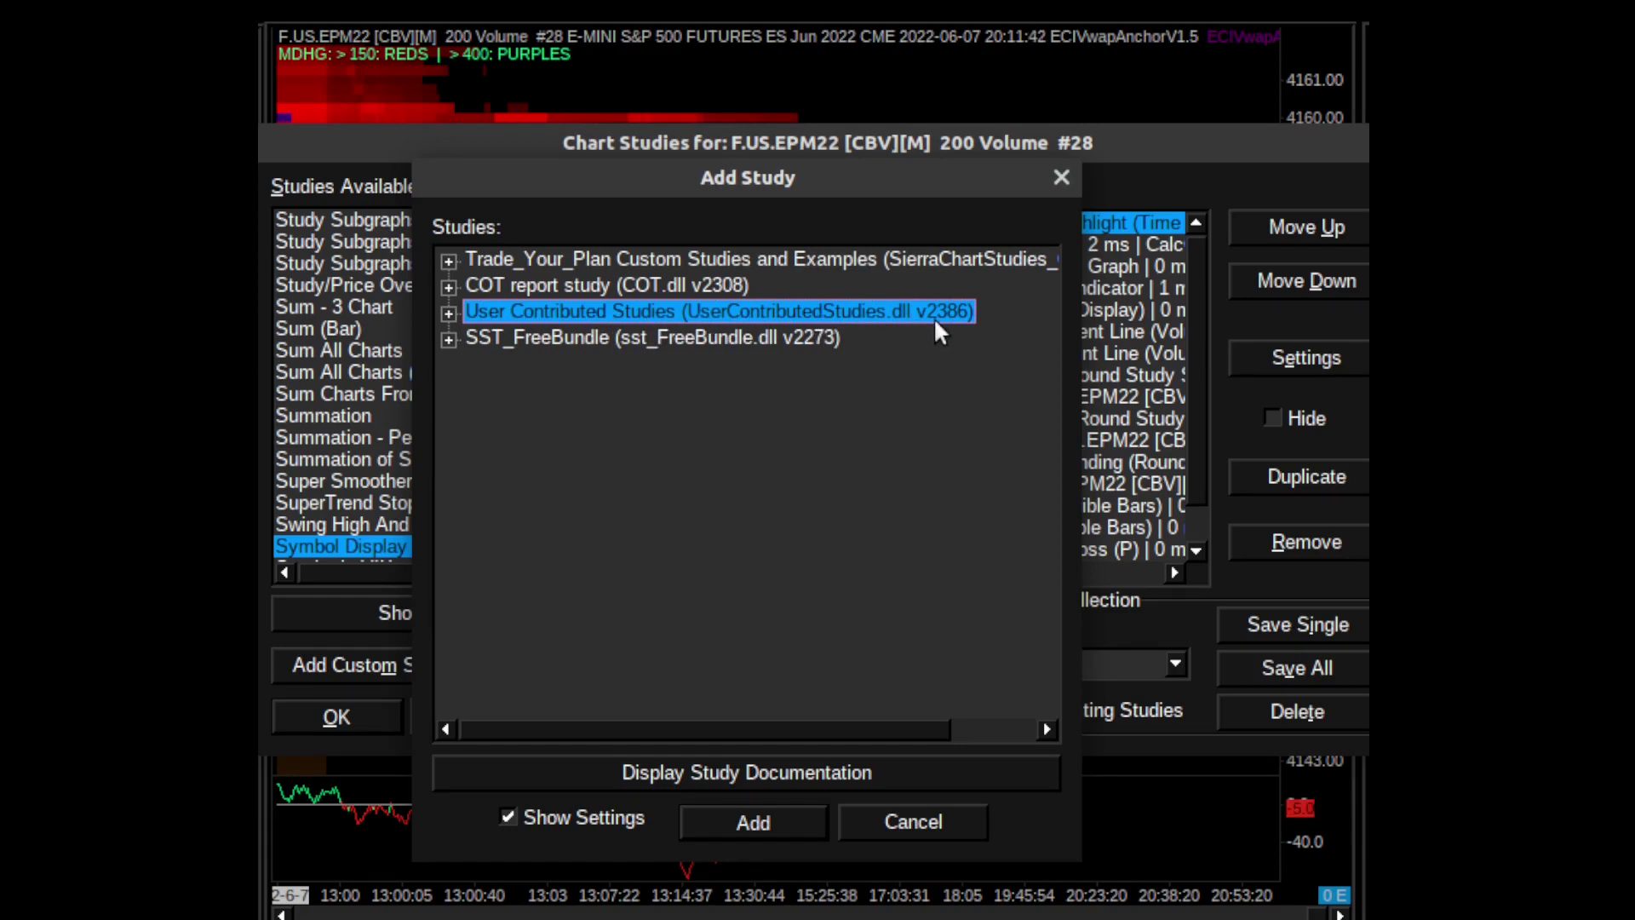
left_click(449, 314)
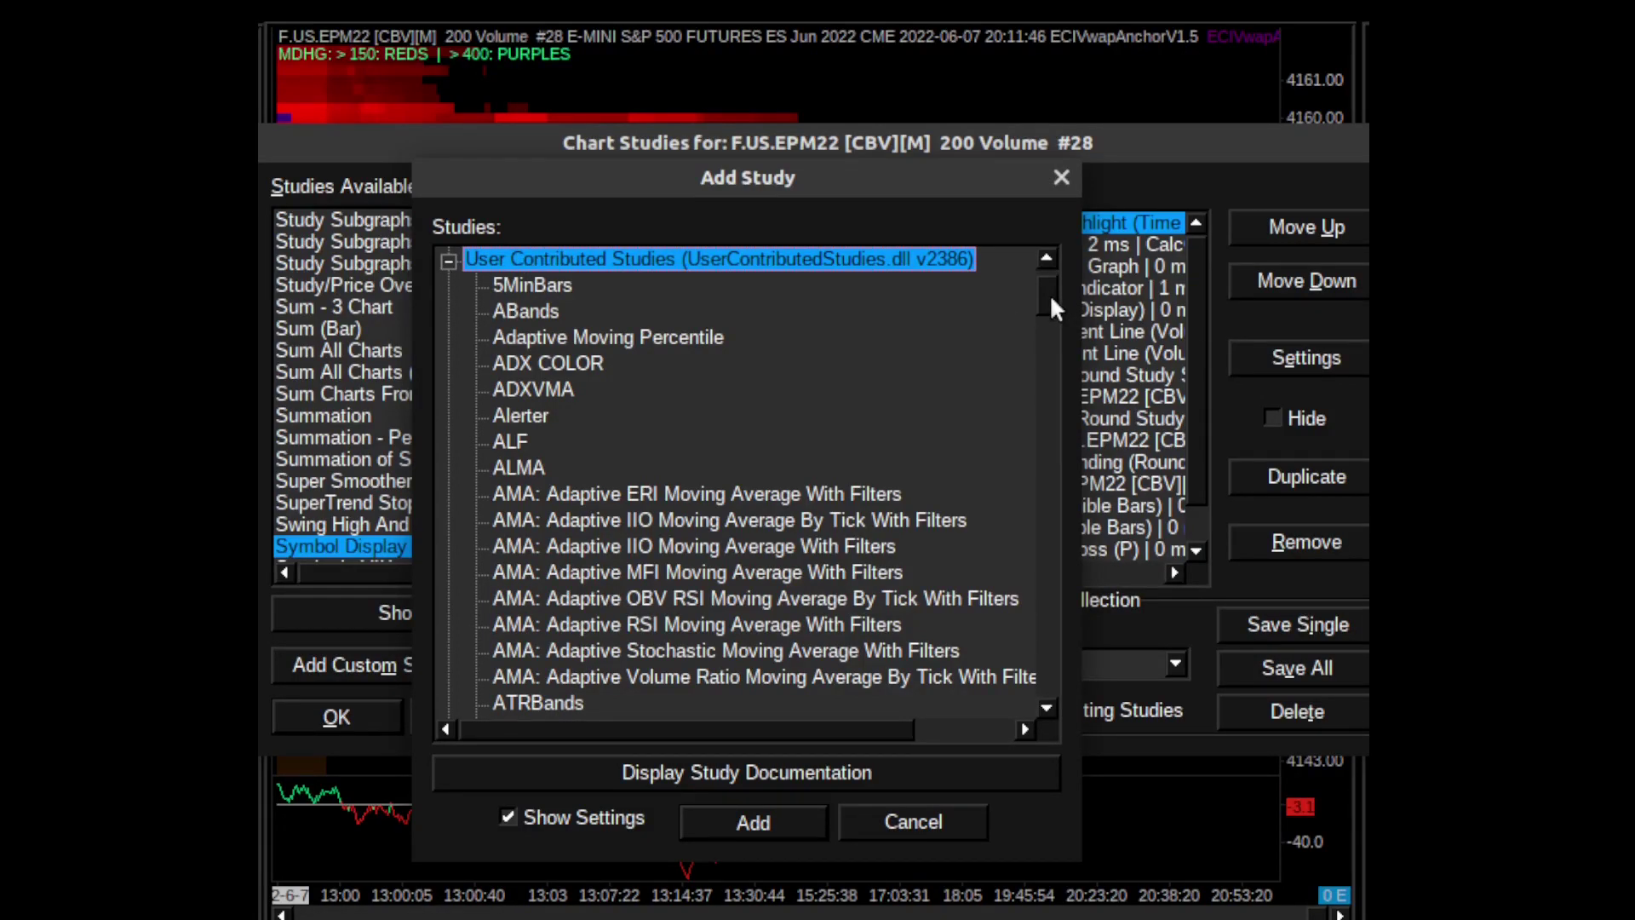
left_click_drag(1049, 294, 1077, 384)
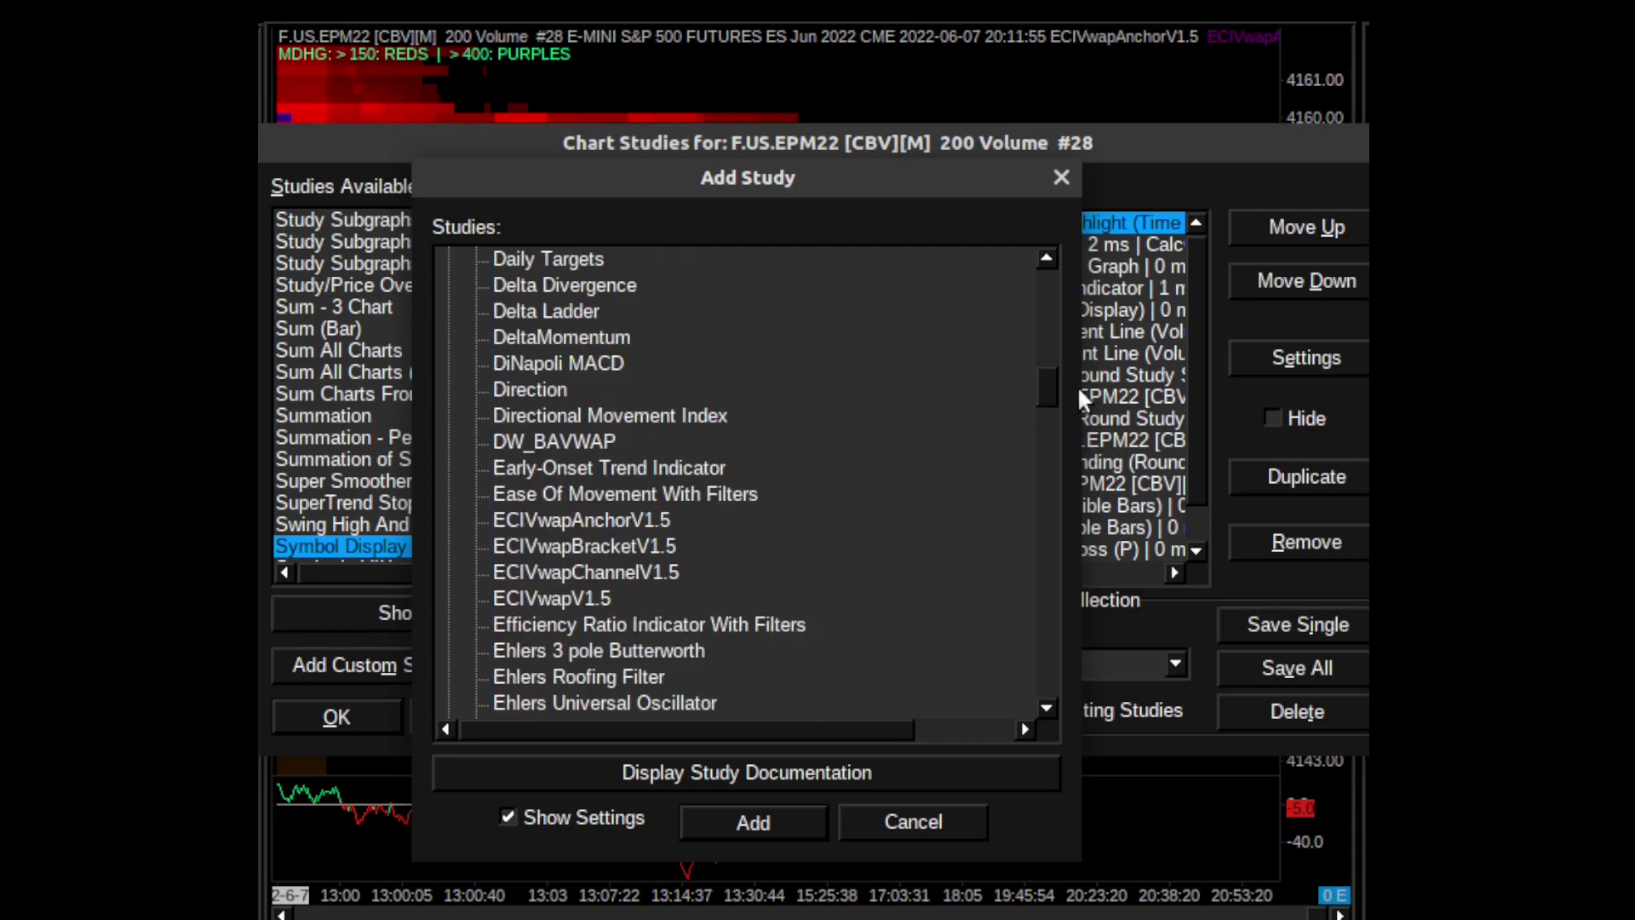
left_click(600, 518)
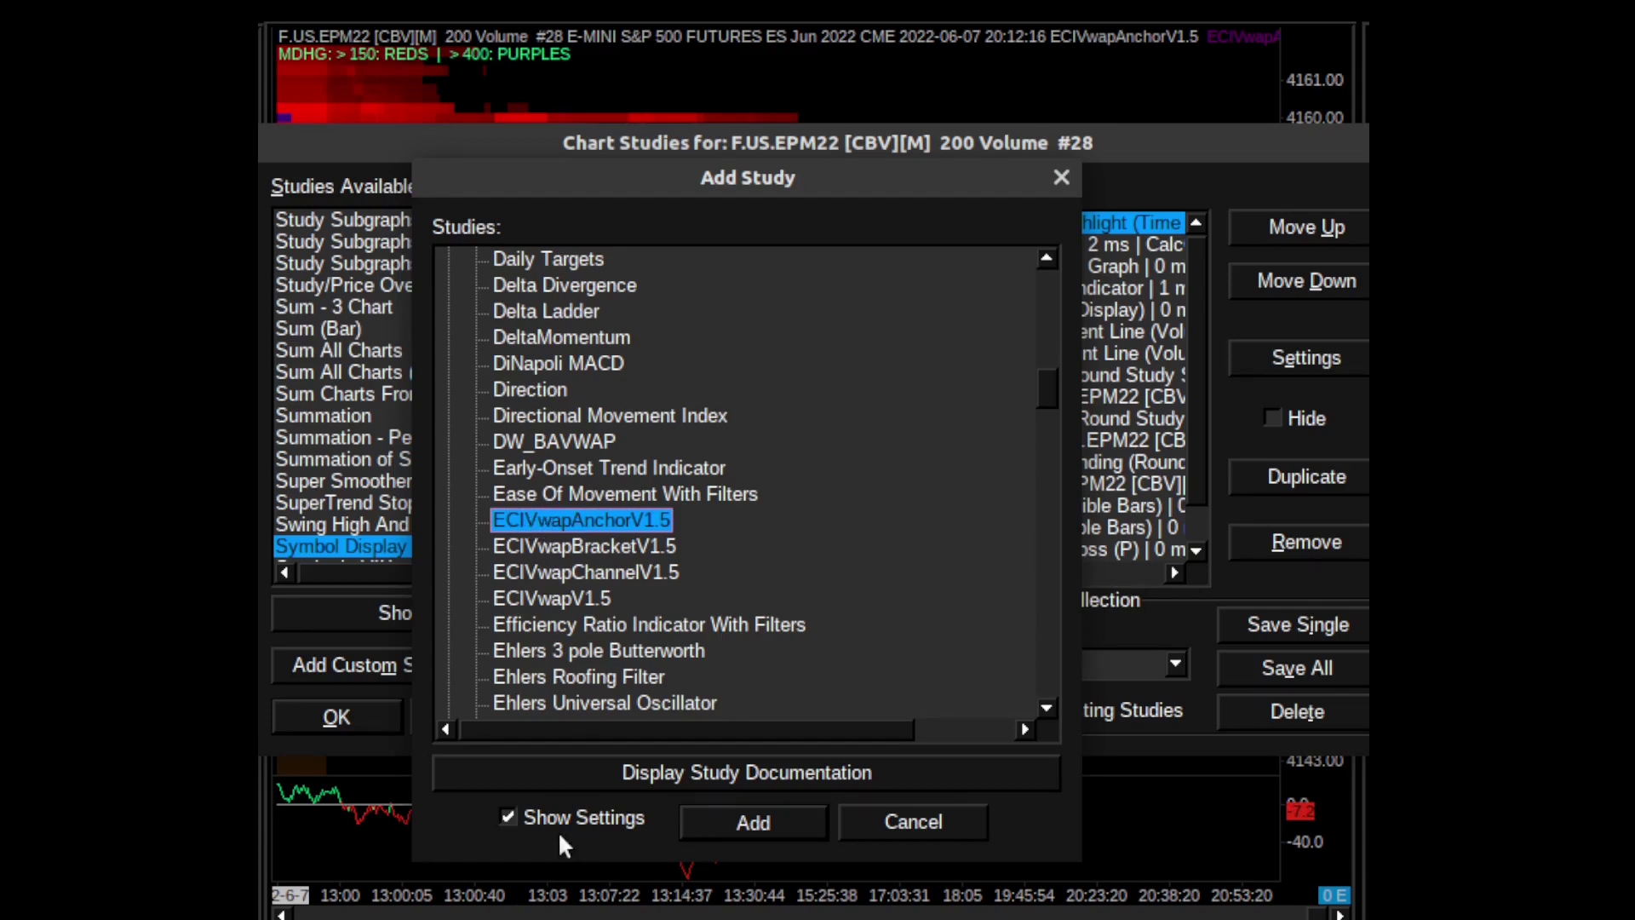
key("Escape")
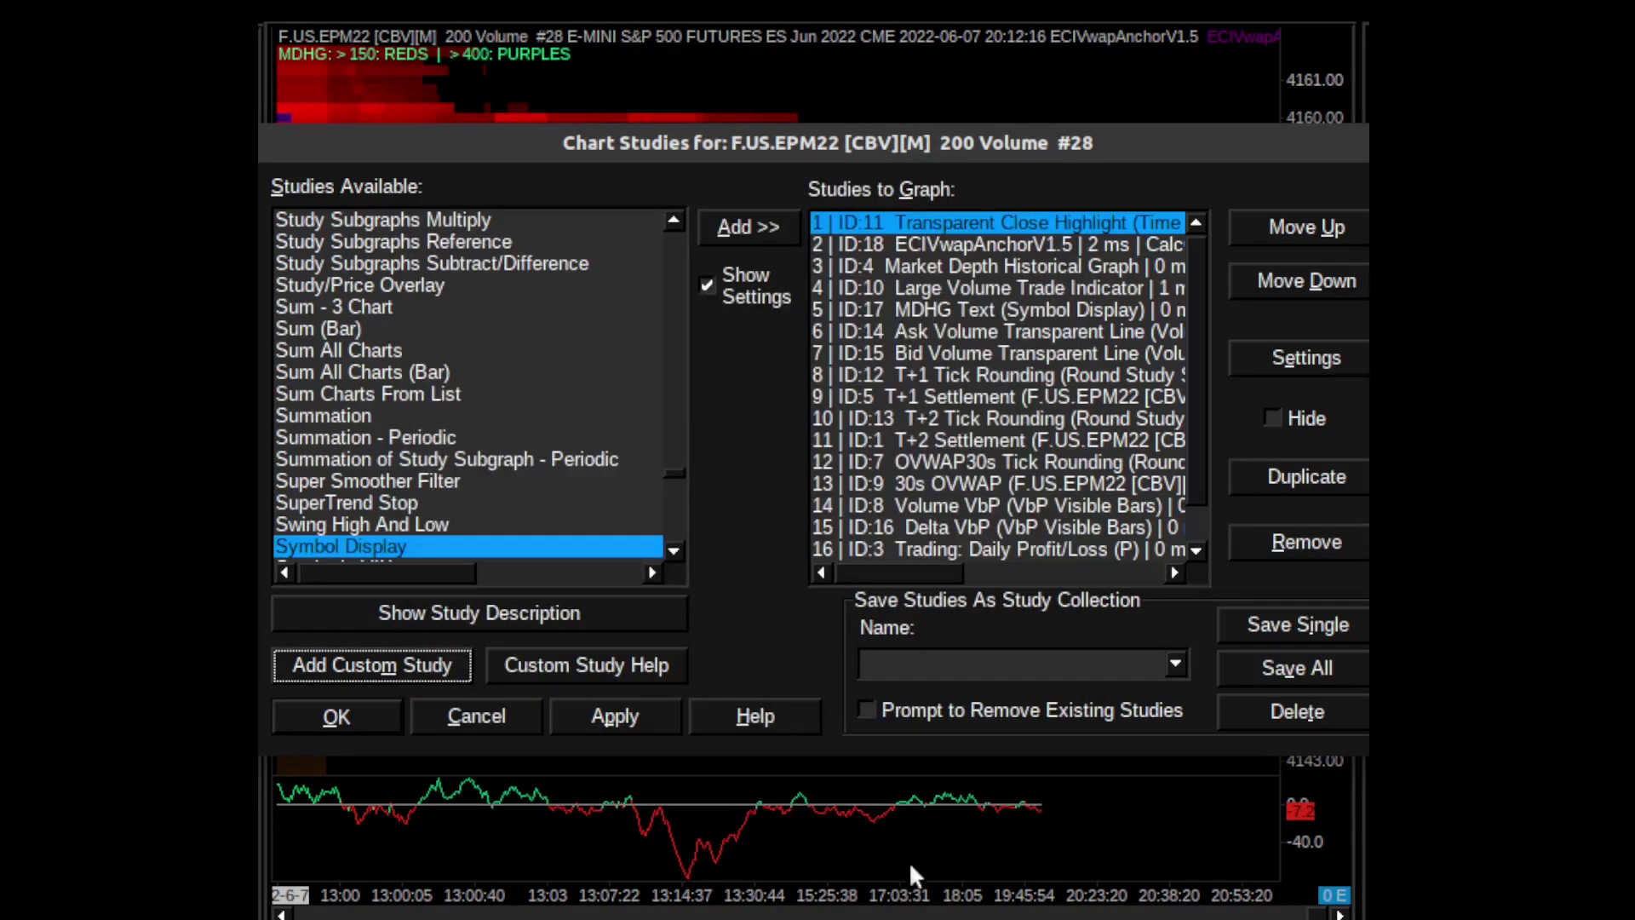
Open the ECIVwapAnchorV1.5 (ID:18) study's Settings and Inputs, showing Multiplier 0.5 and manual anchoring
left_click(923, 244)
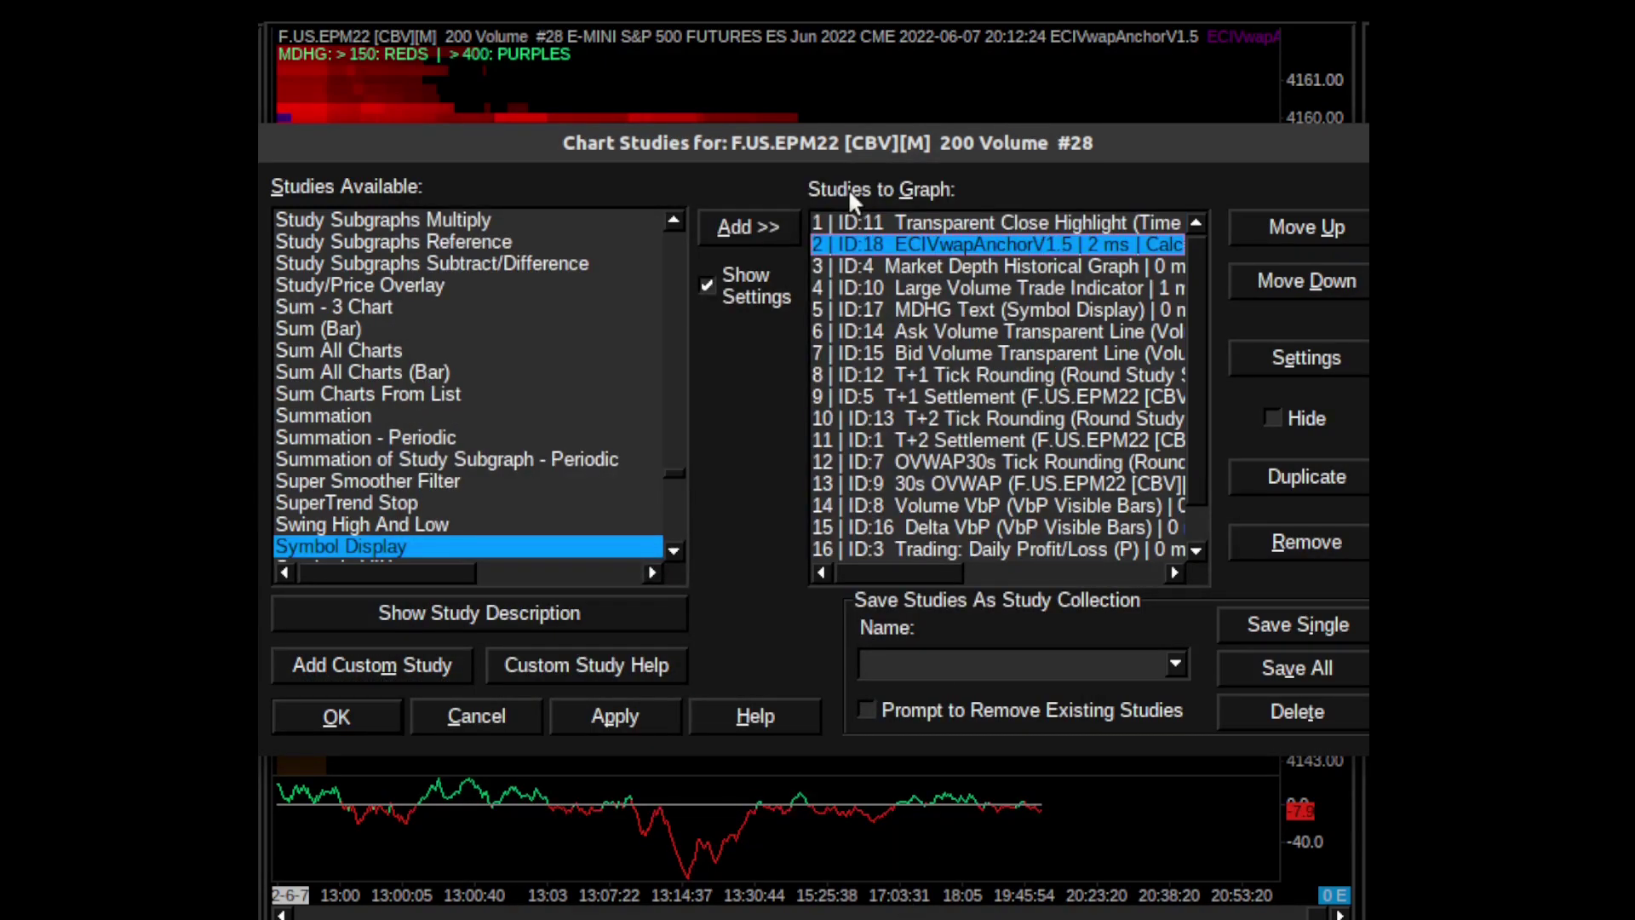
left_click(1318, 356)
left_click(418, 111)
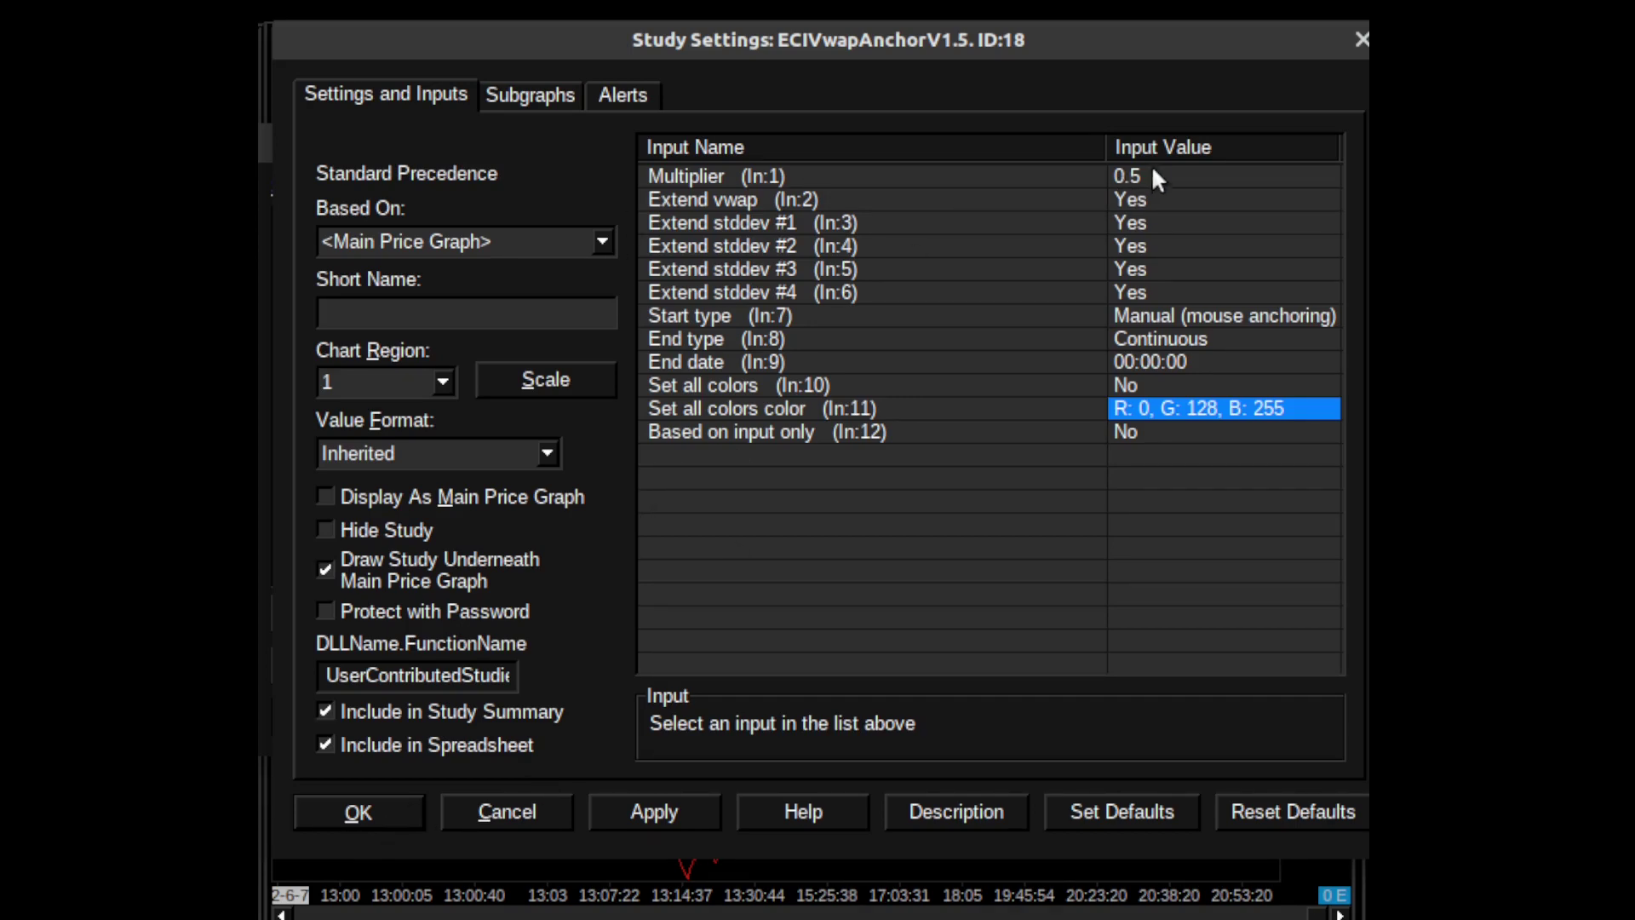
mouse_move(1118, 52)
left_mouse_down()
mouse_move(795, 57)
mouse_move(982, 86)
mouse_move(1099, 193)
mouse_move(1120, 70)
mouse_move(1093, 60)
left_mouse_up()
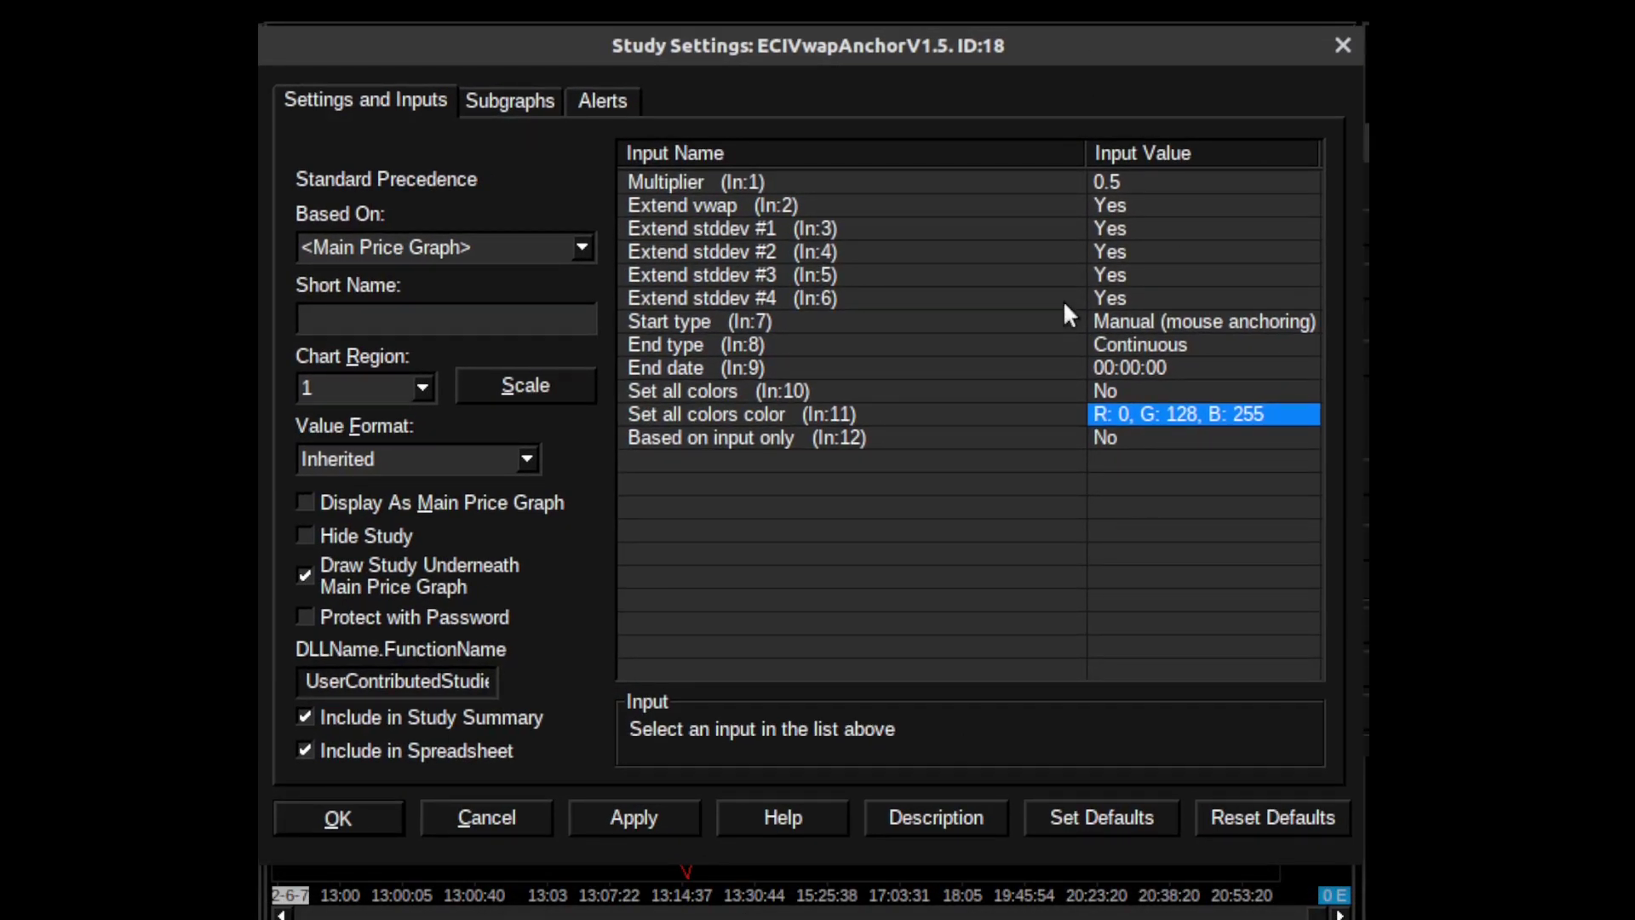
On the Subgraphs tab, keep Top Band 2's draw style as Transparent Fill Top
left_click(501, 99)
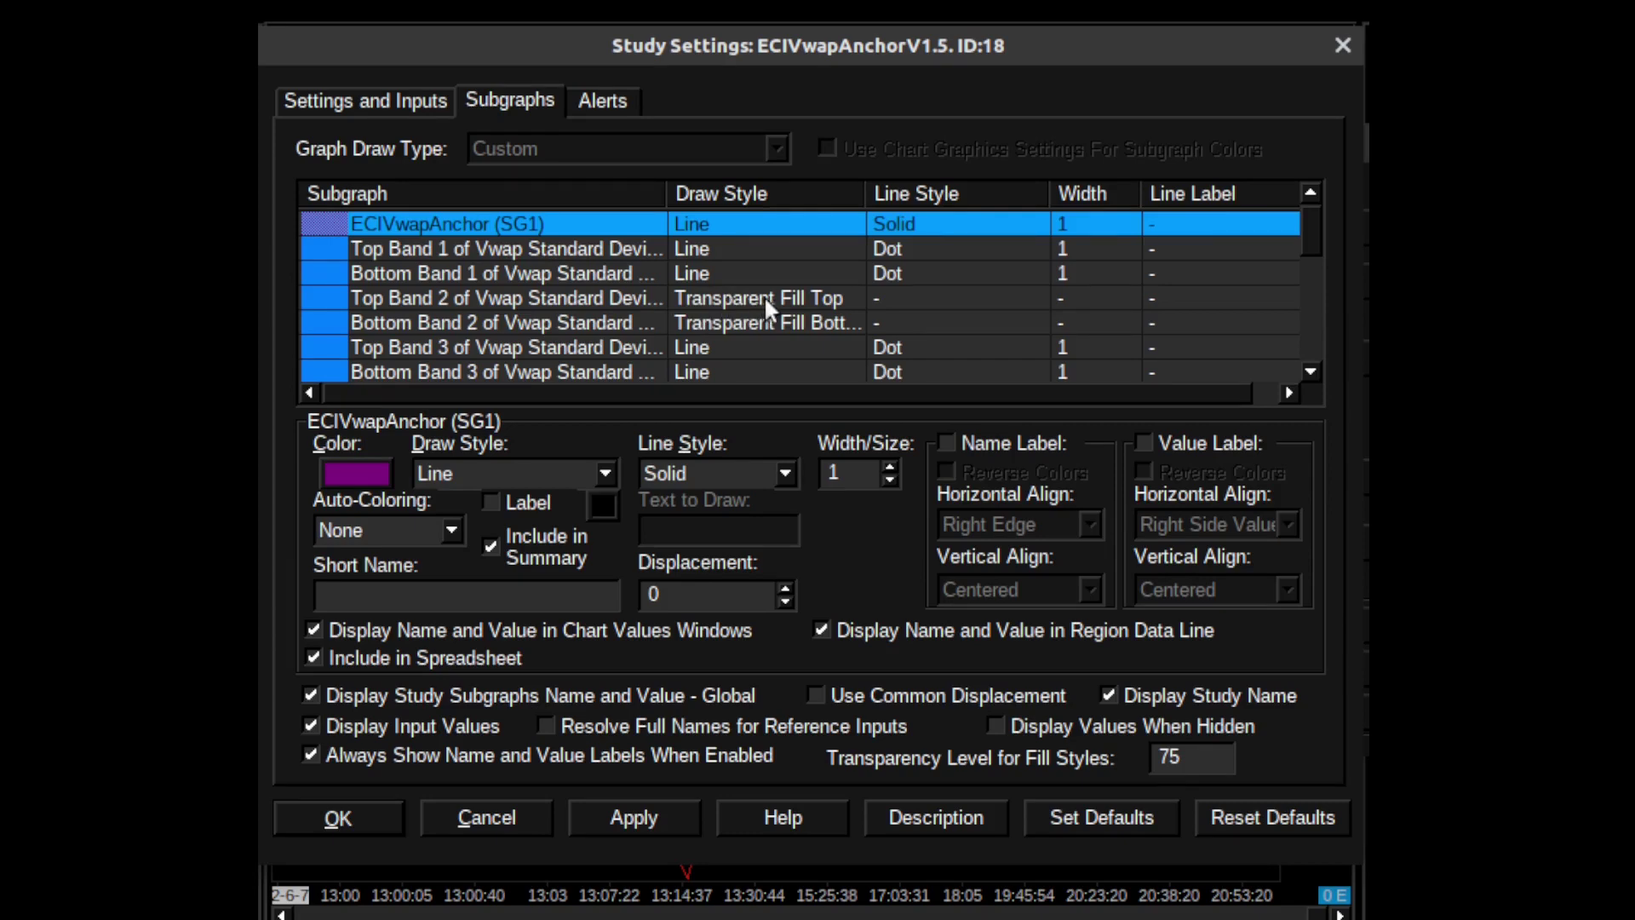
left_click(789, 297)
left_click(504, 465)
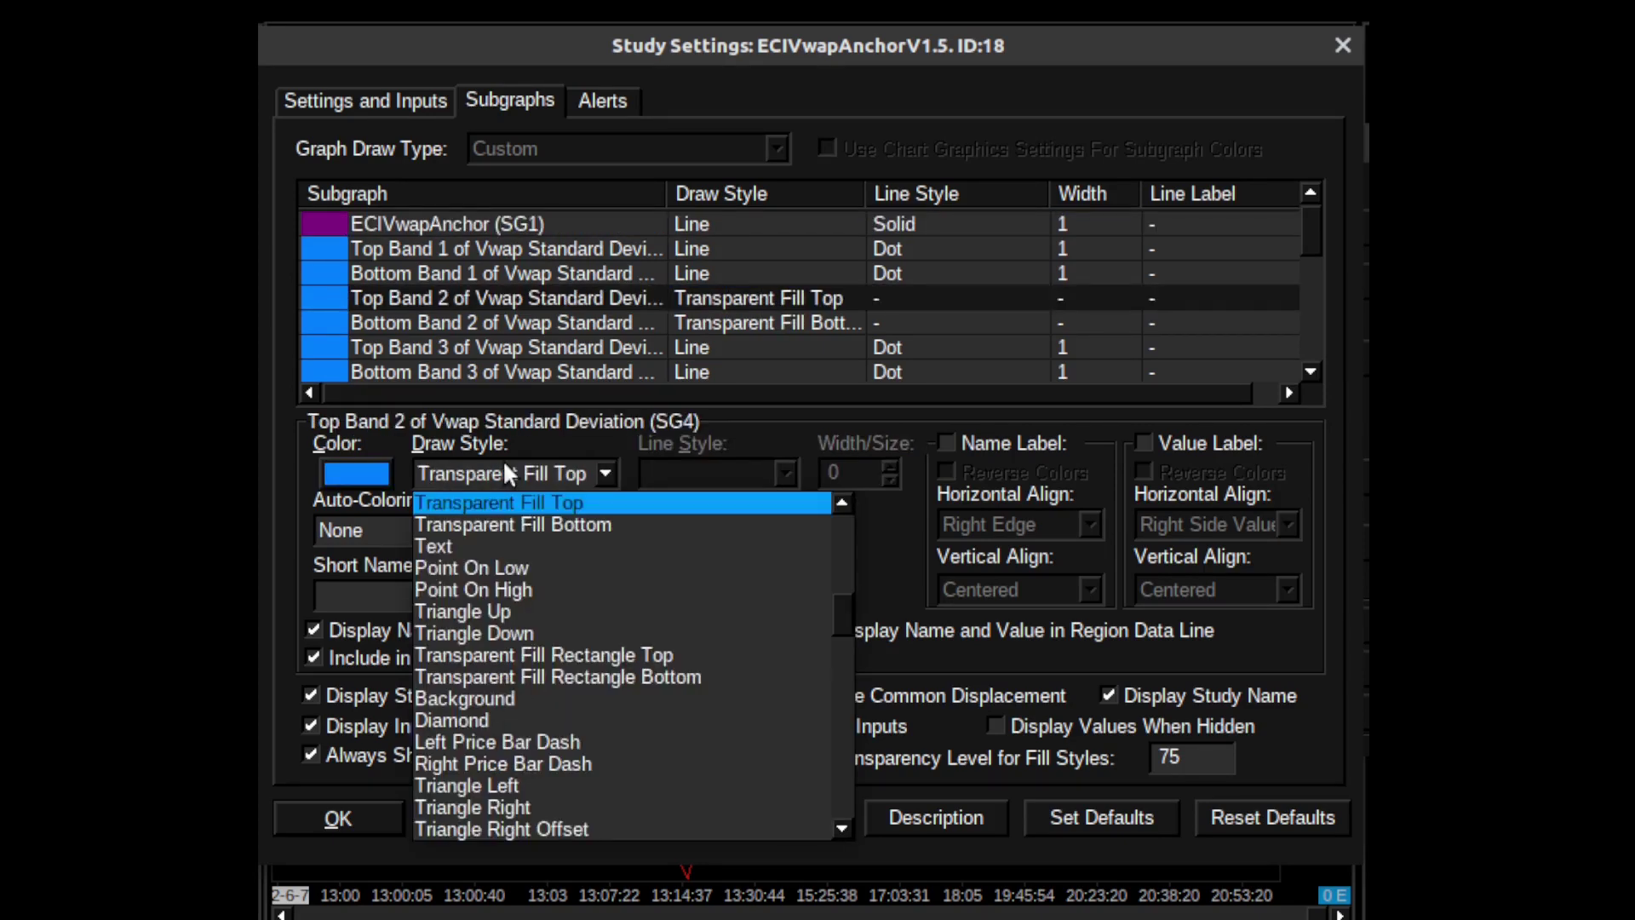
left_click(516, 503)
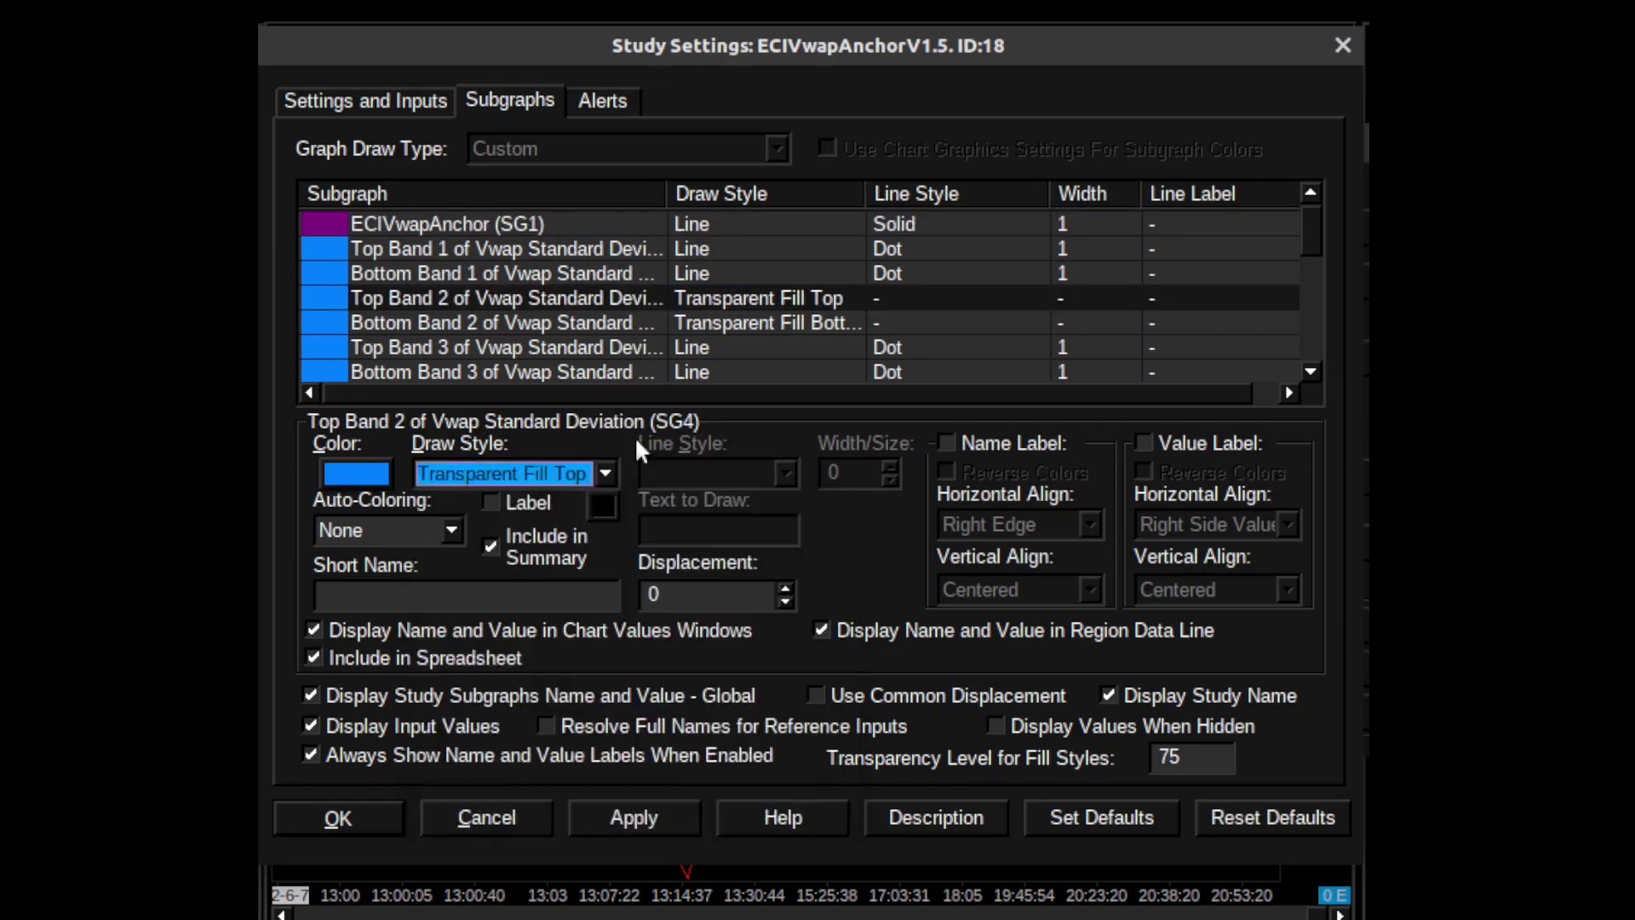
Inspect the Bottom Band 2 (SG5) and band 2 extension (SG14) subgraphs
left_click(740, 327)
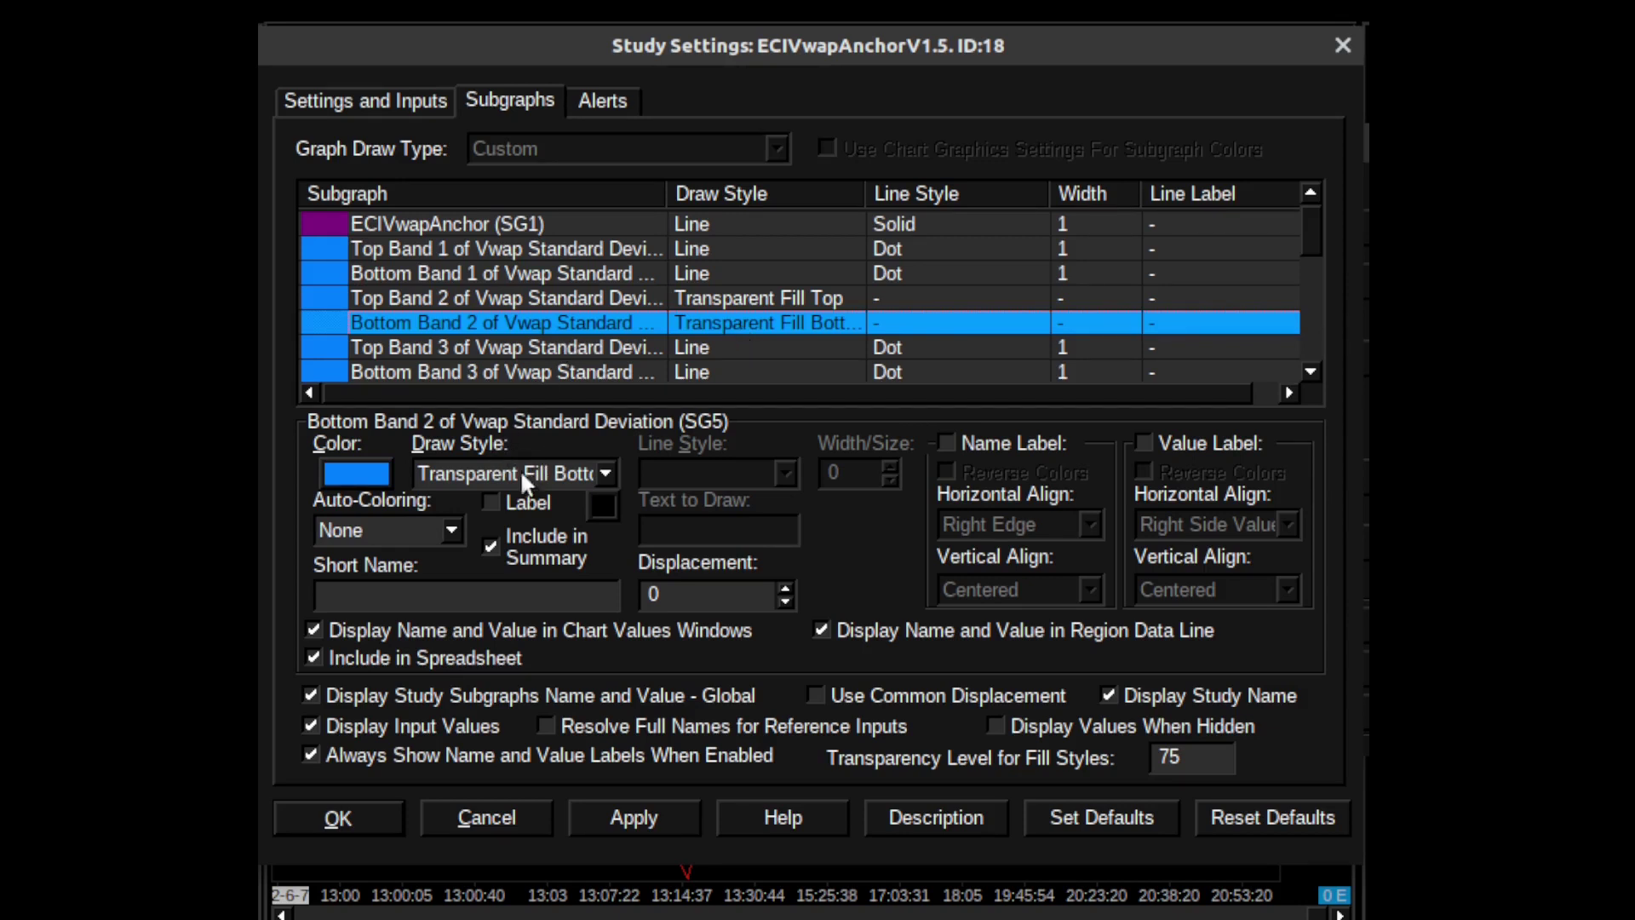
scroll(722, 350, "down", 4)
scroll(545, 299, "up", 1)
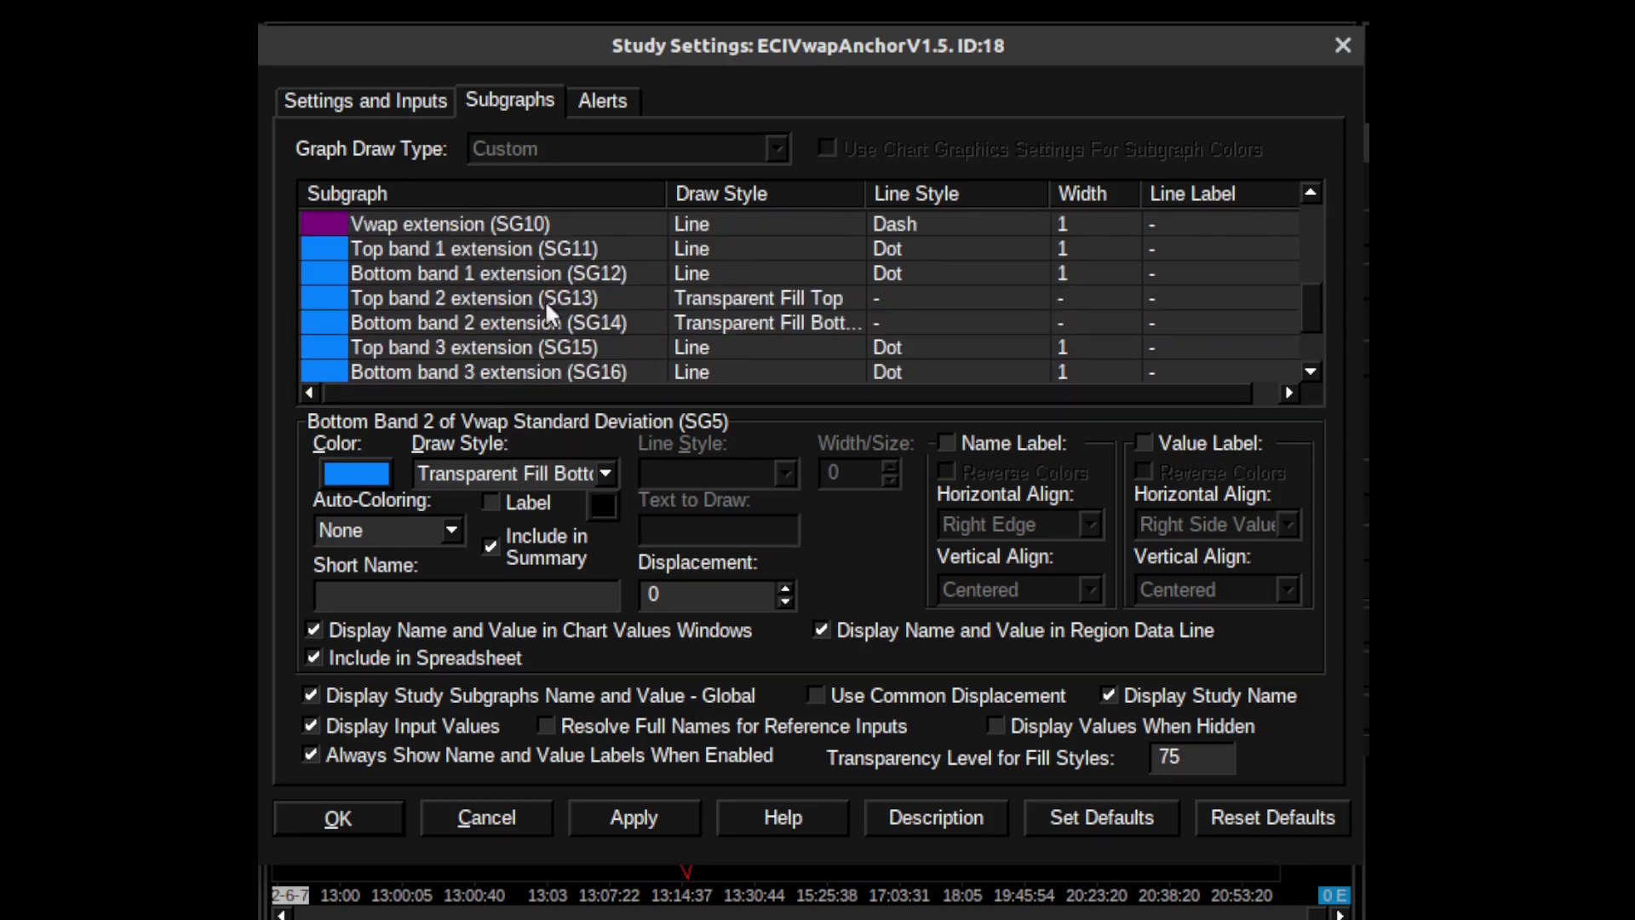
scroll(721, 276, "up", 2)
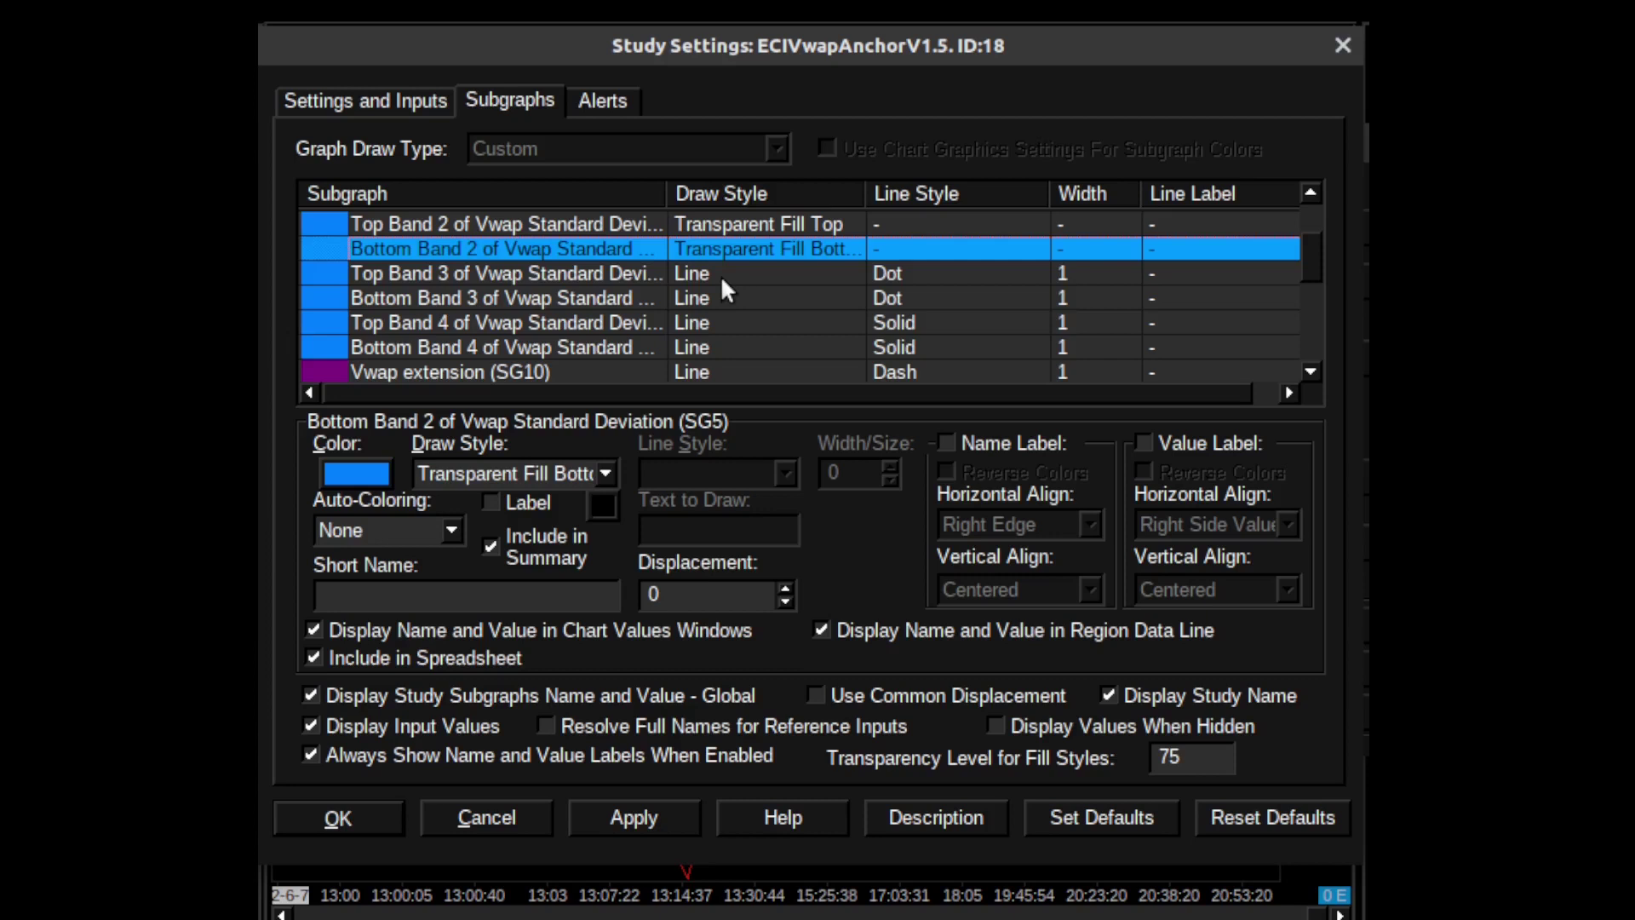
scroll(721, 274, "down", 3)
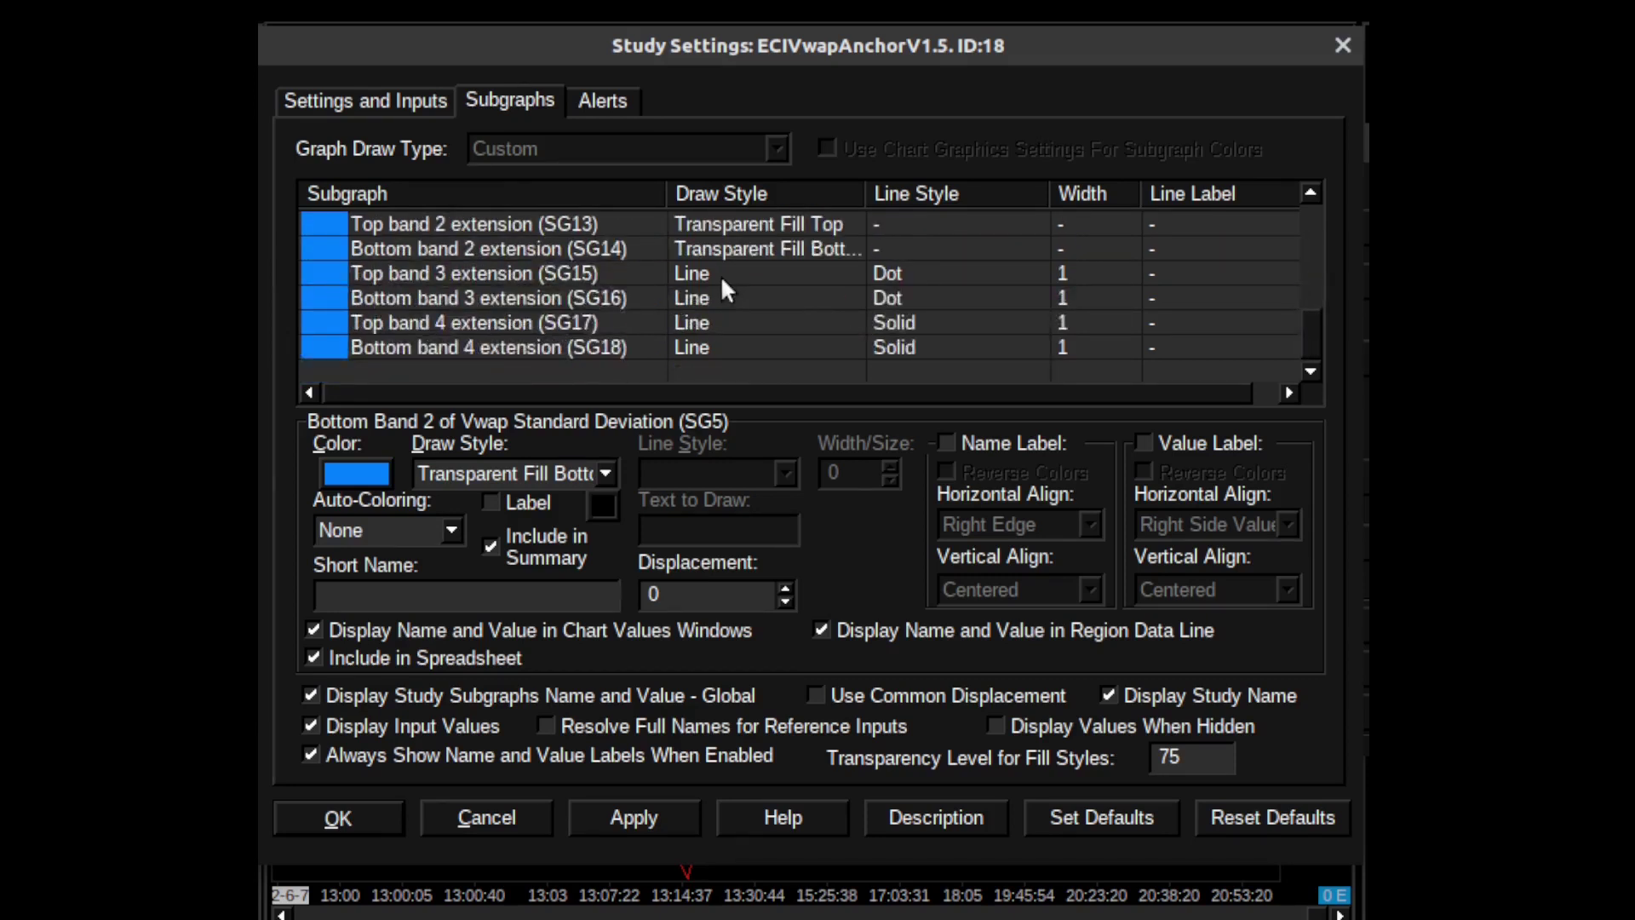
scroll(721, 274, "up", 1)
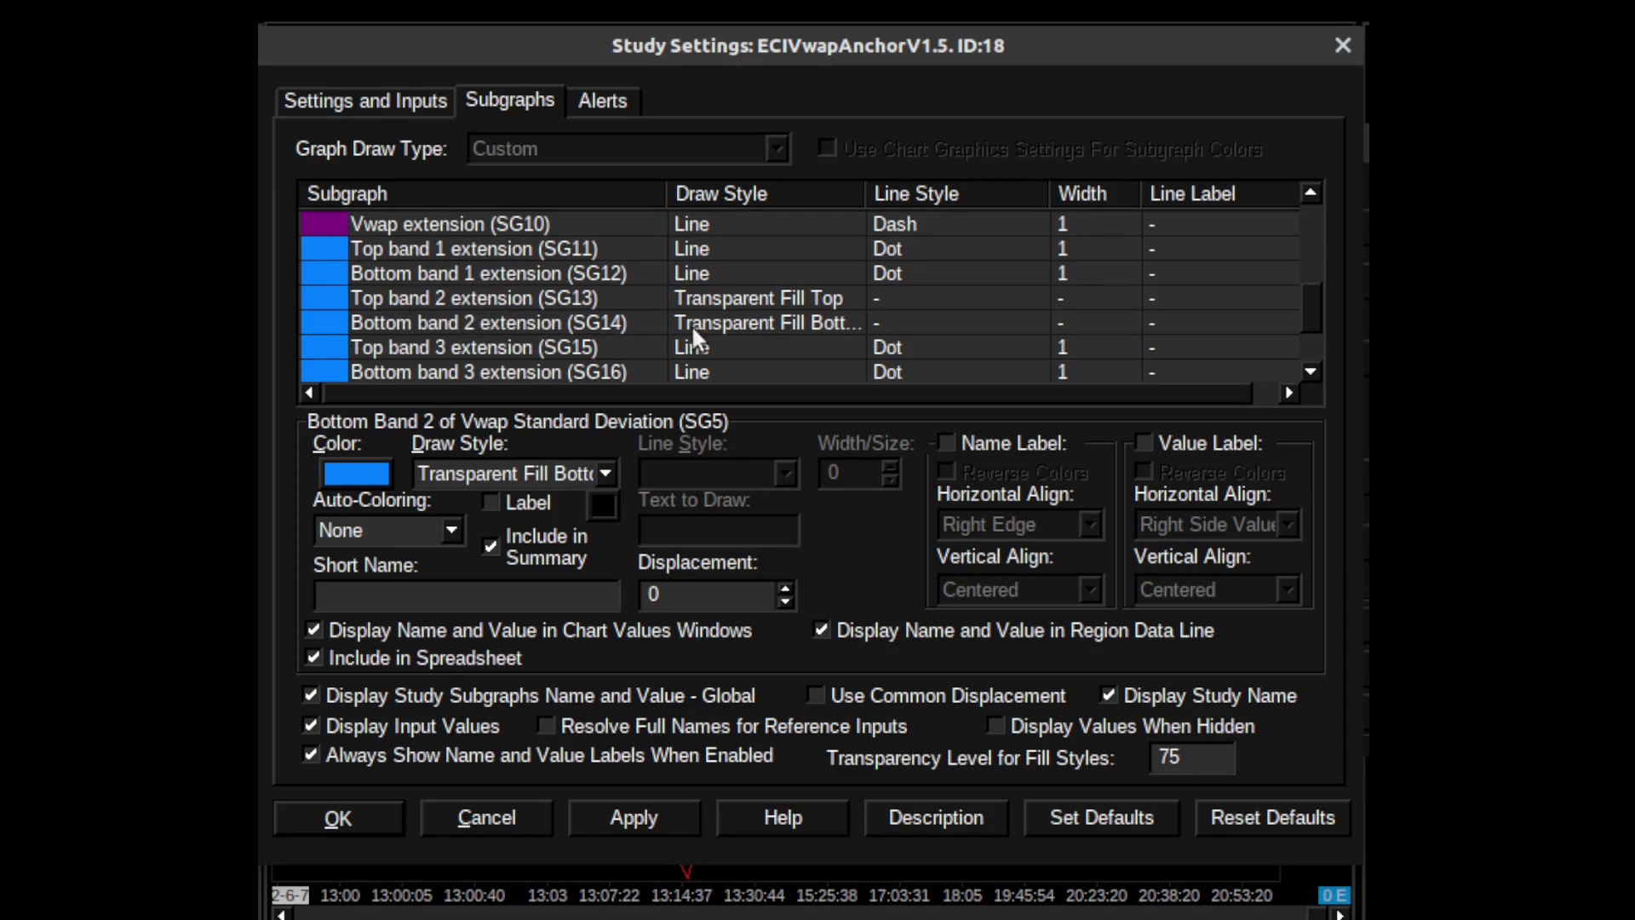
left_click(770, 328)
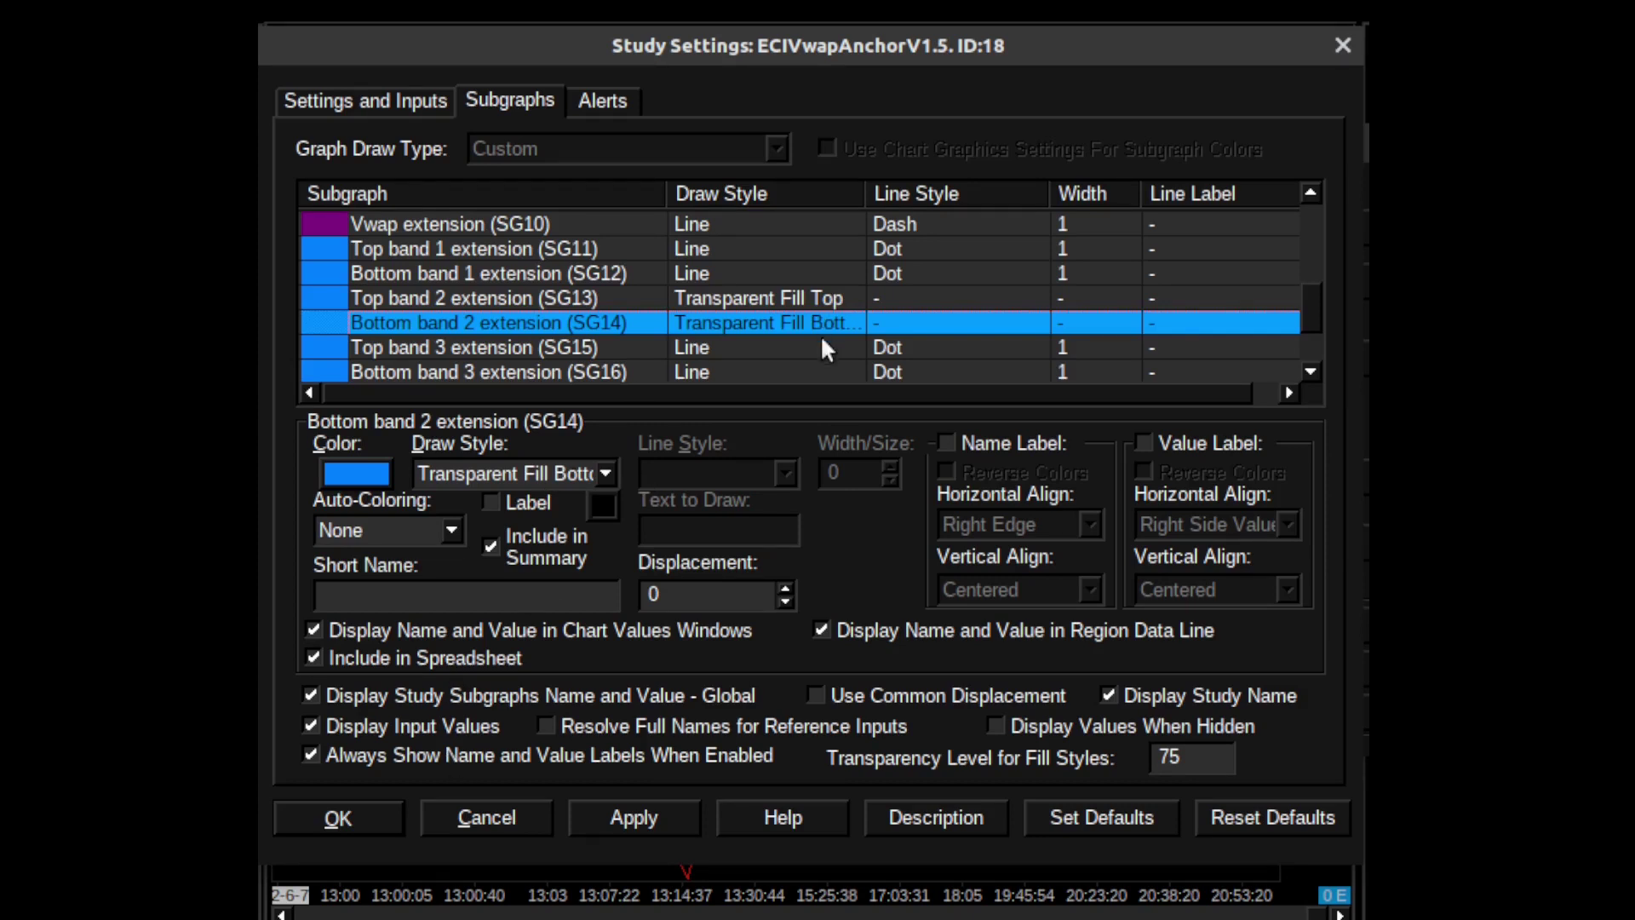
Close the study settings and studies list unchanged, then anchor the VWAP bands at a low bar
left_click(489, 817)
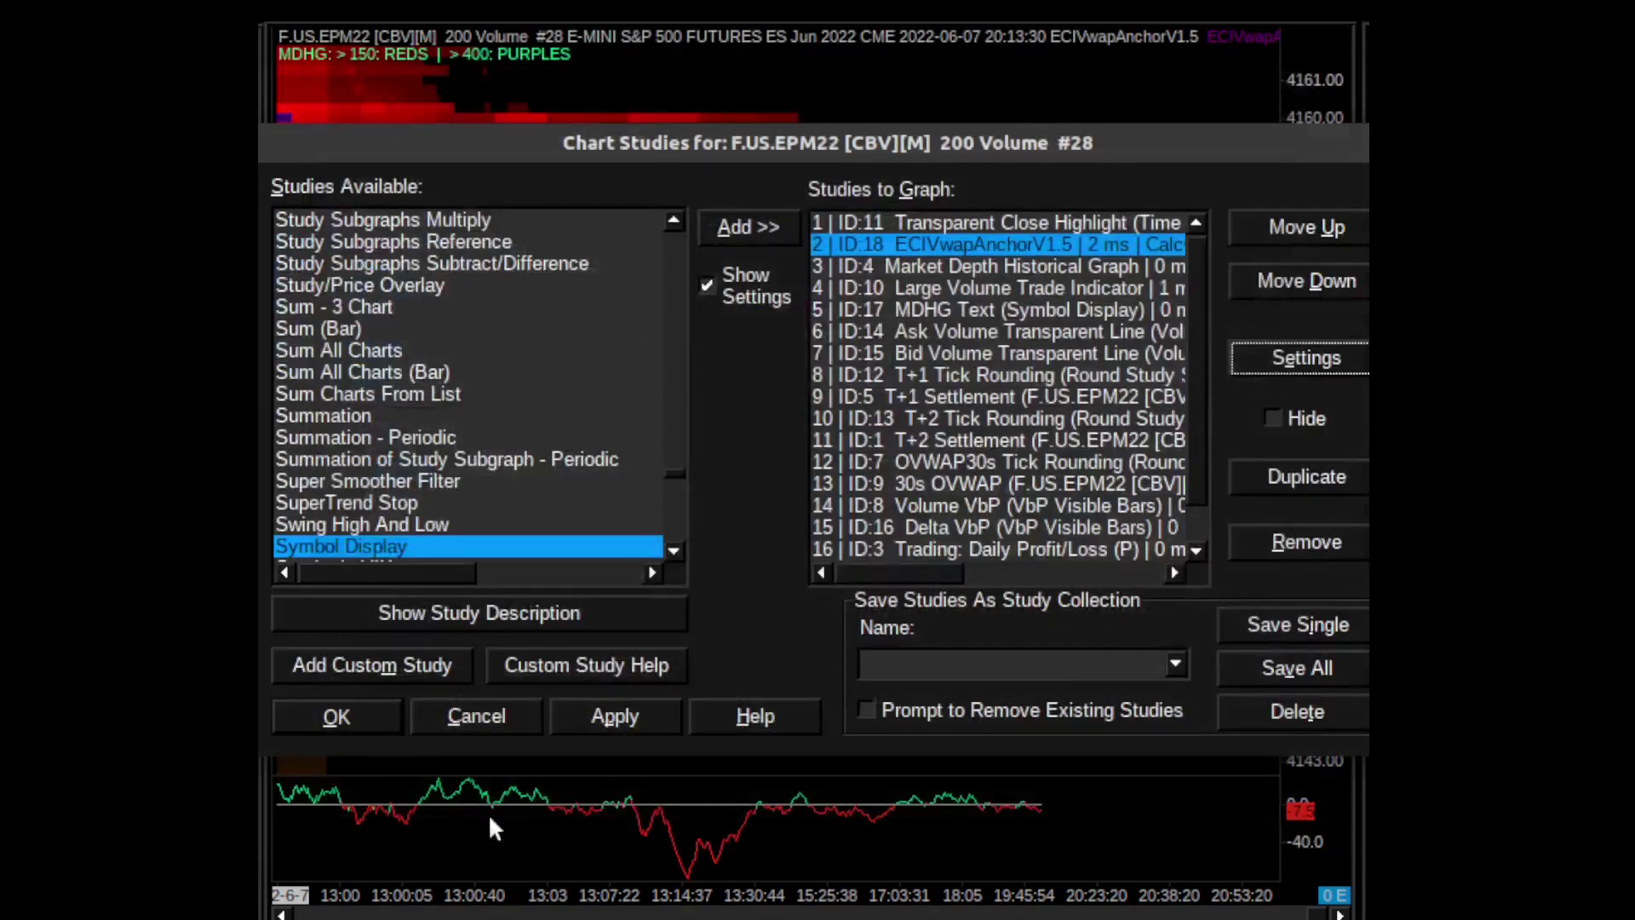
left_click(364, 724)
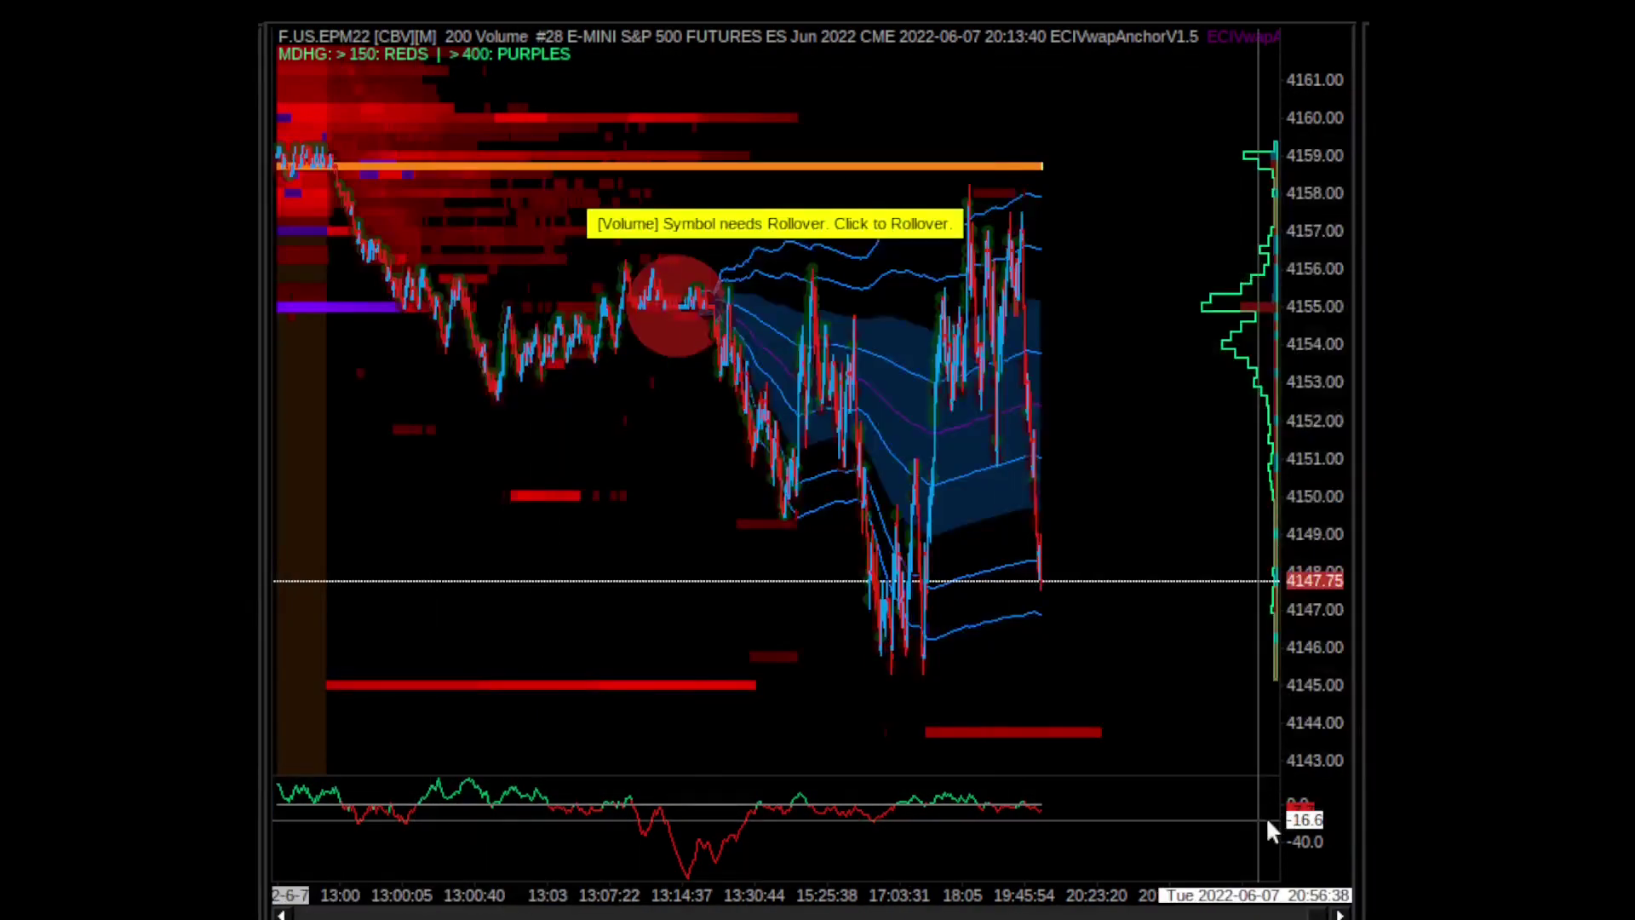
right_click(924, 658)
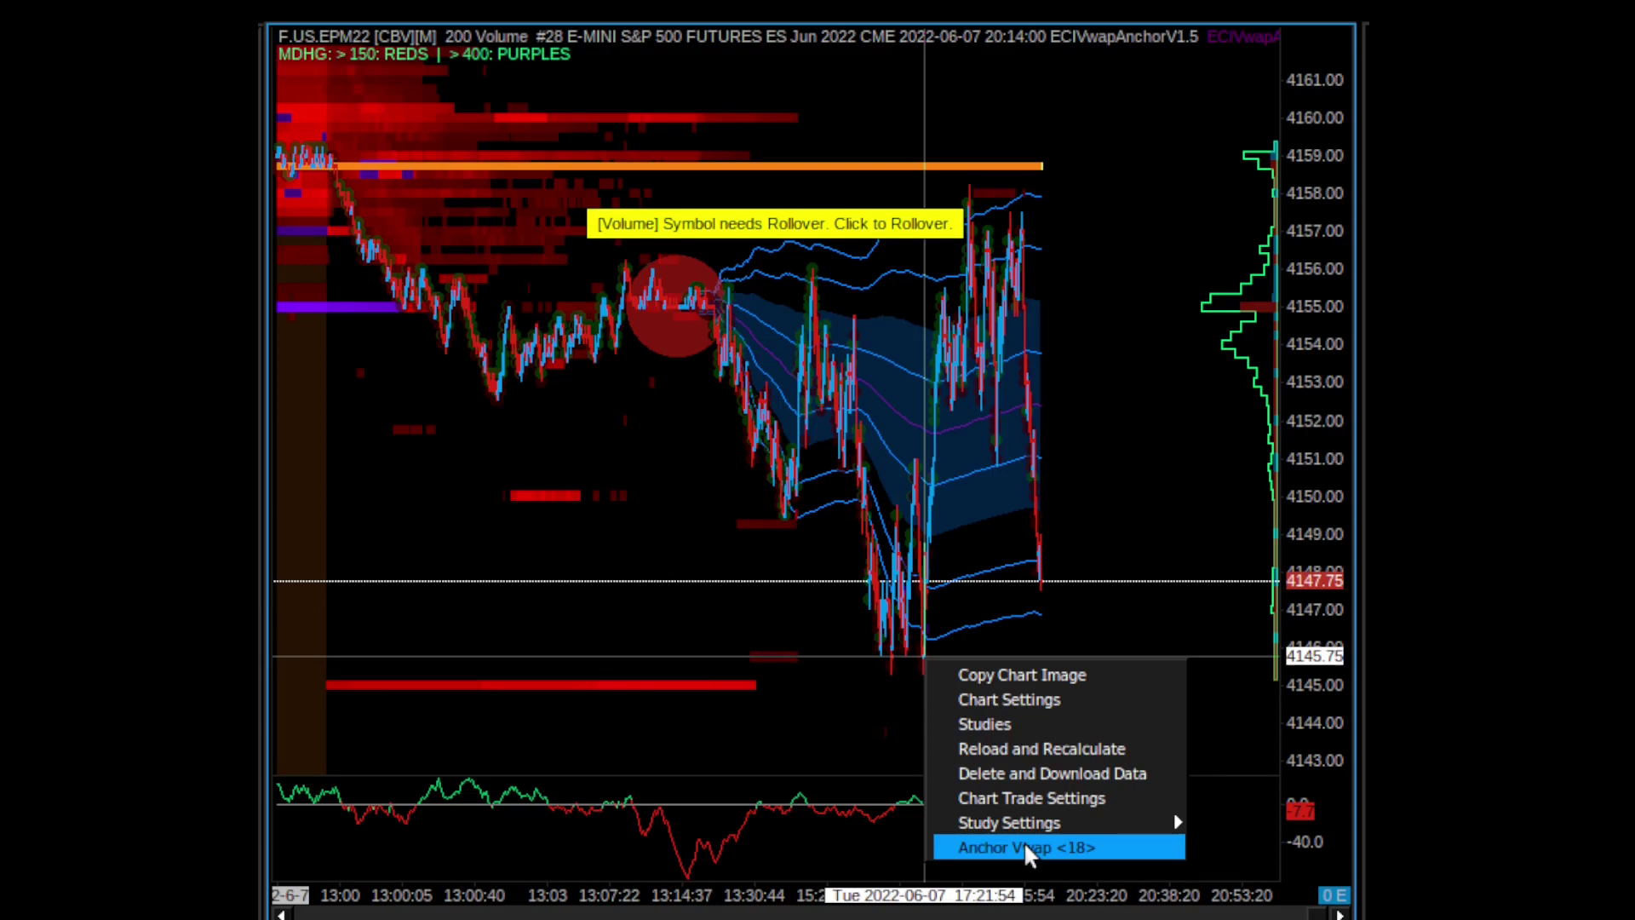
left_click(1076, 845)
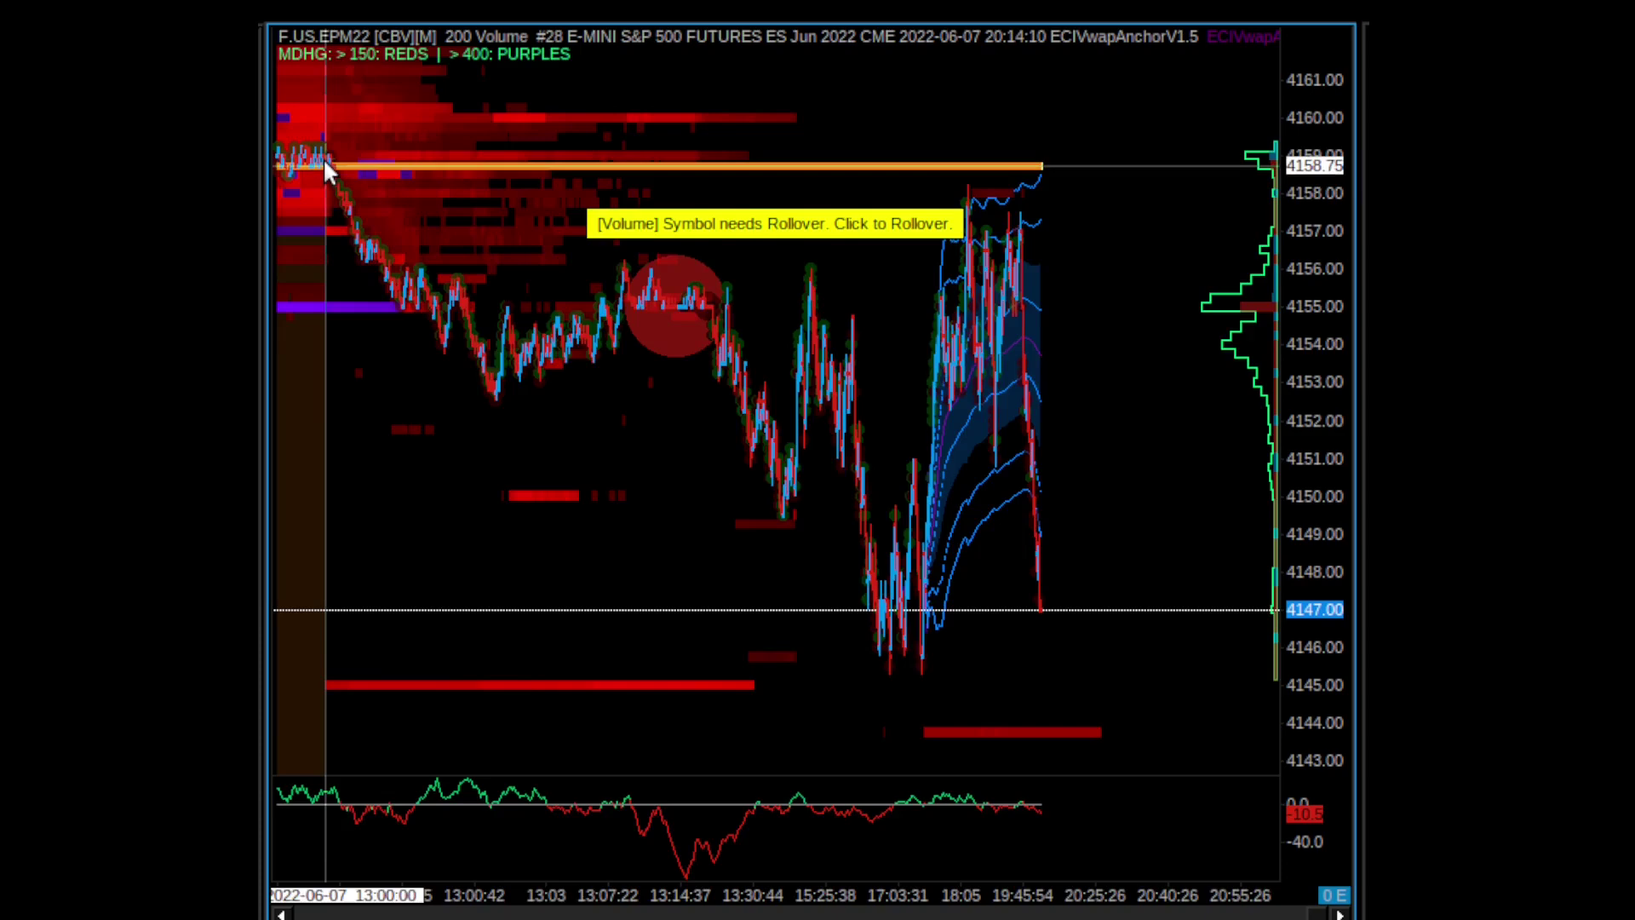
Pan back and re-anchor the blue VWAP bands at the 13:00 bar near 4158.75, reopening Studies
left_click_drag(324, 165, 552, 192)
right_click(550, 198)
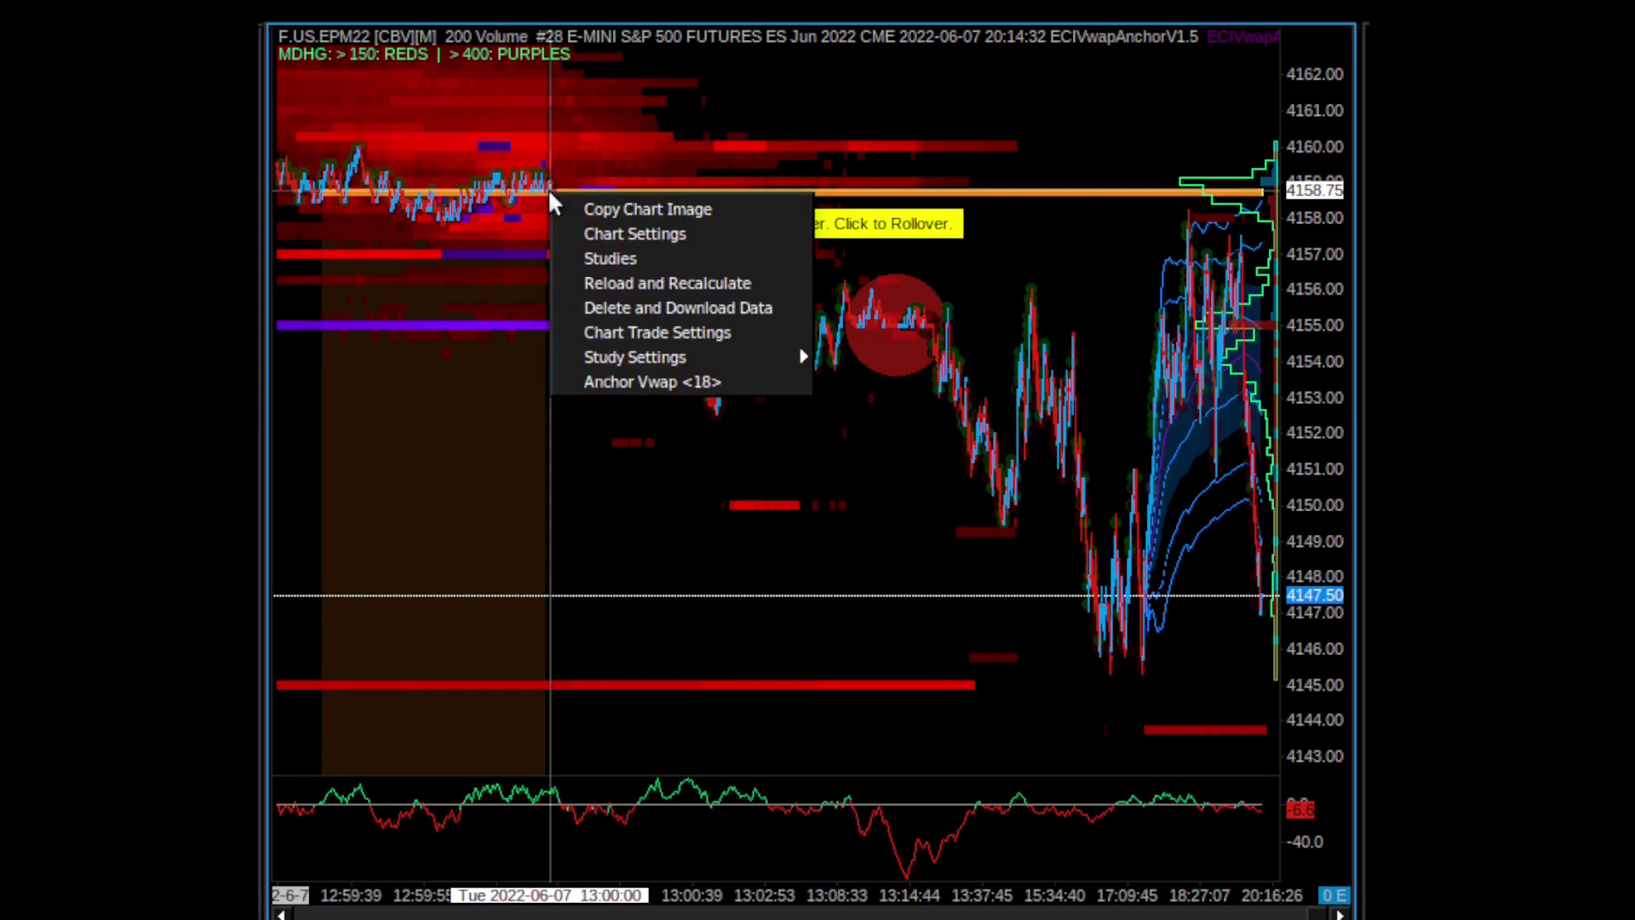
left_click(635, 383)
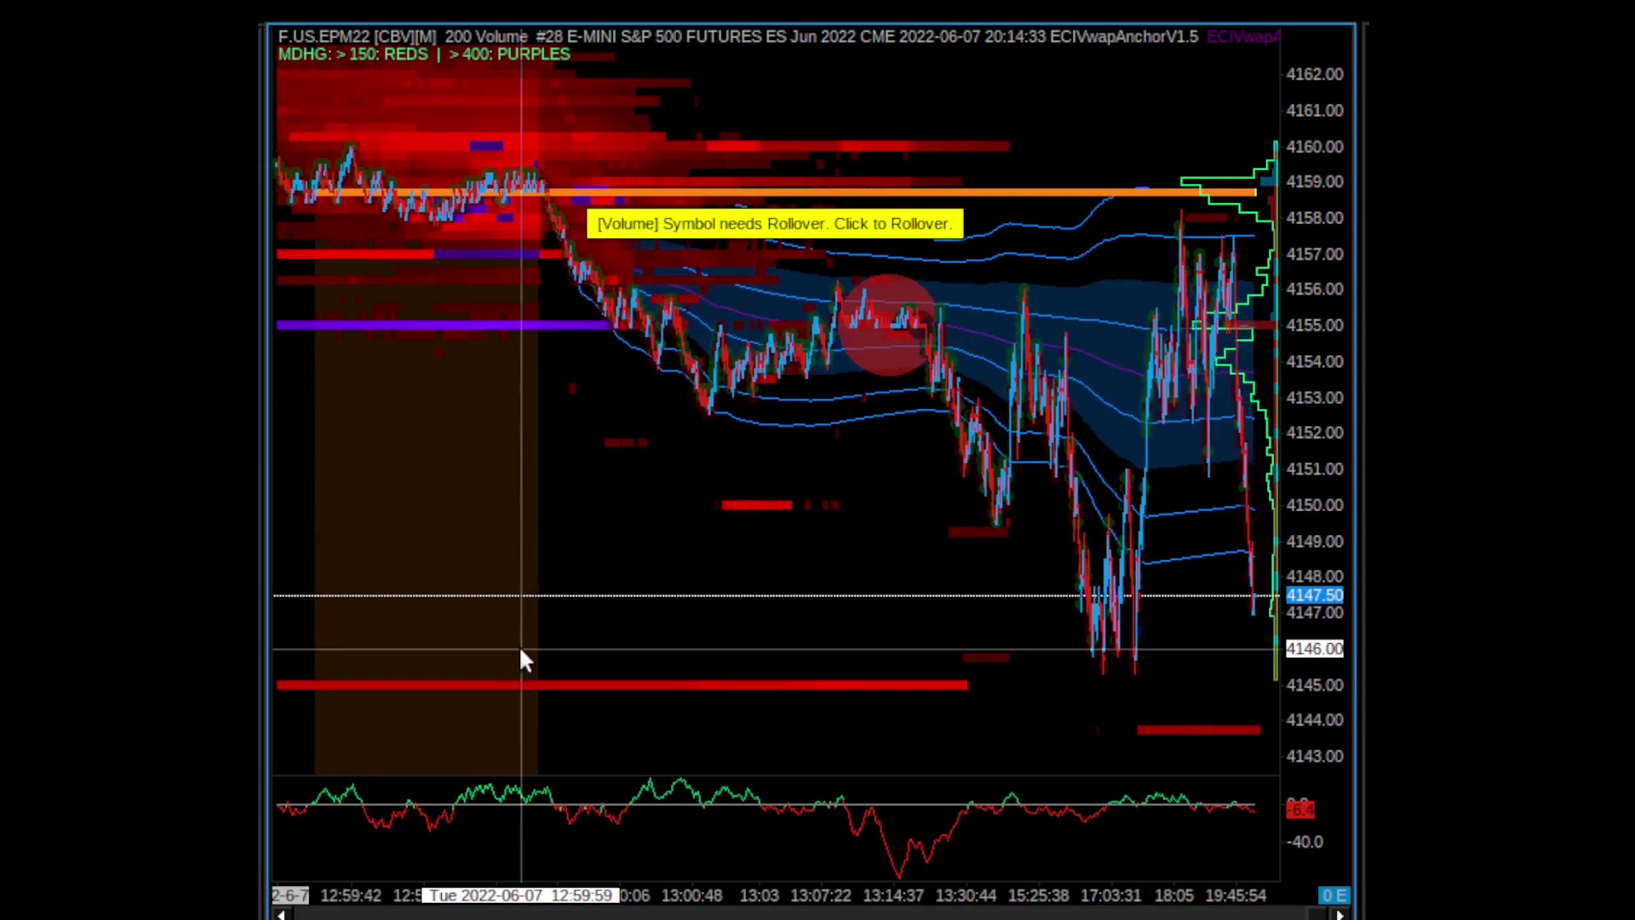
right_click(830, 397)
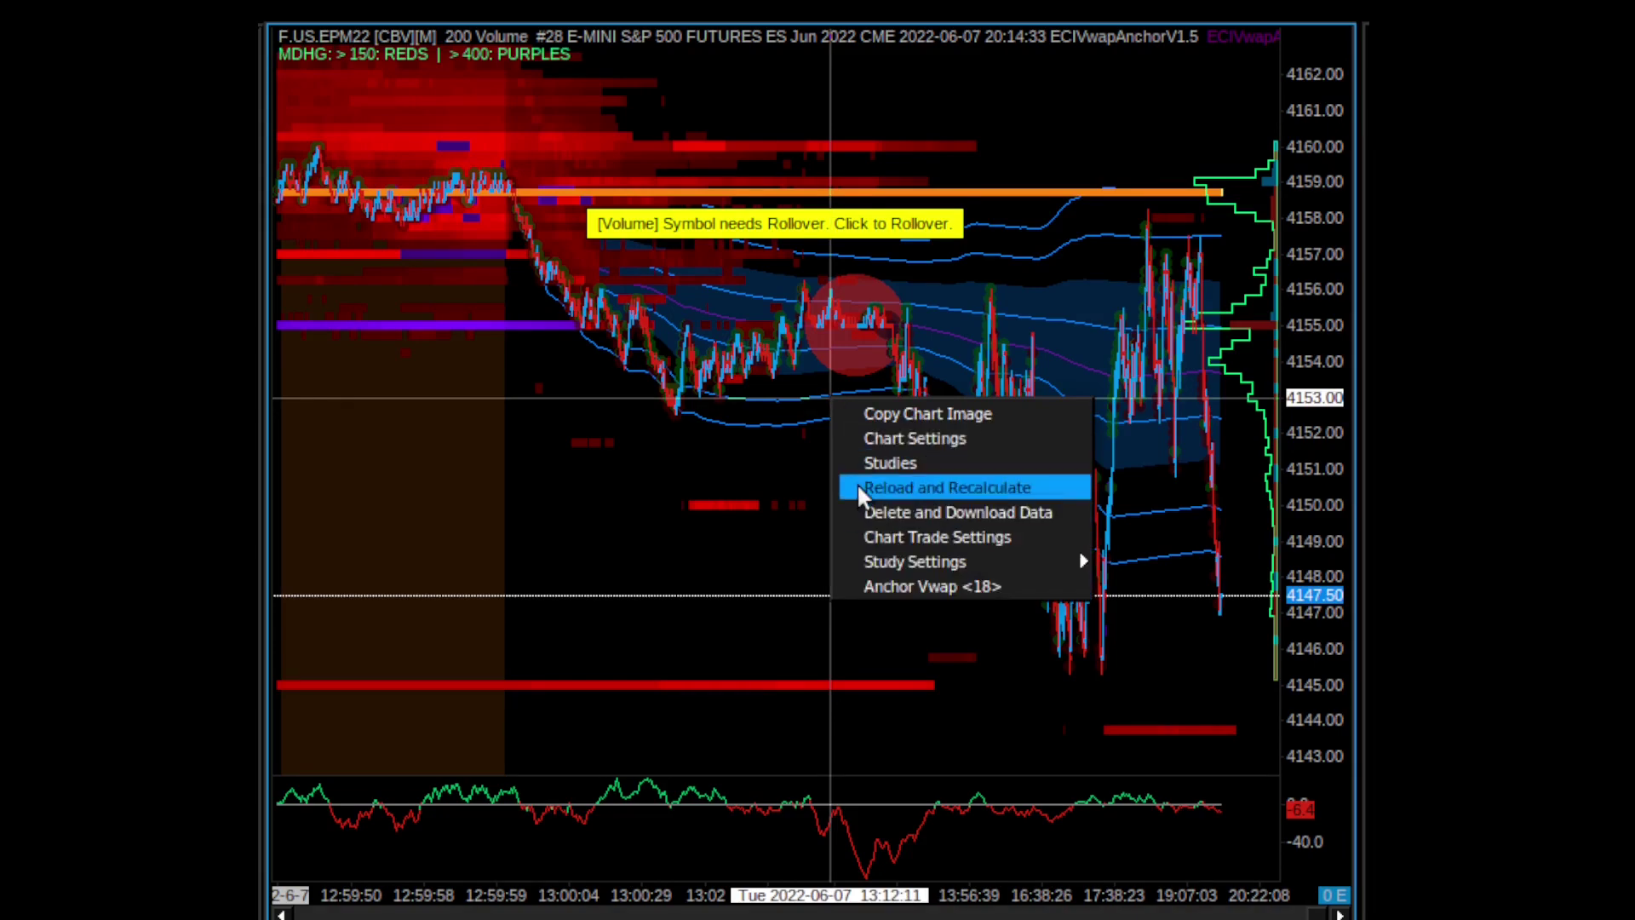
left_click(917, 462)
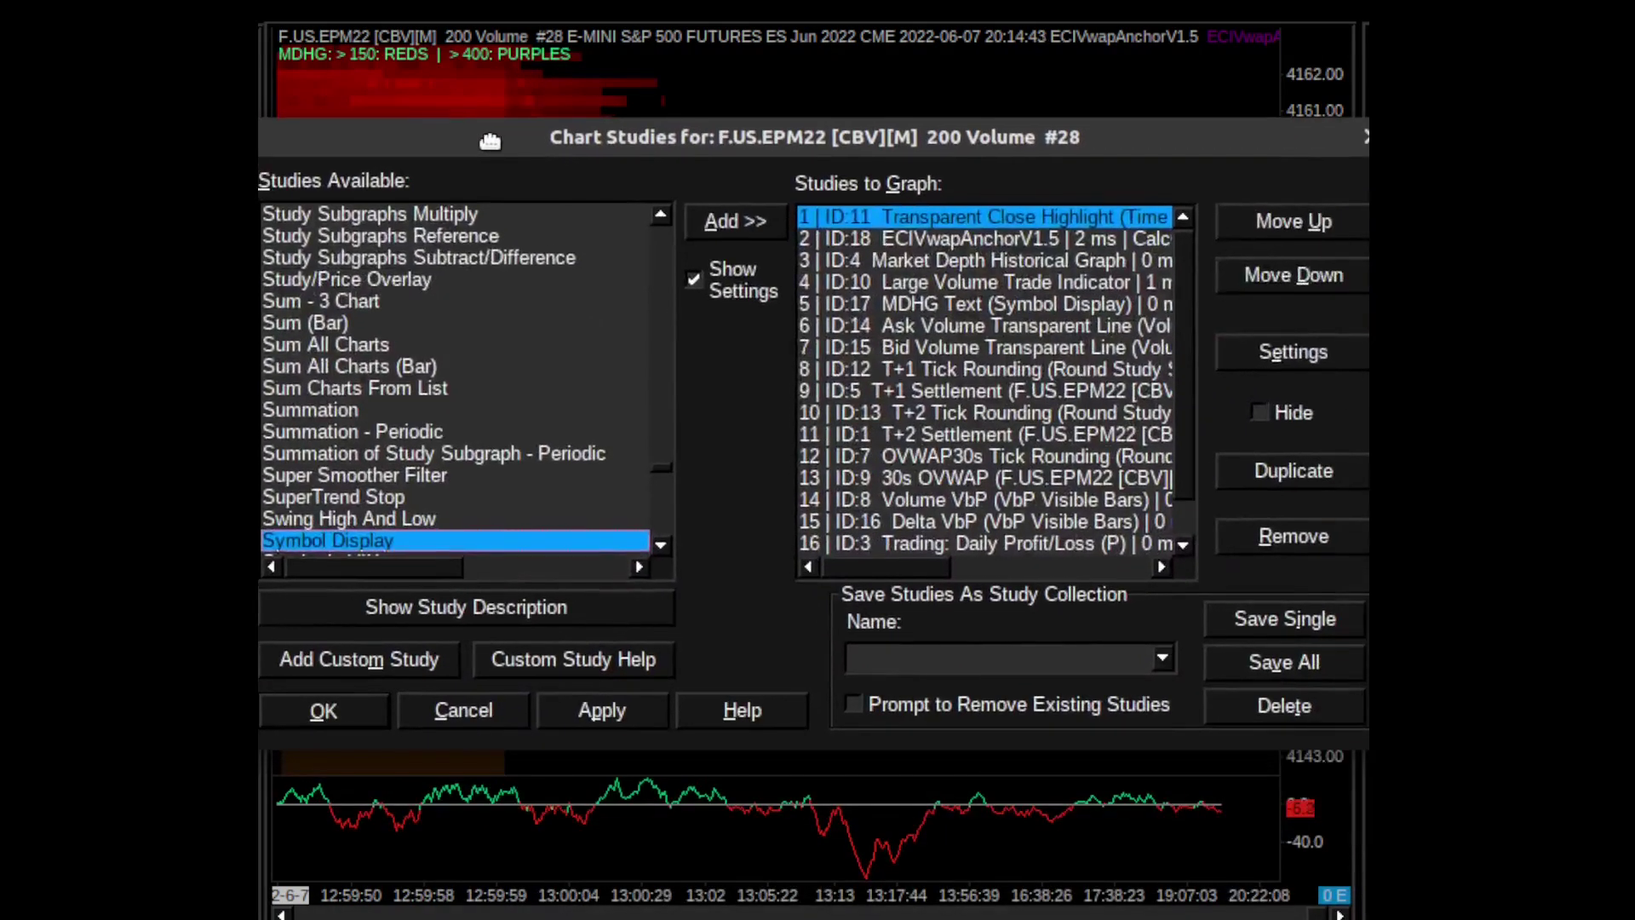
Review the Set all colors color input of ECIVwapAnchorV1.5 (ID:18) and cancel without changes
left_click_drag(447, 78, 432, 664)
left_click_drag(547, 687, 616, 162)
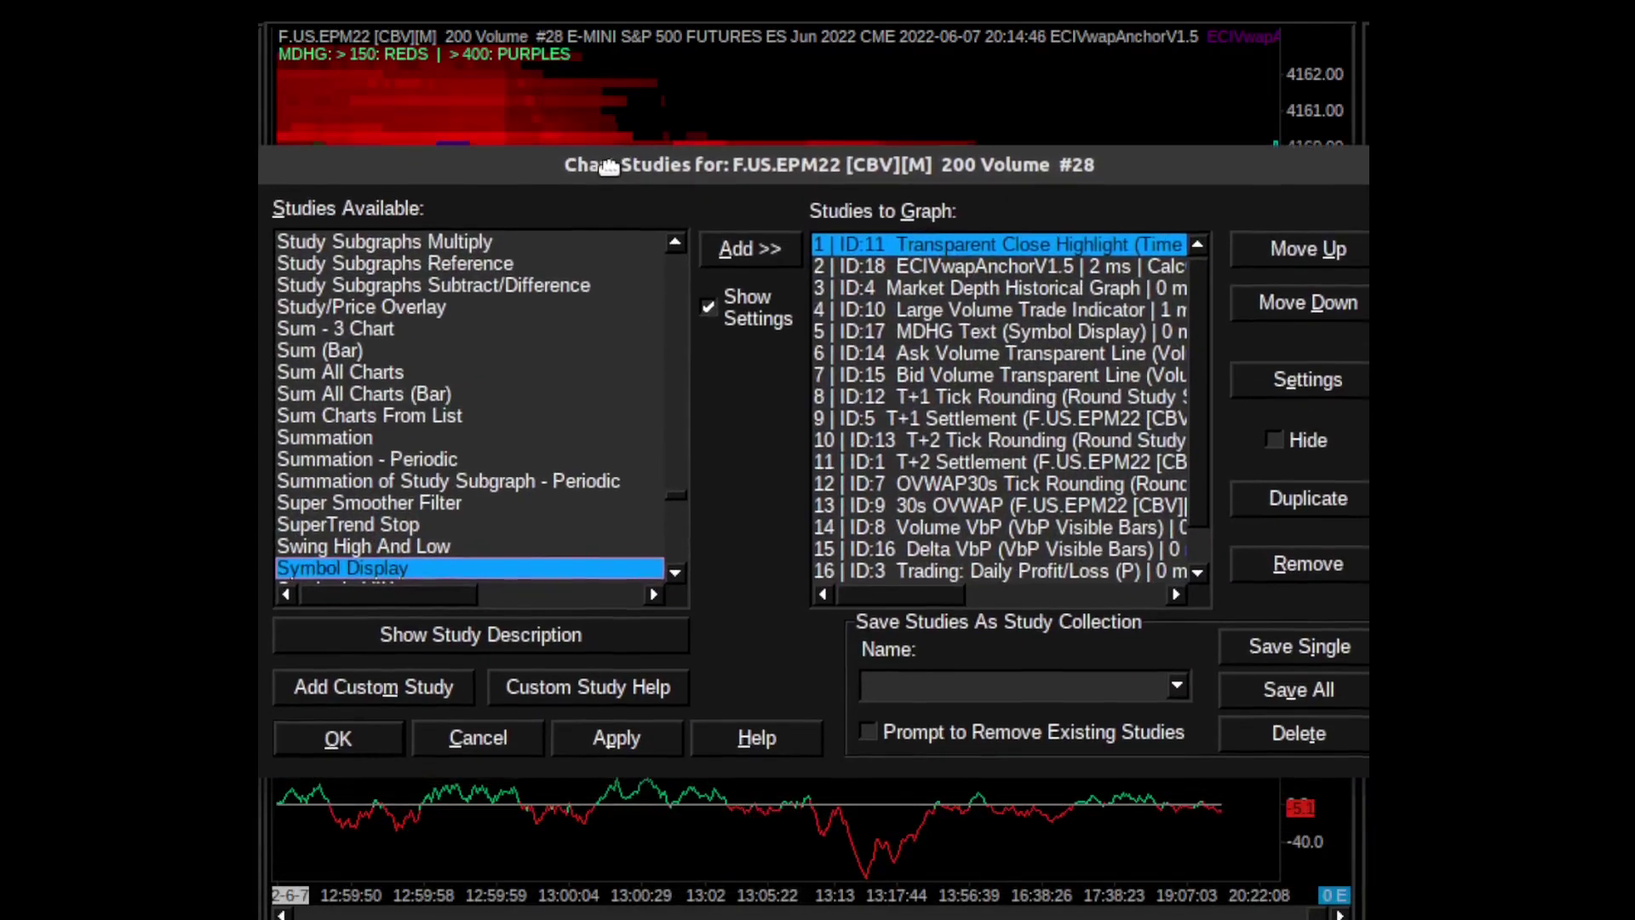
left_click(934, 267)
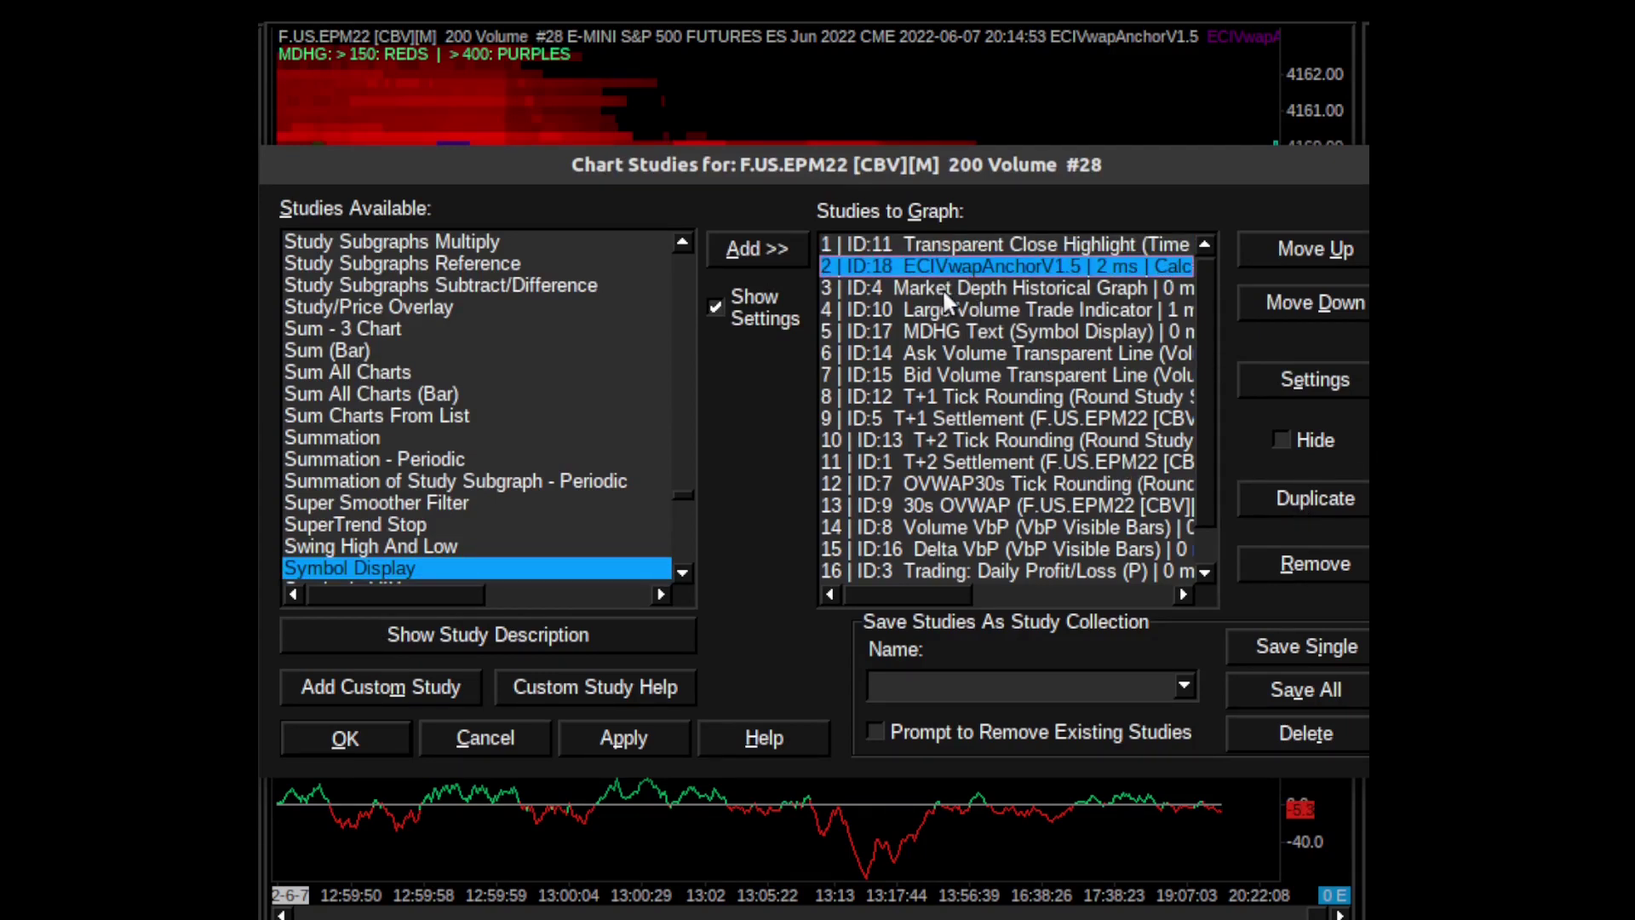
left_click(1286, 378)
left_click(378, 121)
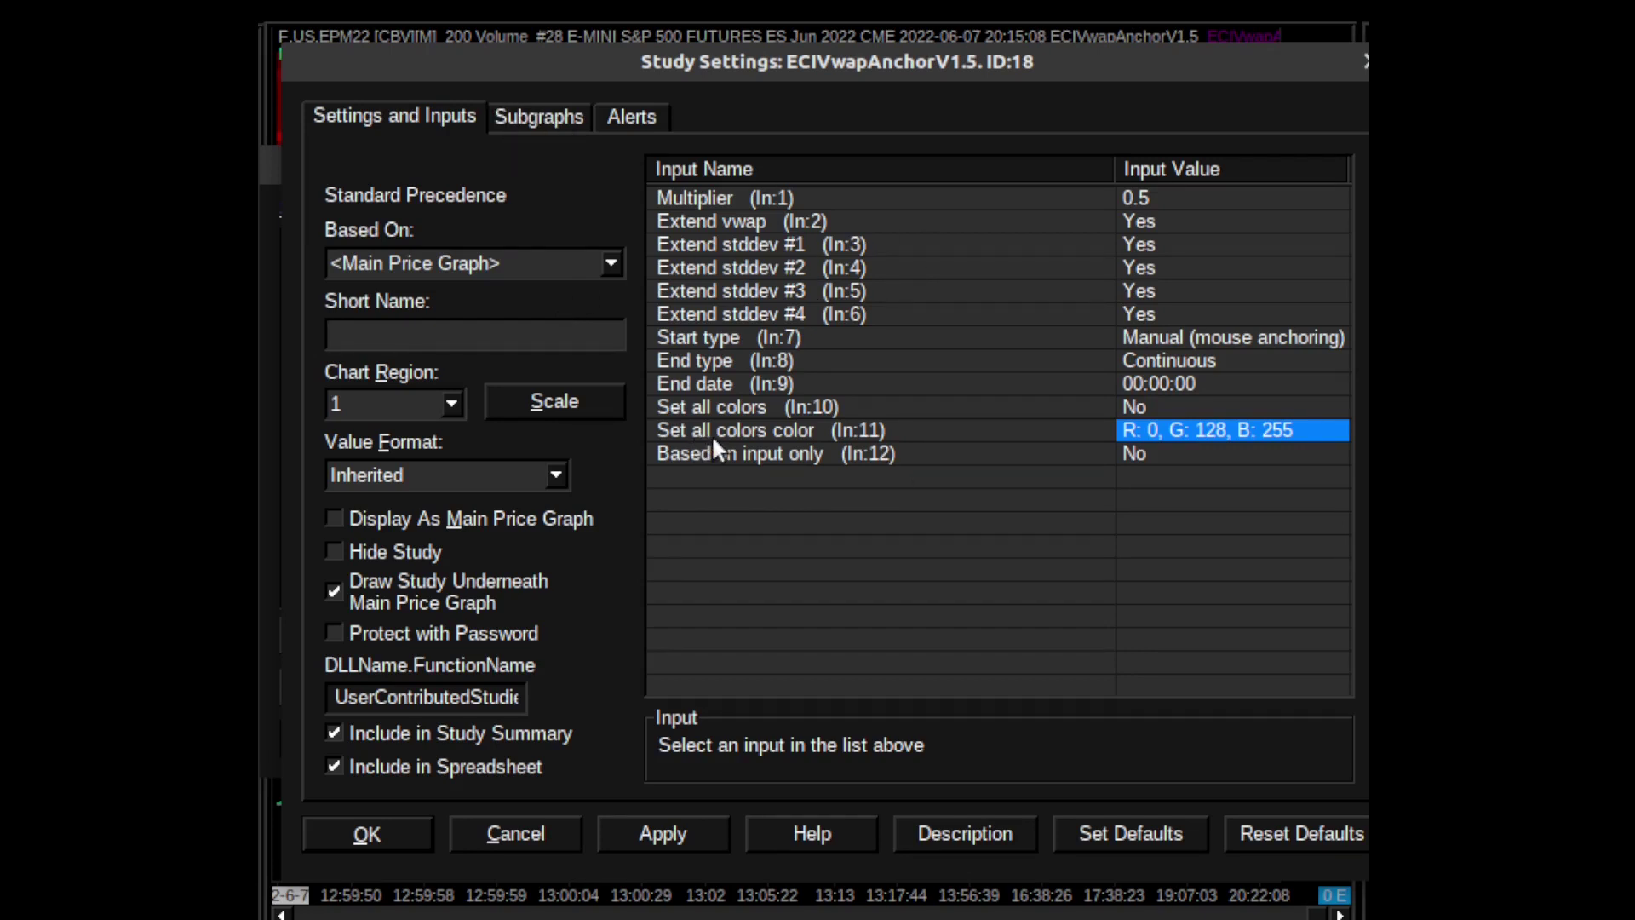
left_click(1136, 421)
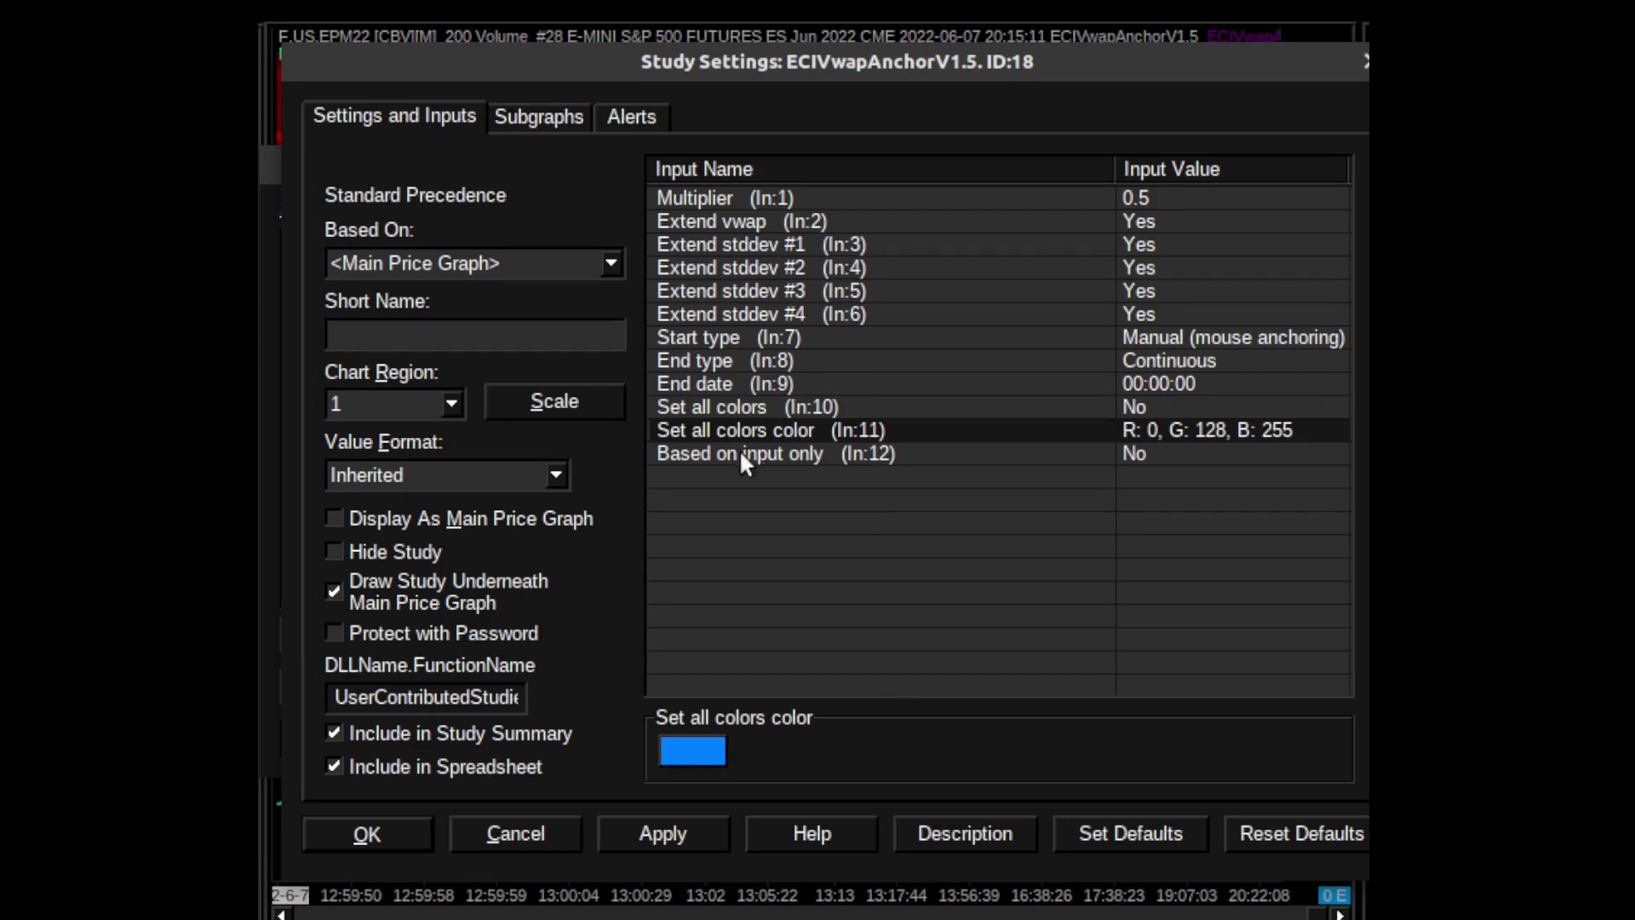
left_click(544, 834)
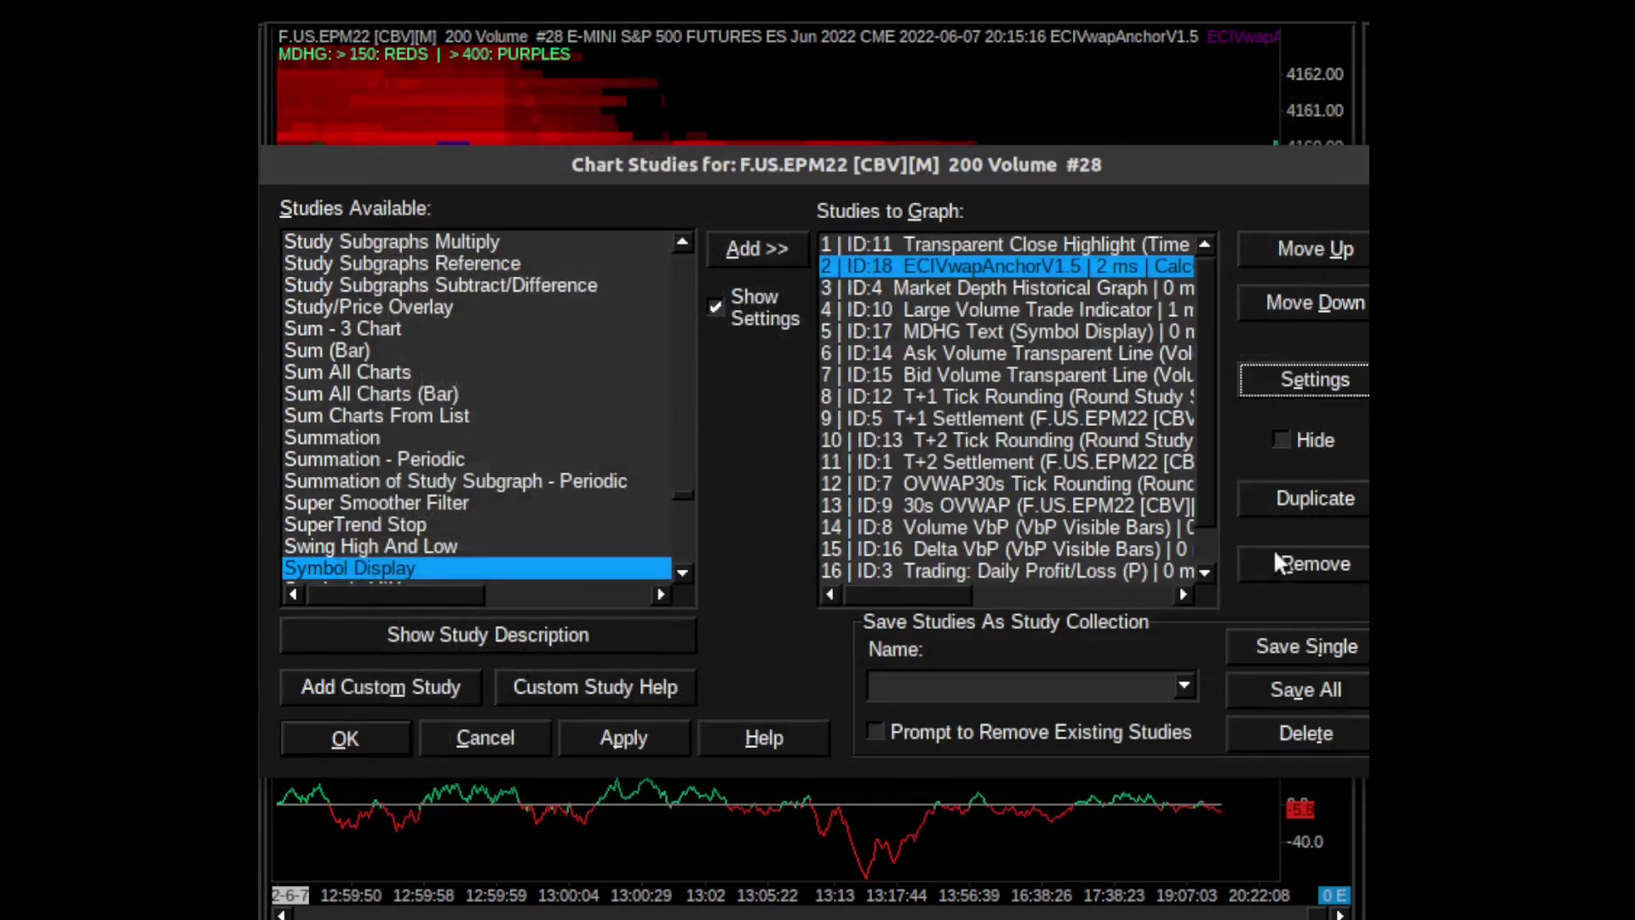
Duplicate the study as ID:19 and set its 'Set all colors color' to red
left_click(1315, 499)
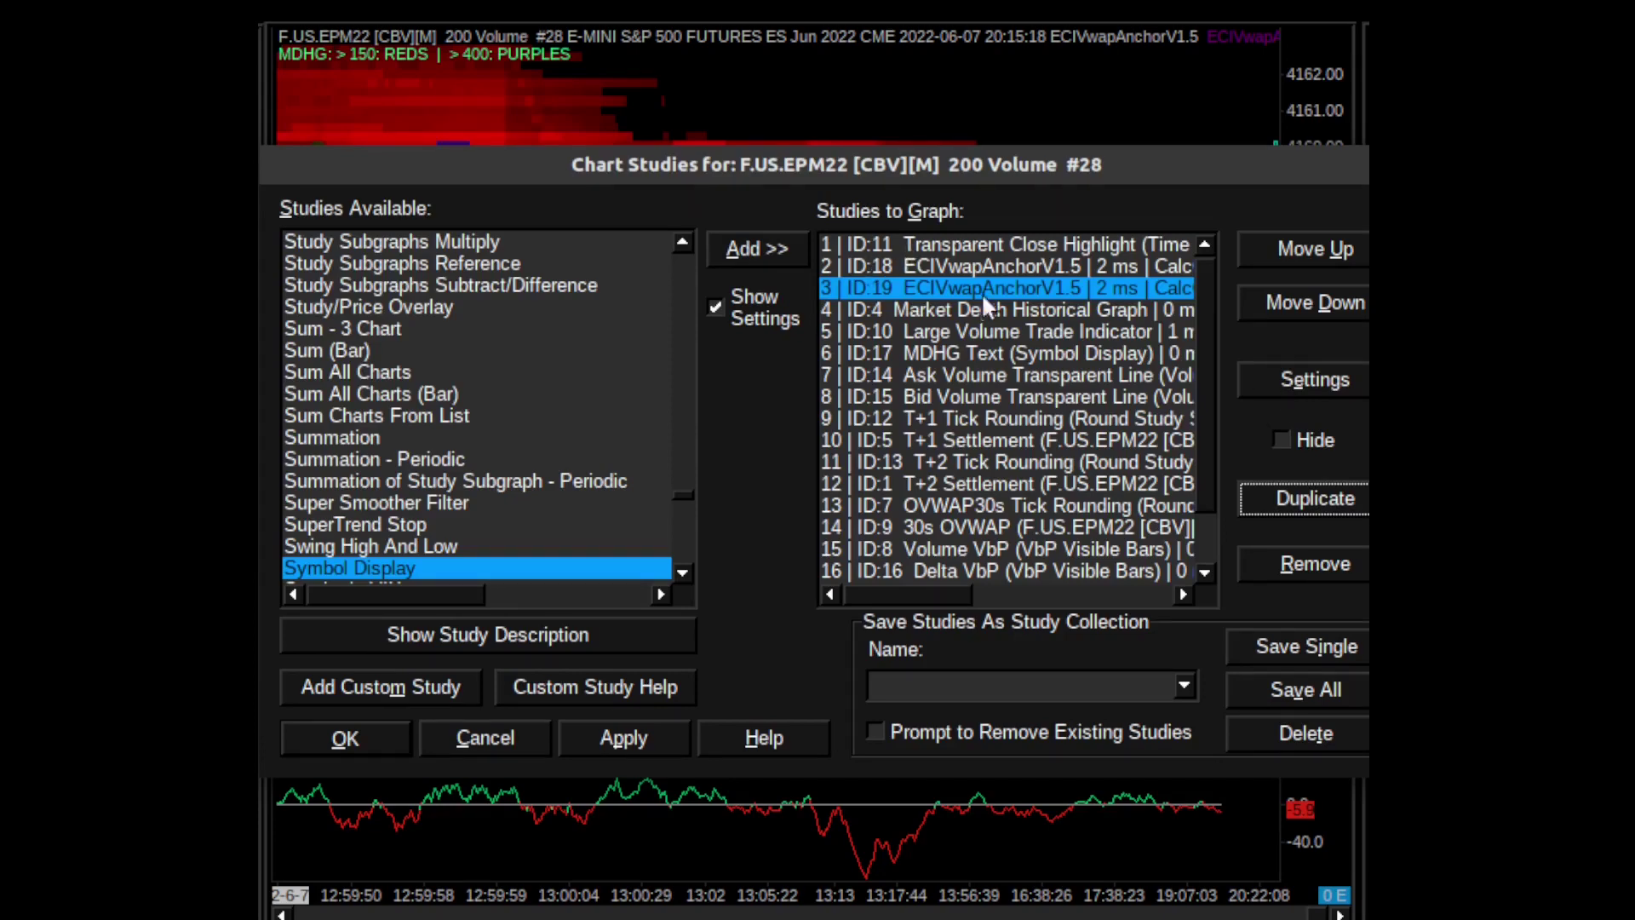
left_click(1312, 380)
left_click(1032, 434)
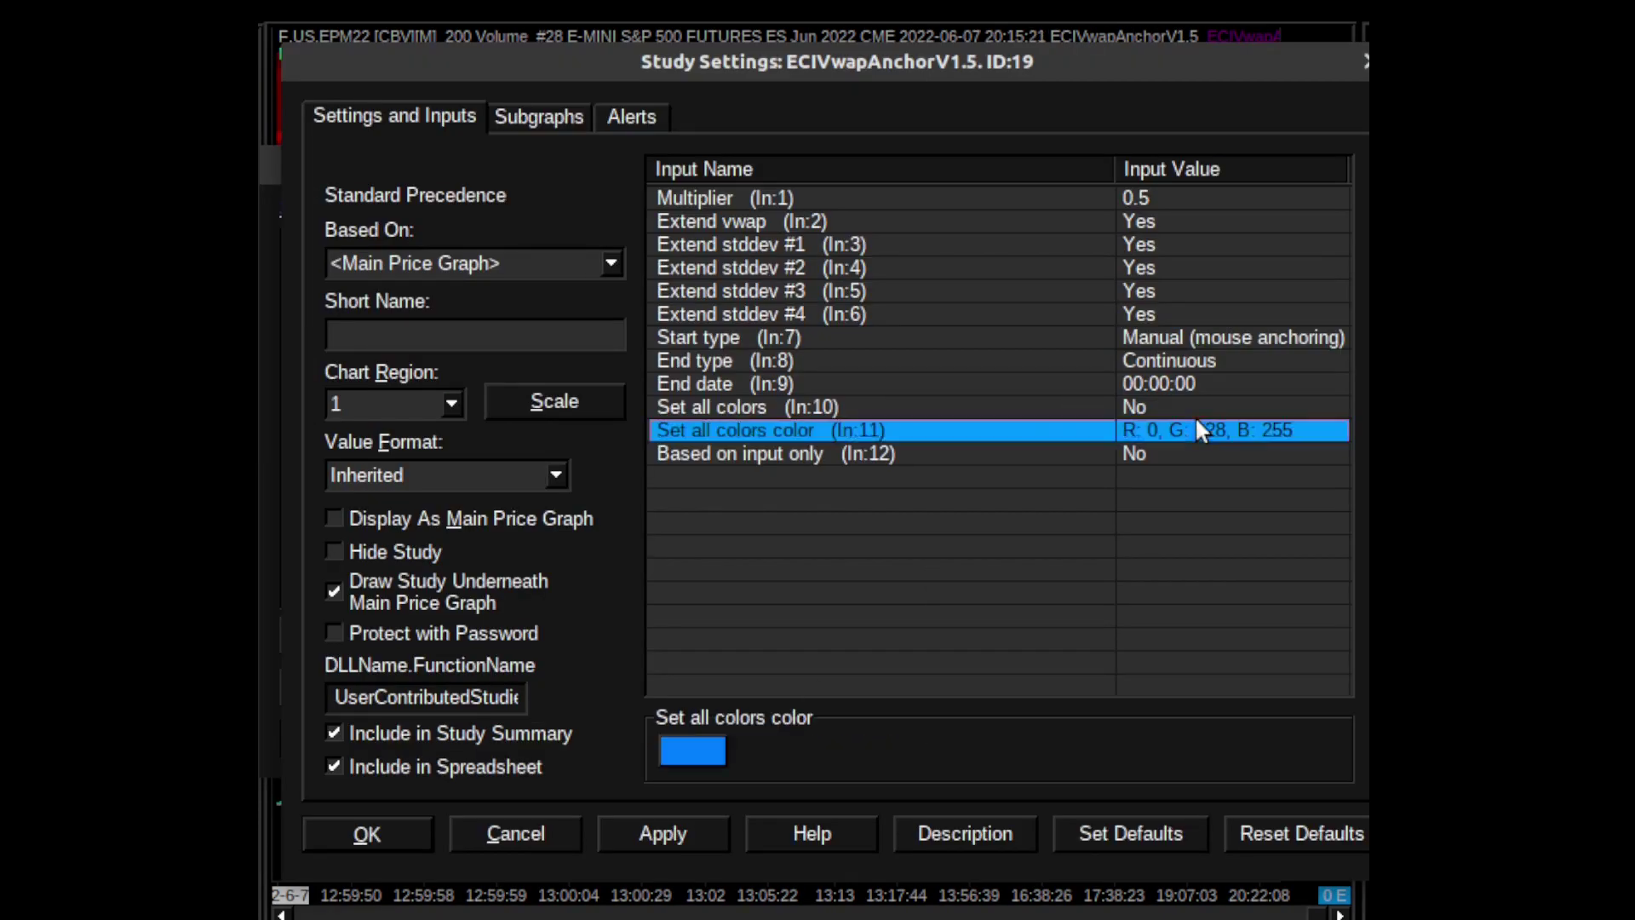
left_click(707, 754)
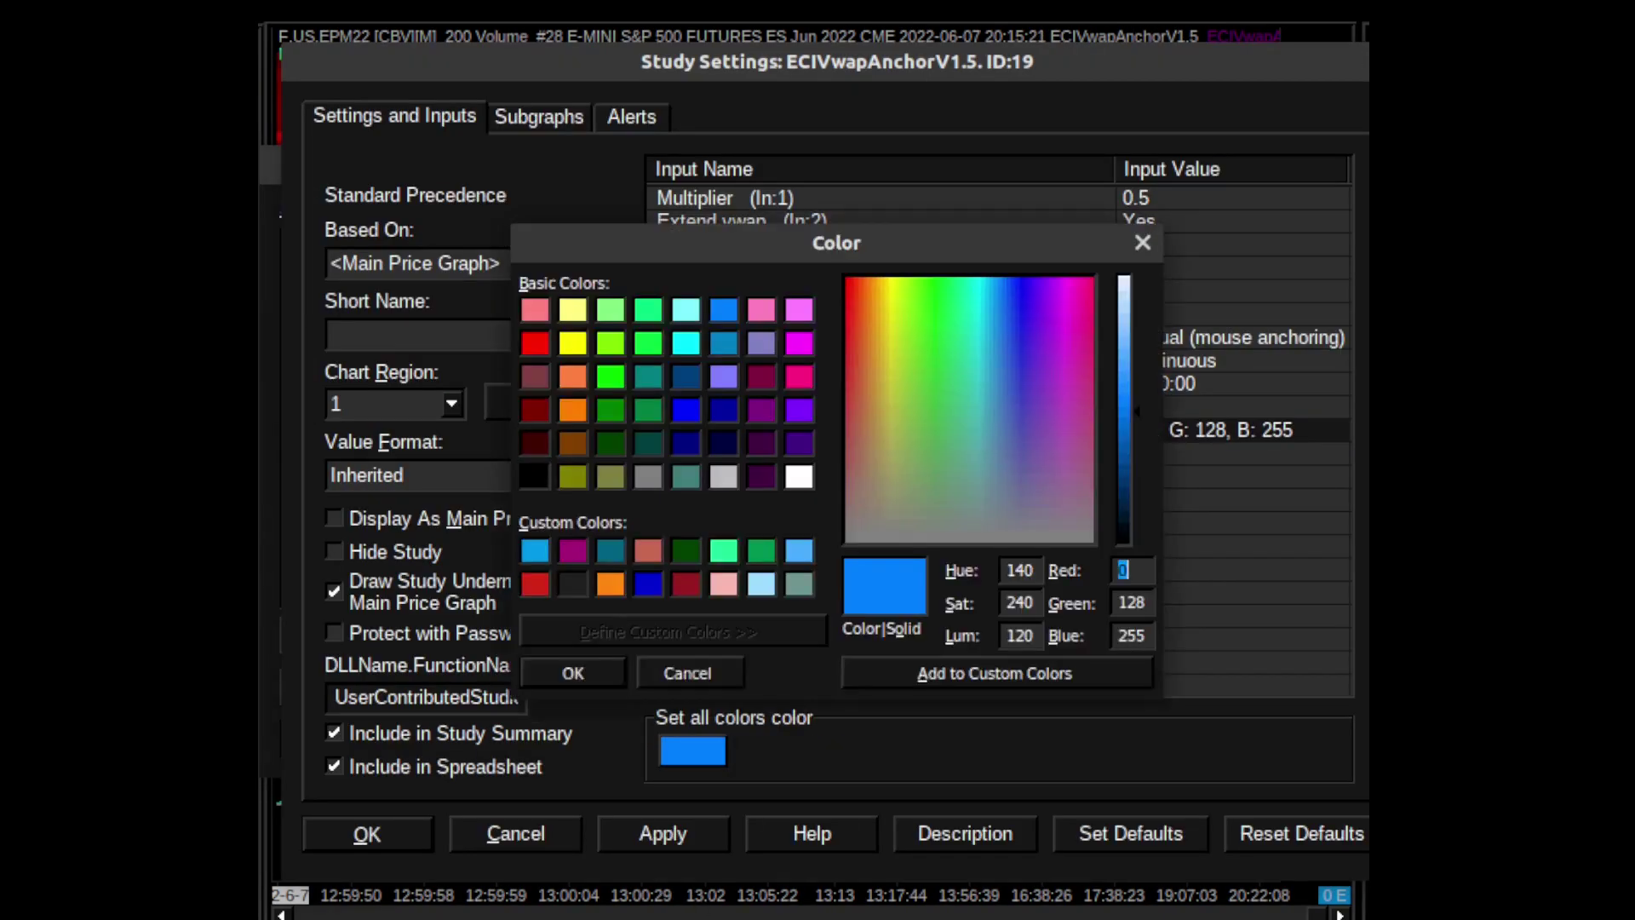
left_click(535, 586)
left_click(570, 671)
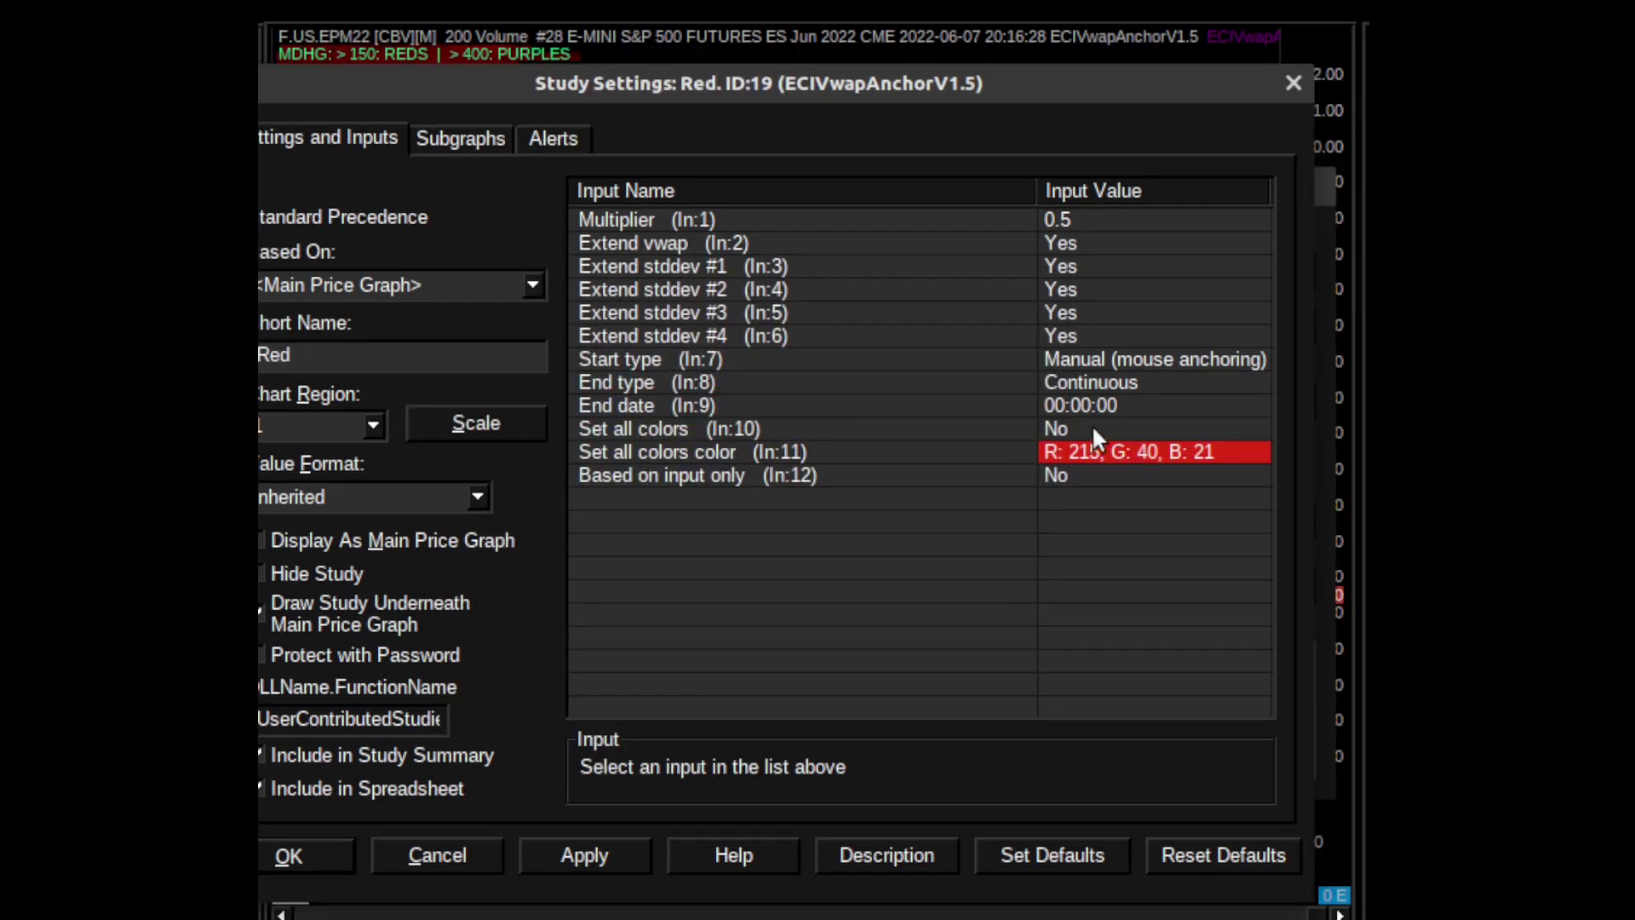
Set 'Set all colors' to Yes so all Red study lines turn red, and apply to the chart
left_click(1092, 426)
left_click(613, 783)
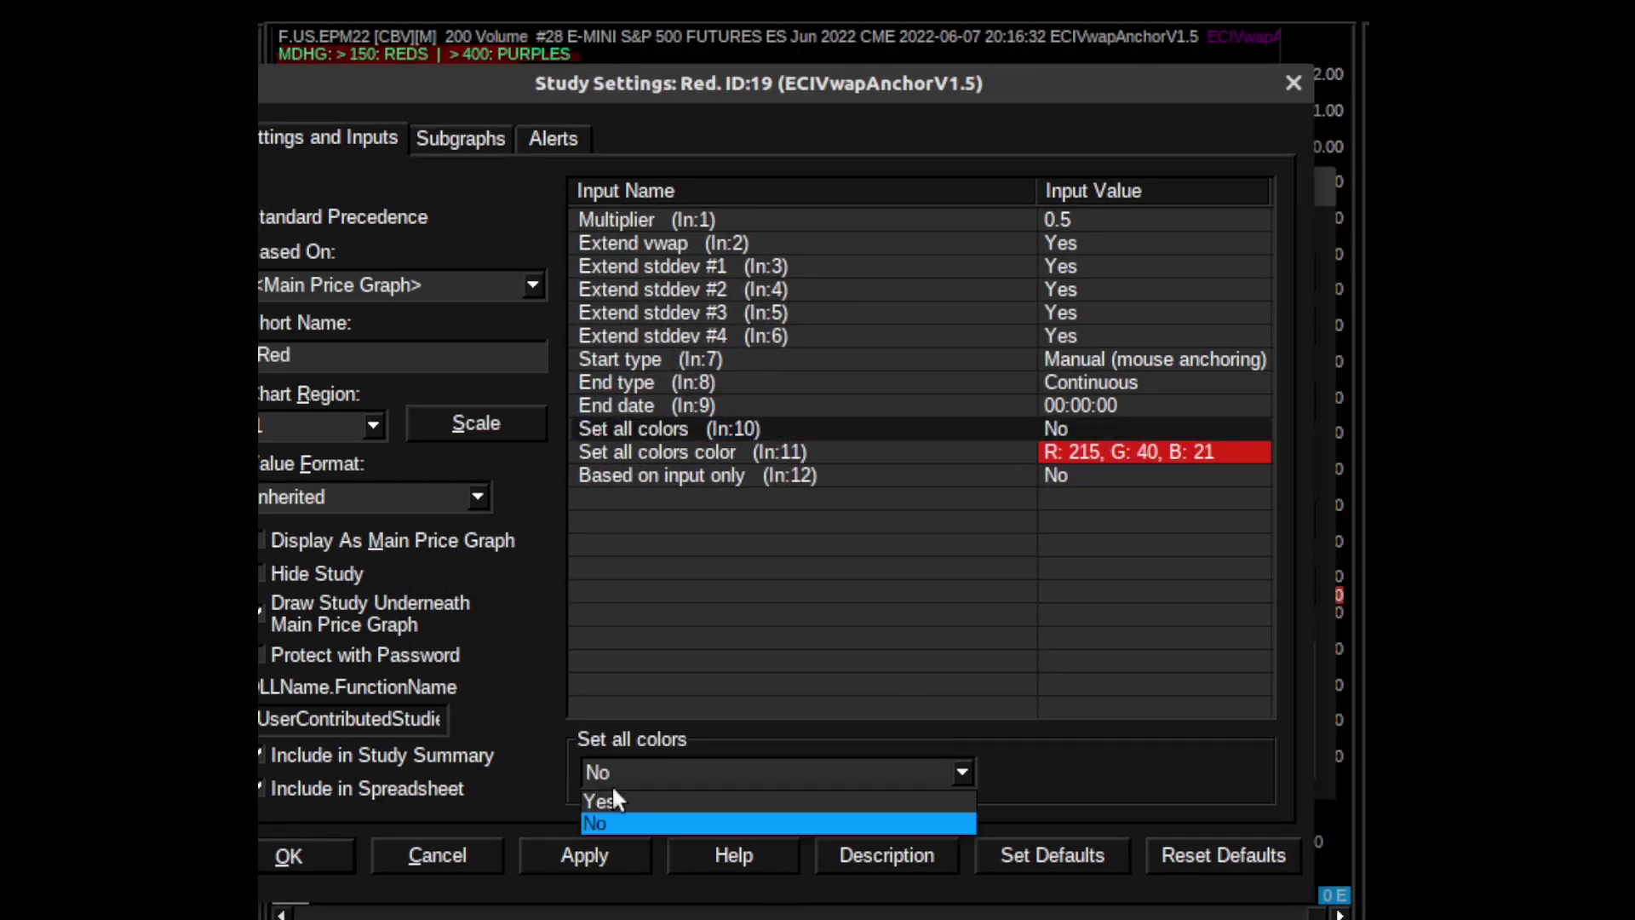
left_click(608, 805)
left_click(460, 138)
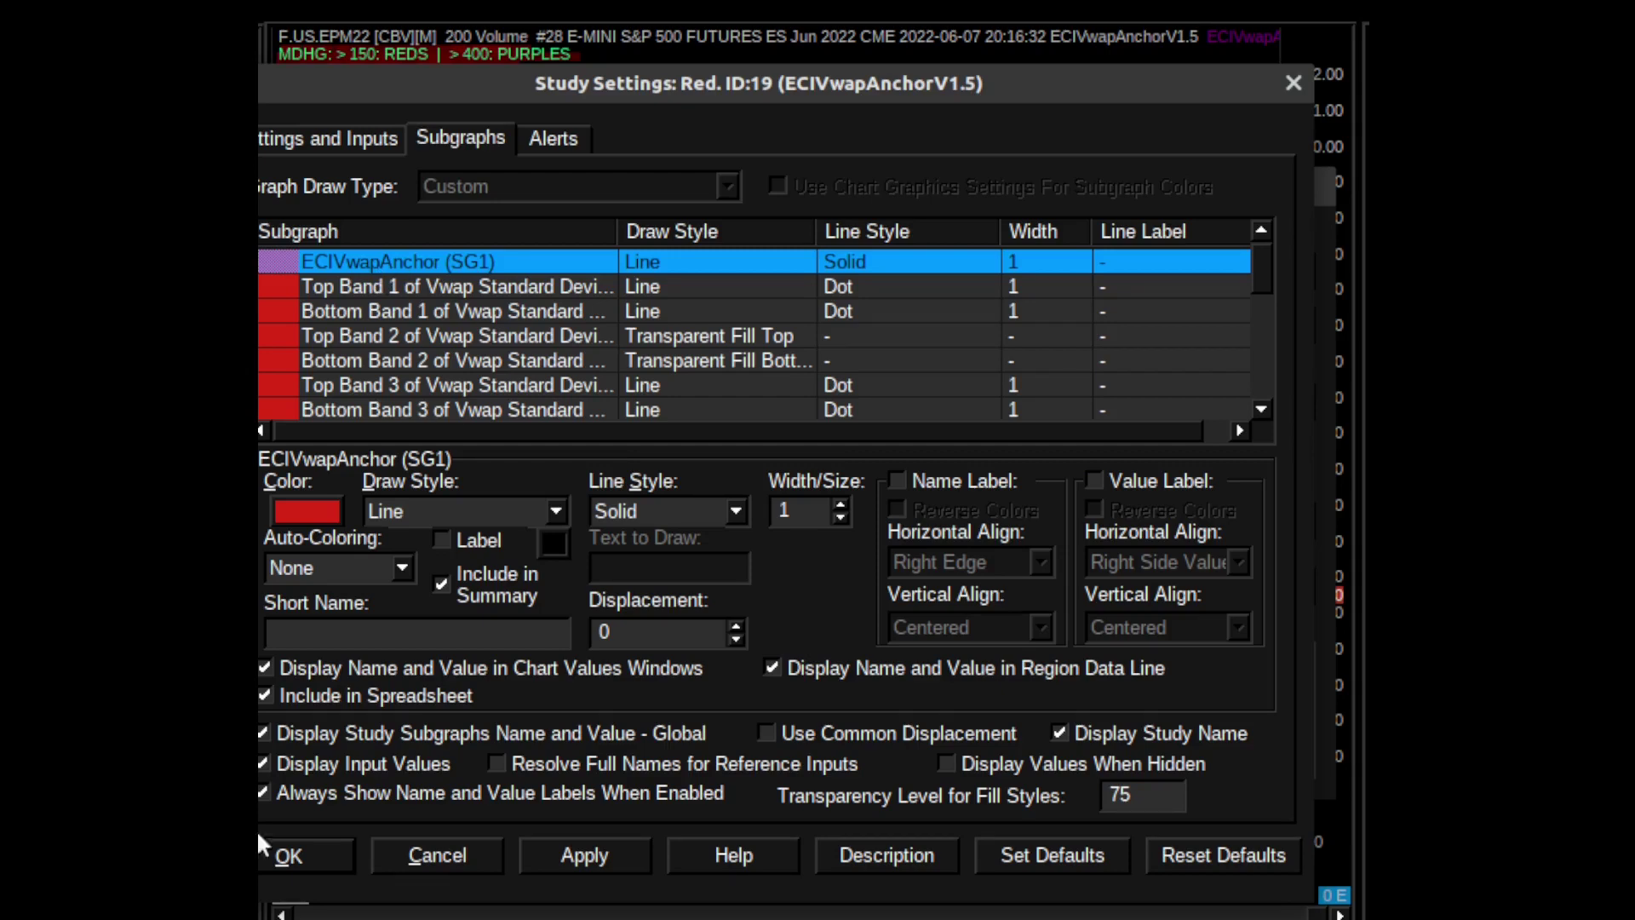
left_click(288, 855)
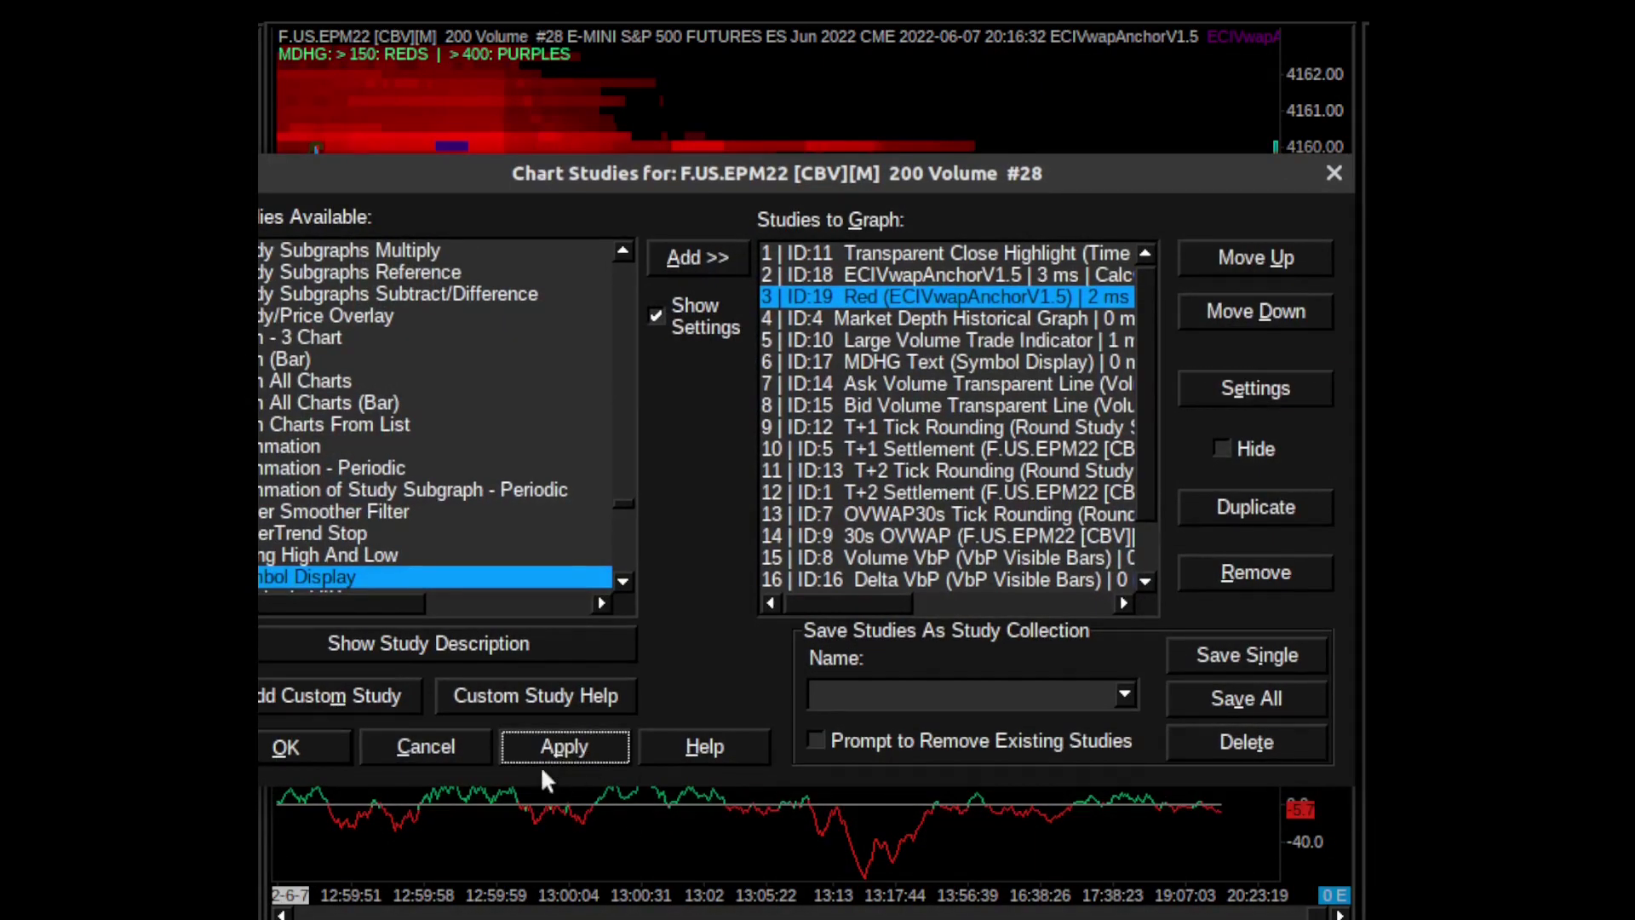
left_click(290, 760)
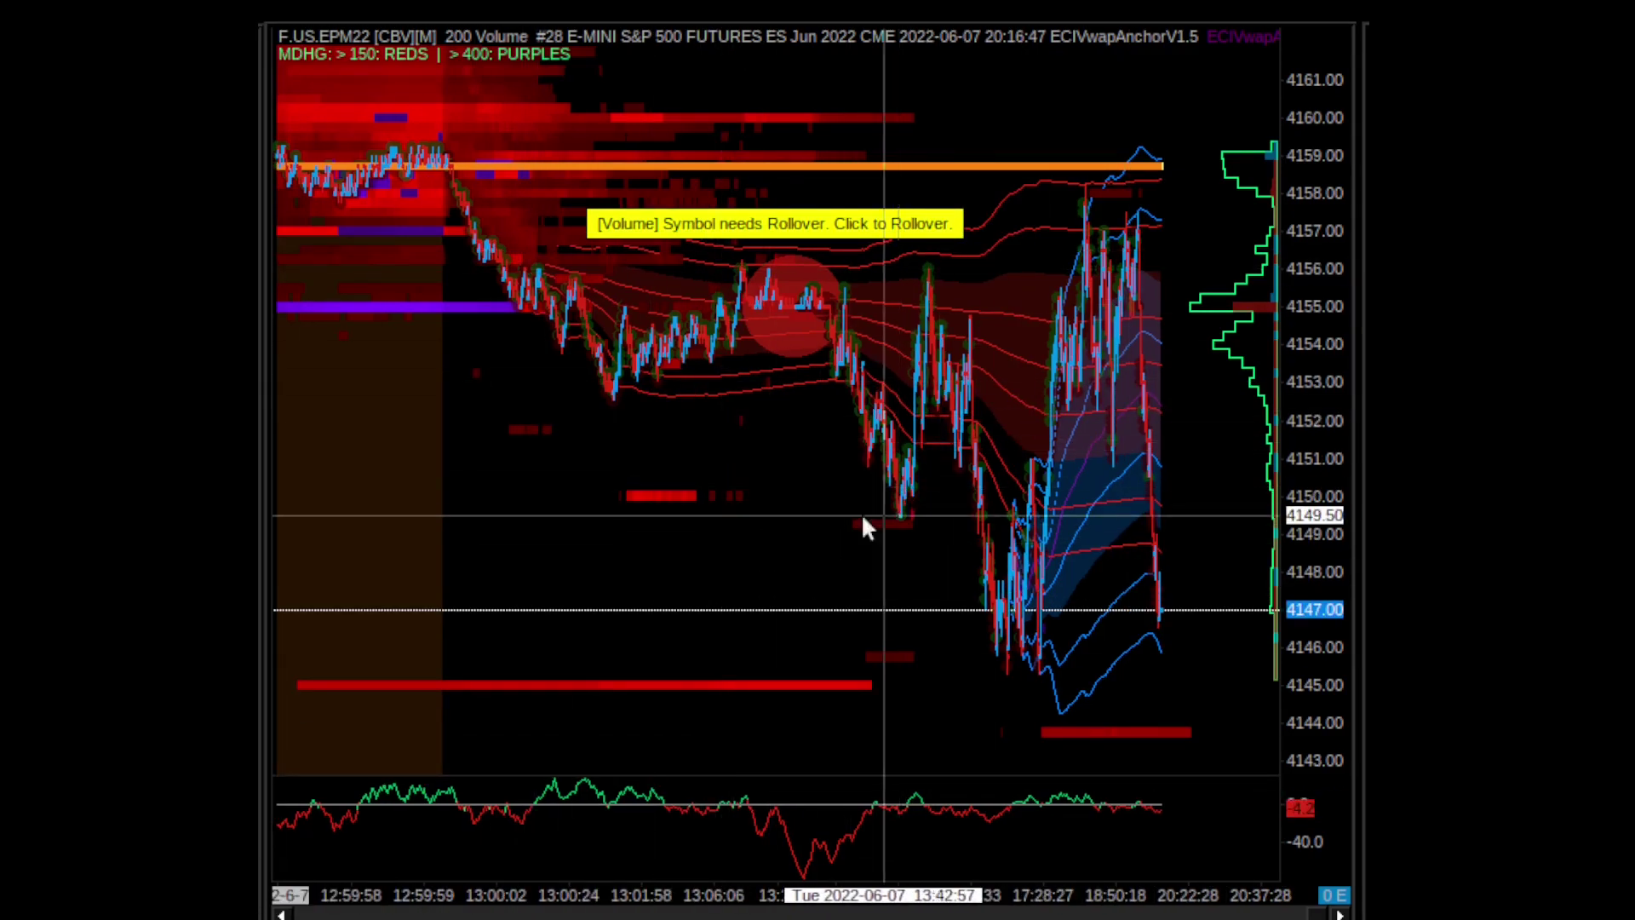
Reopen the Chart Studies list from the chart's right-click menu
right_click(724, 460)
left_click(768, 522)
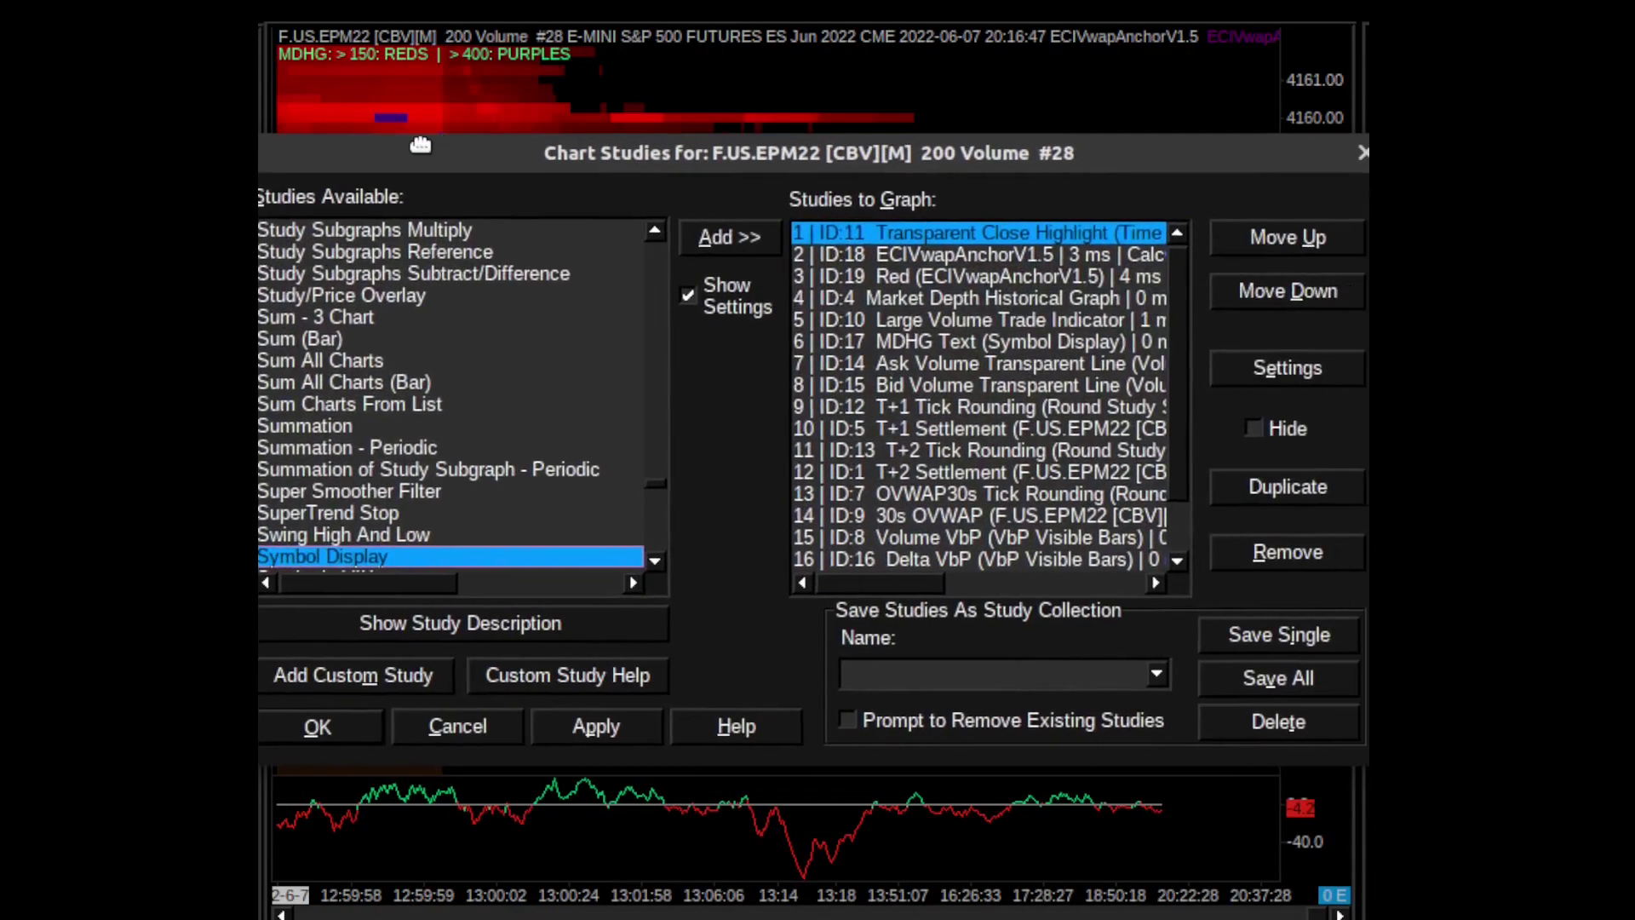
Duplicate the Red study and rename the copy's Short Name to Grn
left_click(940, 256)
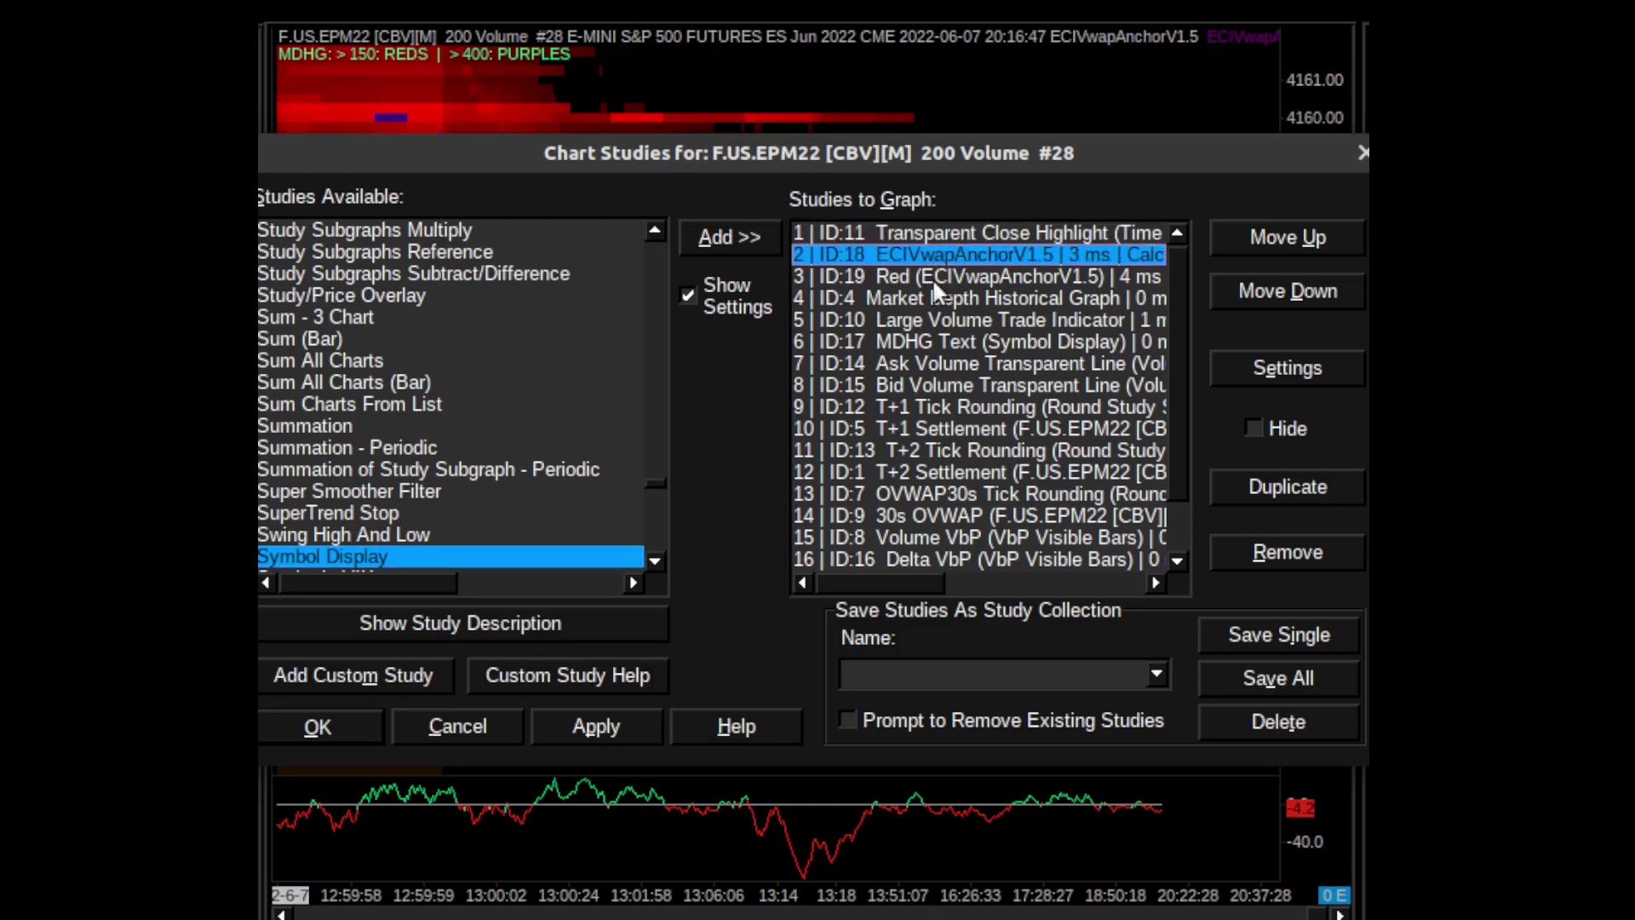
left_click(937, 276)
left_click(1316, 488)
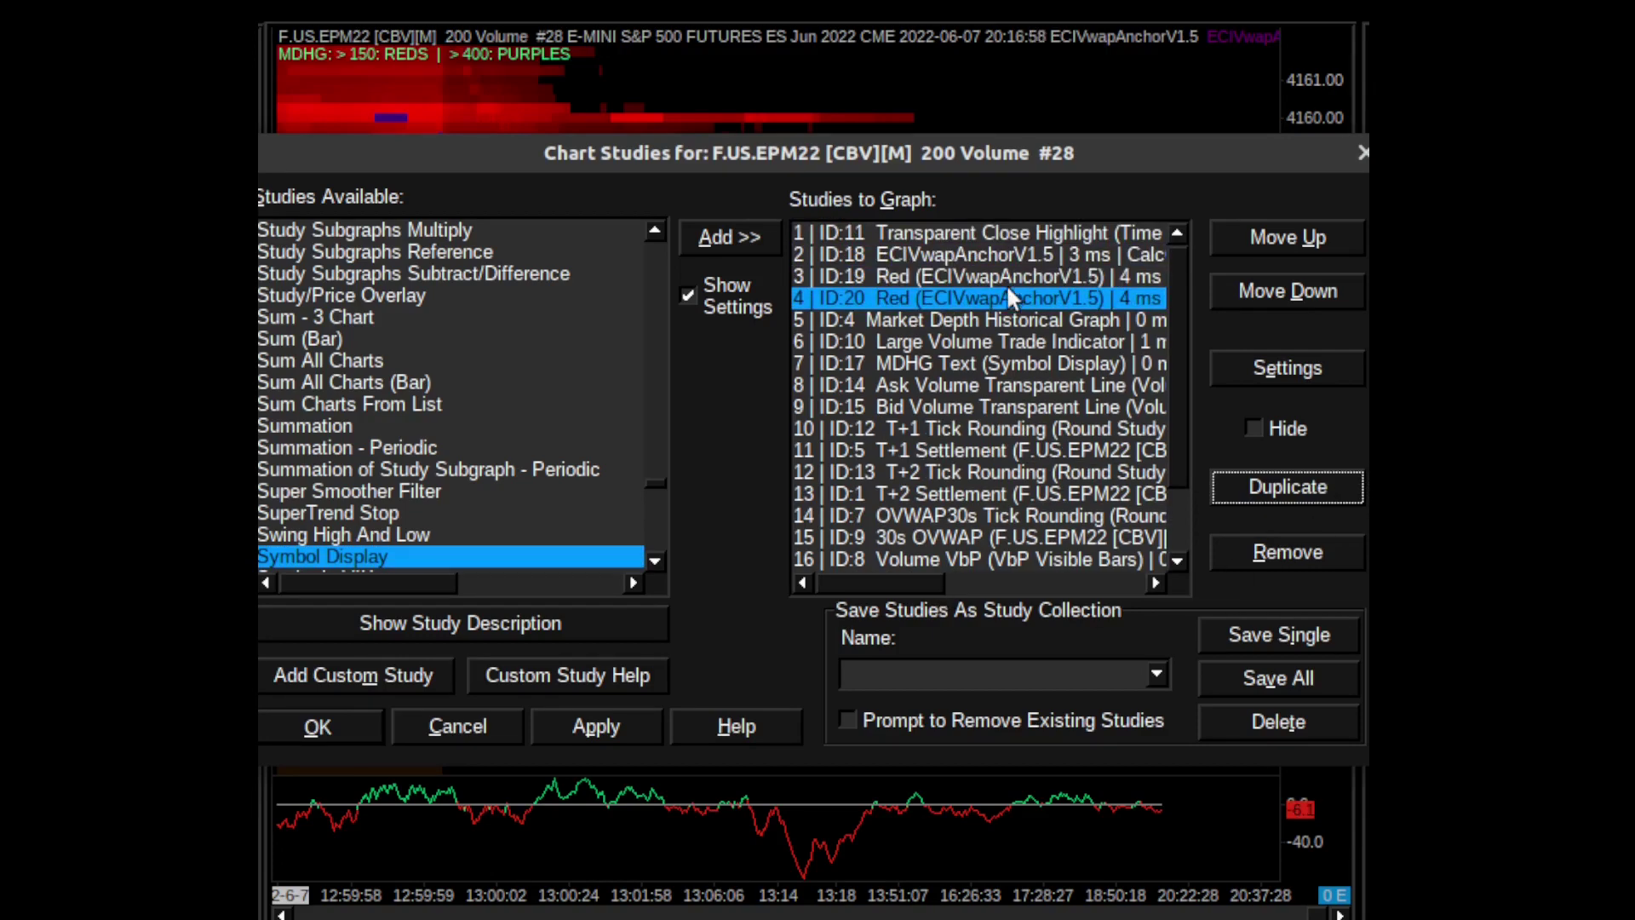
left_click(1277, 371)
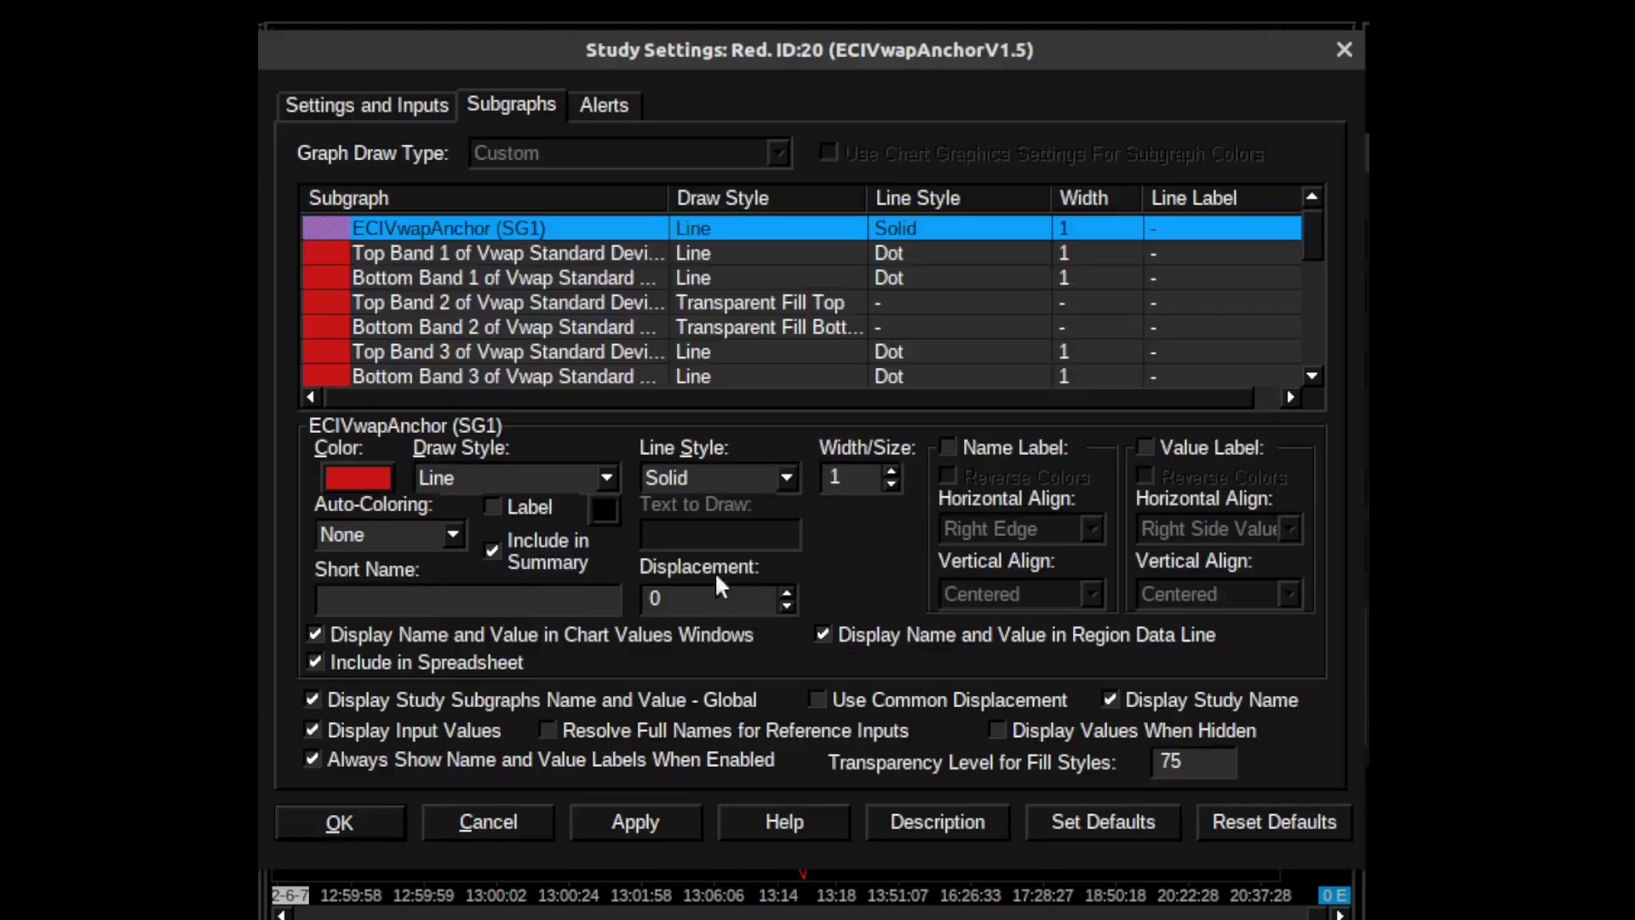
left_click(342, 110)
double_click(375, 327)
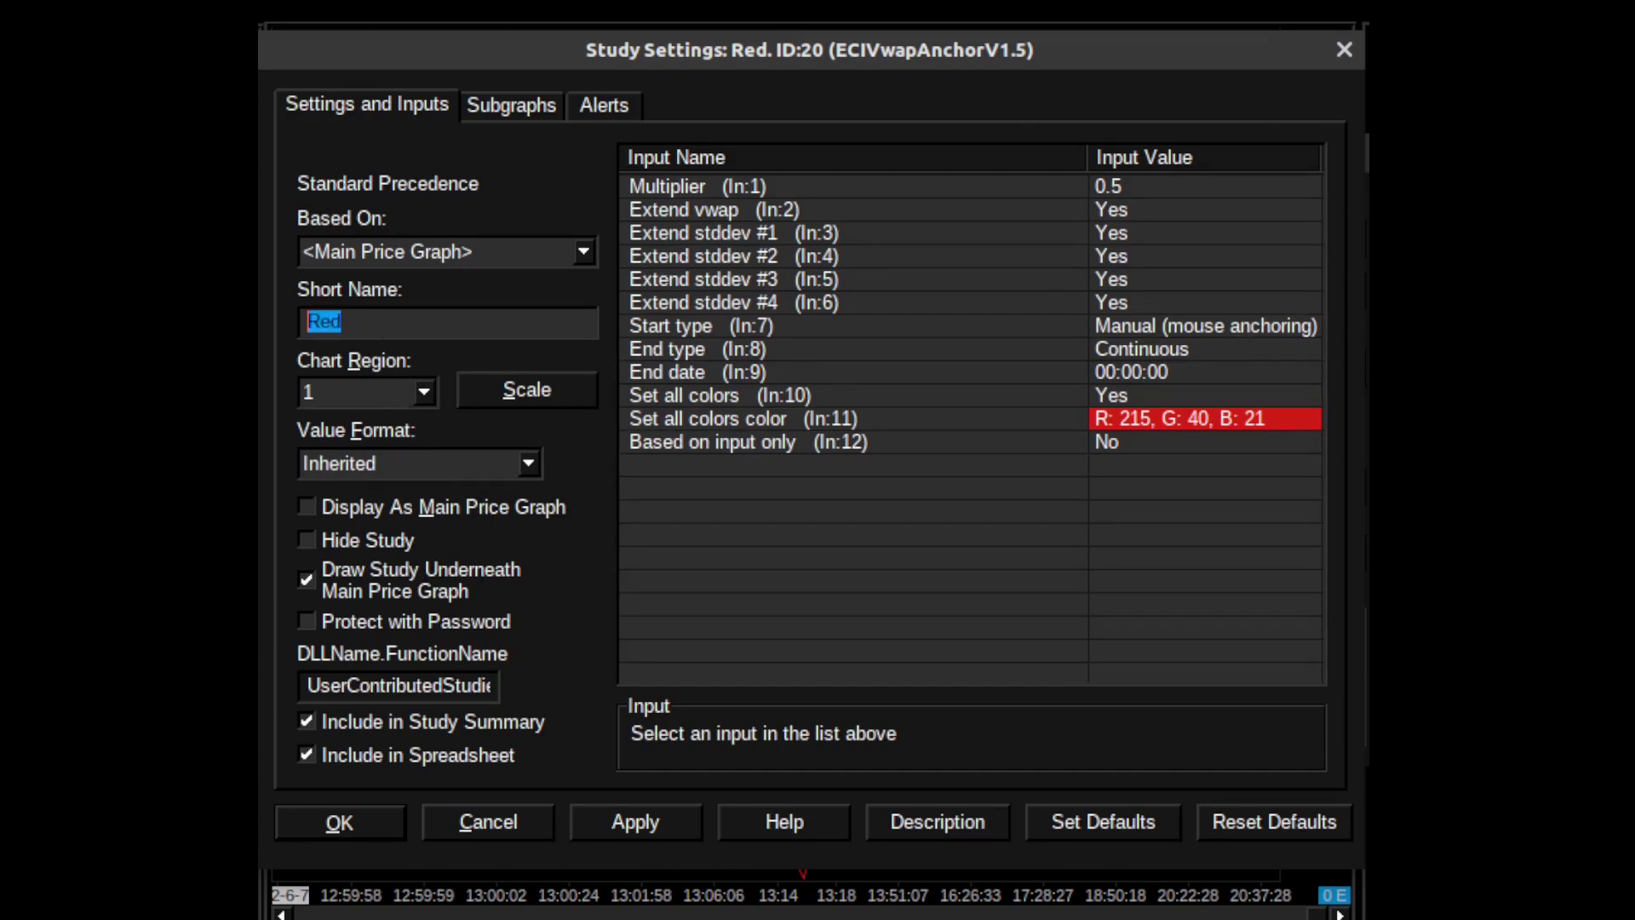
type("Grn")
Set the Grn study's 'Set all colors color' to green (R:0, G:147, B:81) and apply to the chart
left_click(1151, 416)
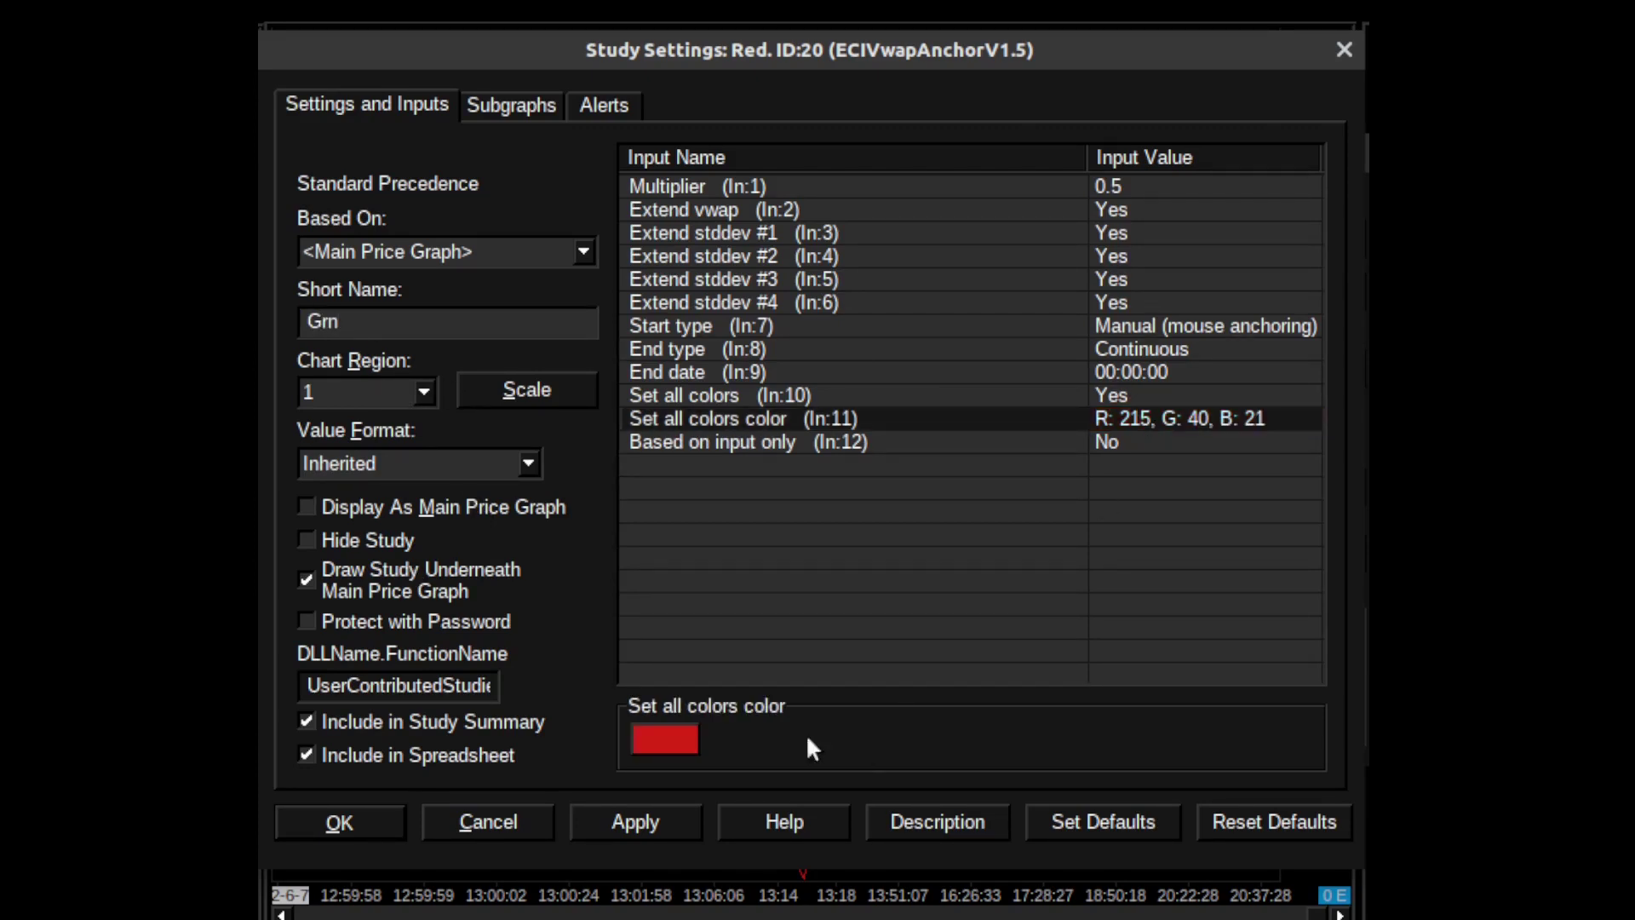
left_click(634, 743)
double_click(731, 539)
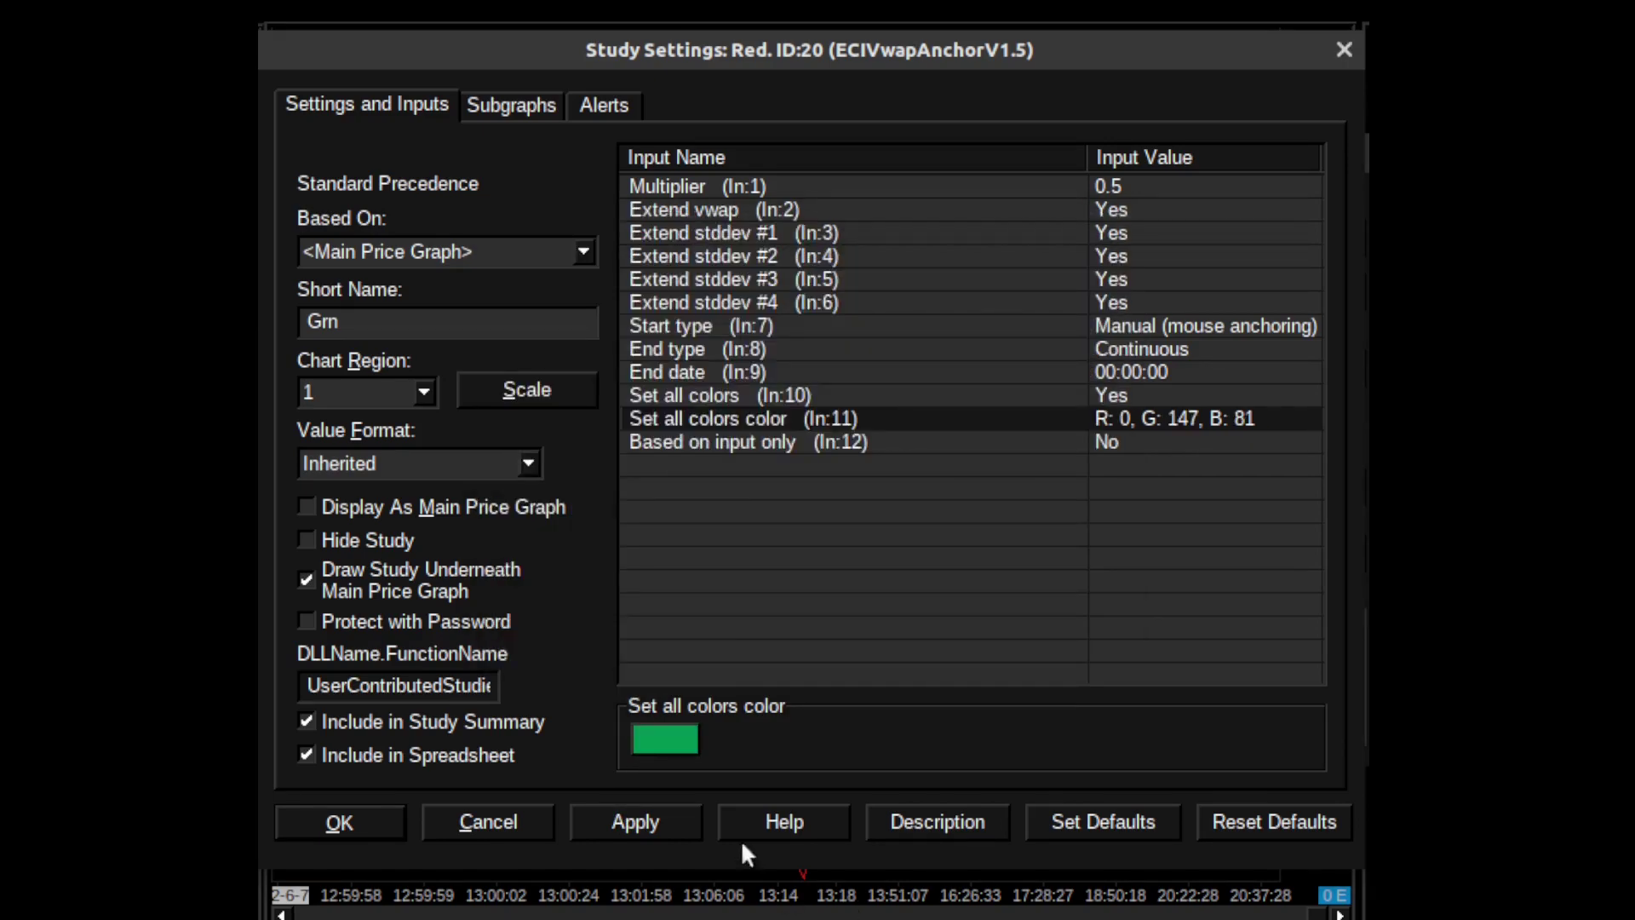
left_click(634, 822)
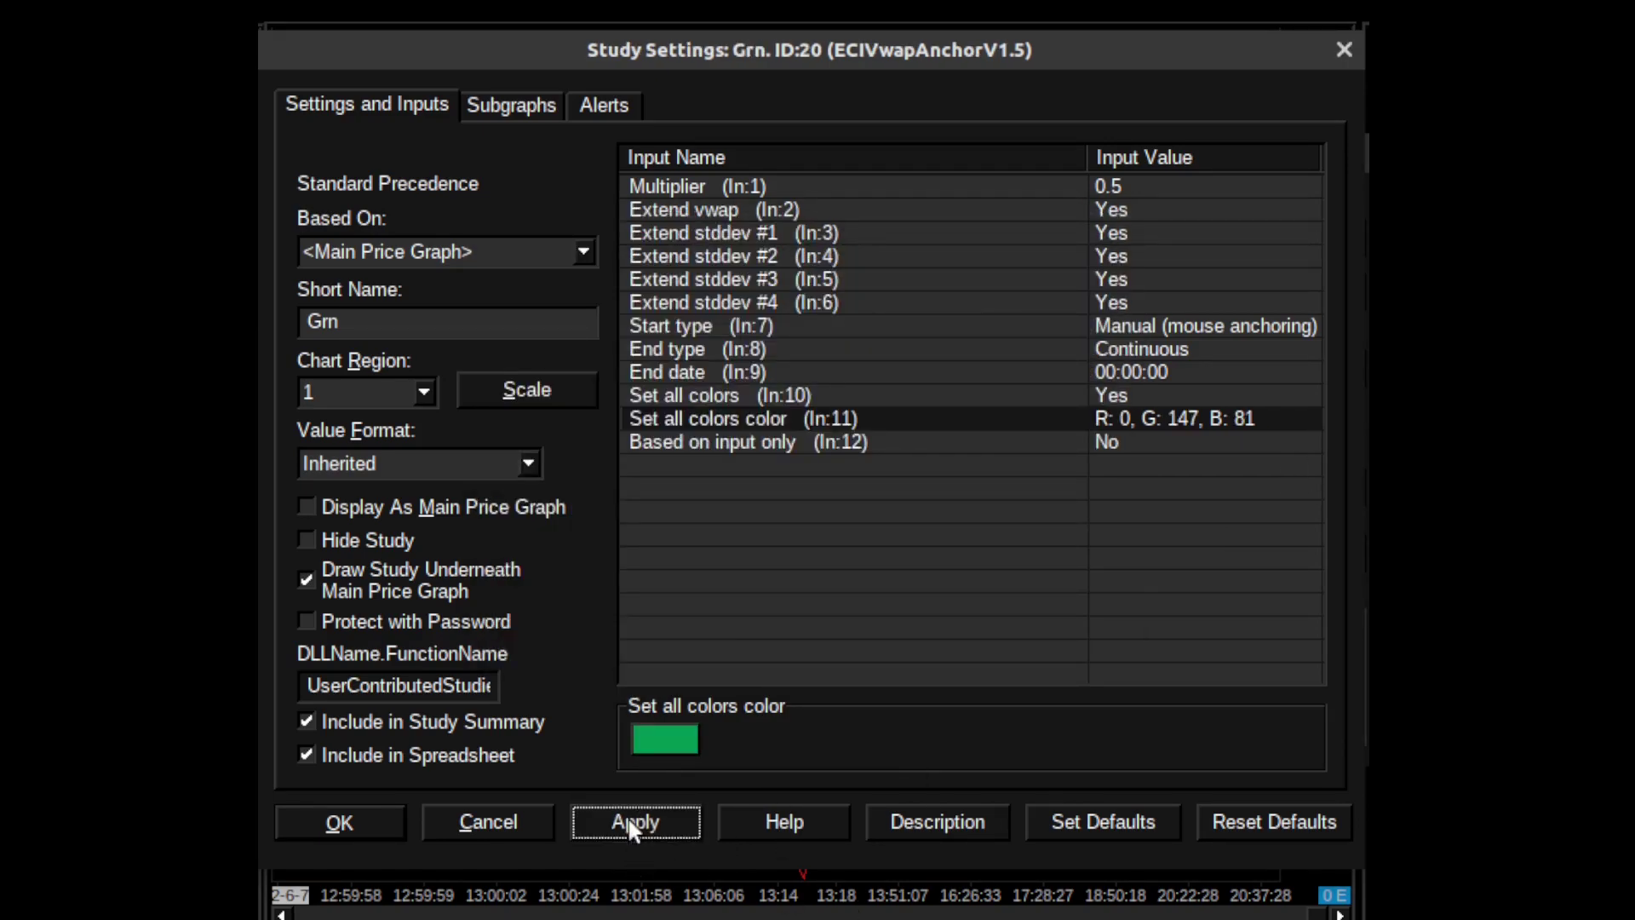
left_click(345, 821)
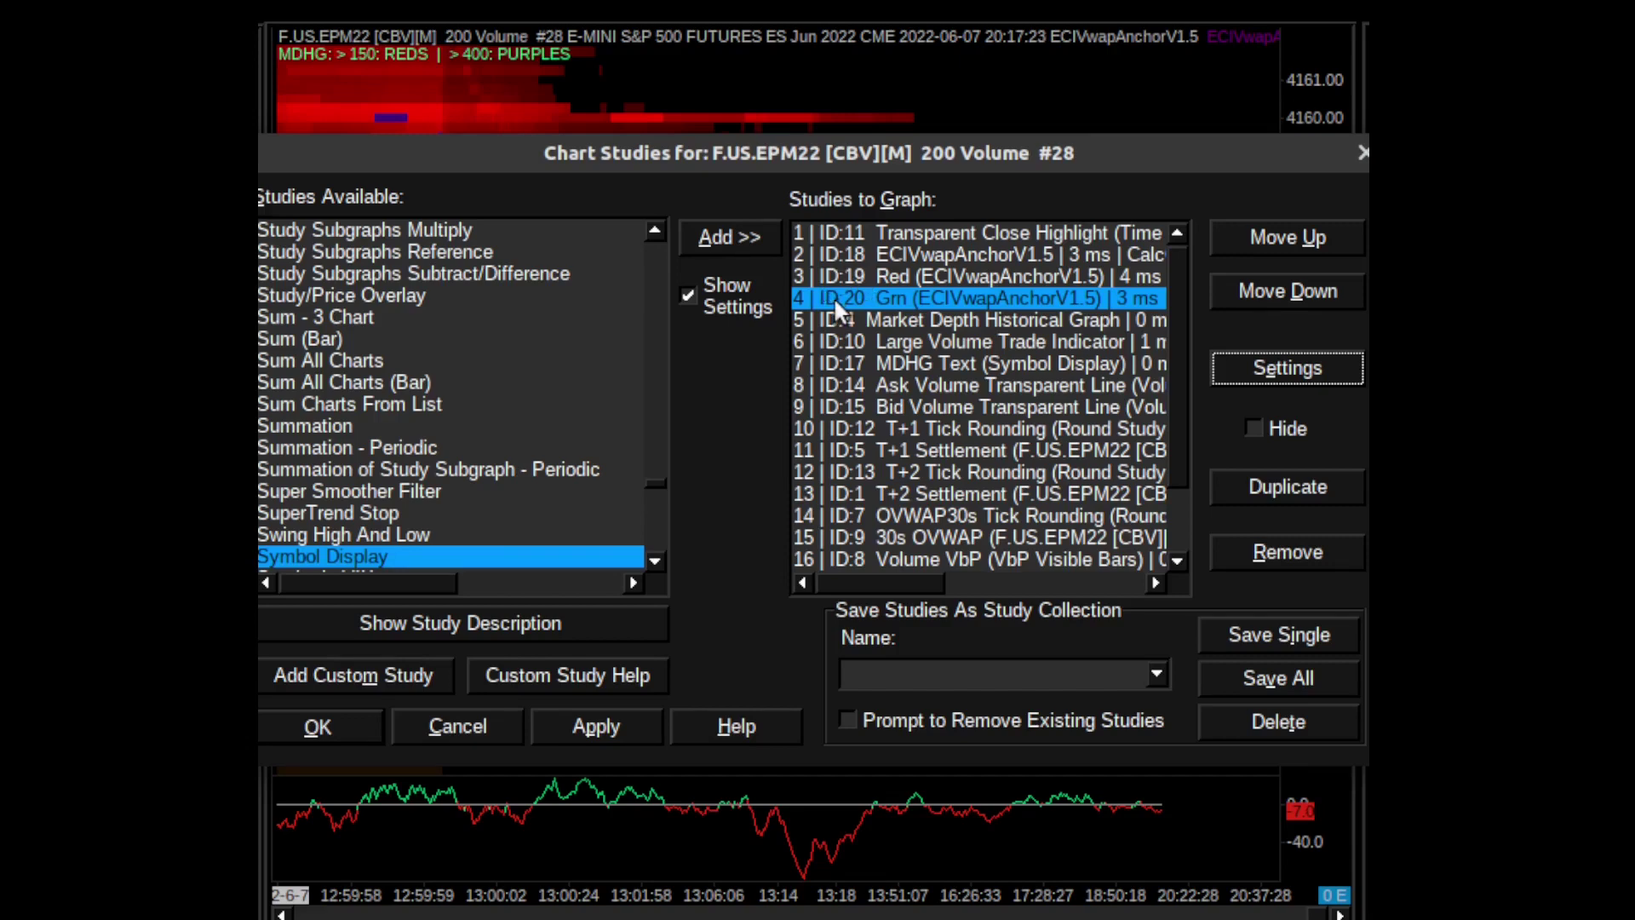
left_click(598, 726)
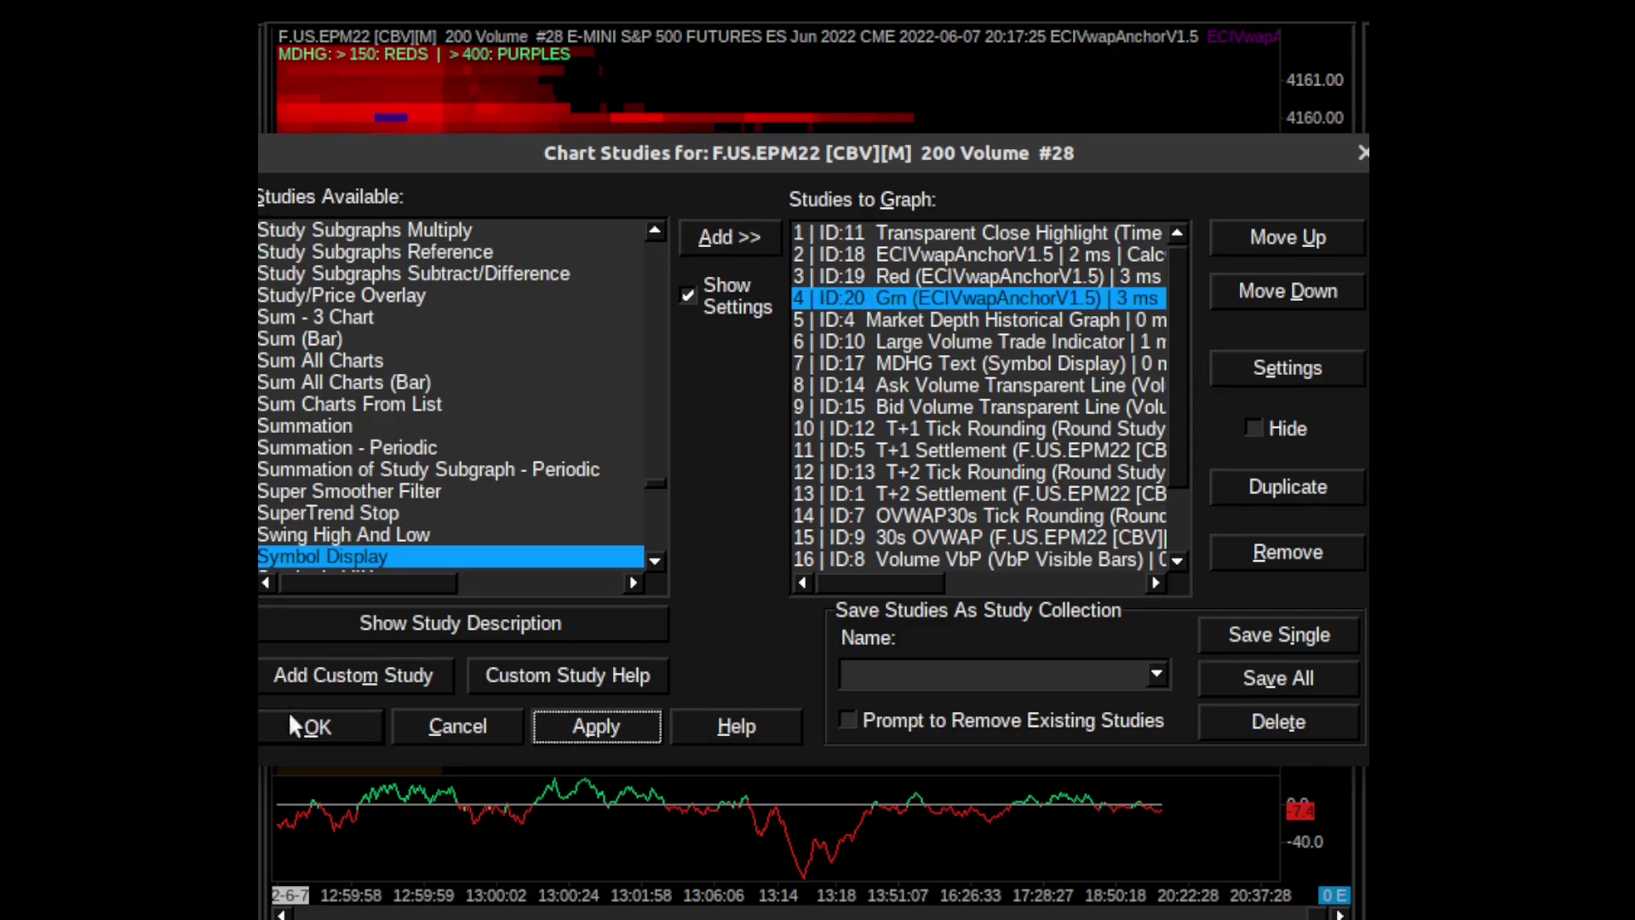
left_click(300, 726)
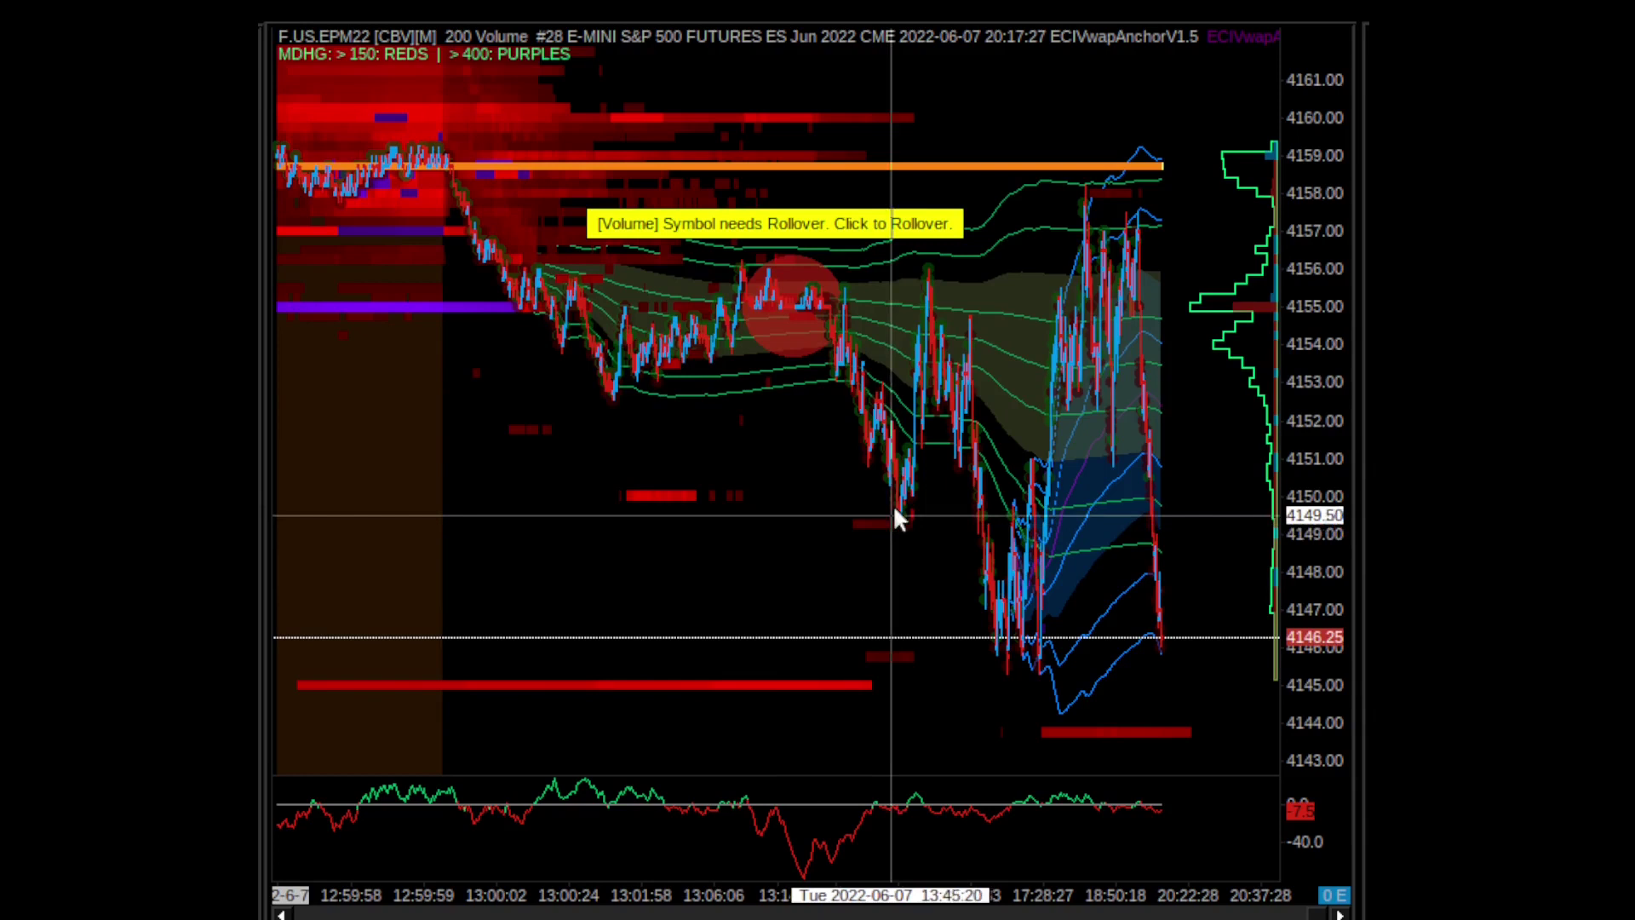
Anchor the Grn VWAP bands at the mid-afternoon dip near 4150, recalculate, and reopen Chart Studies with F6
right_click(900, 513)
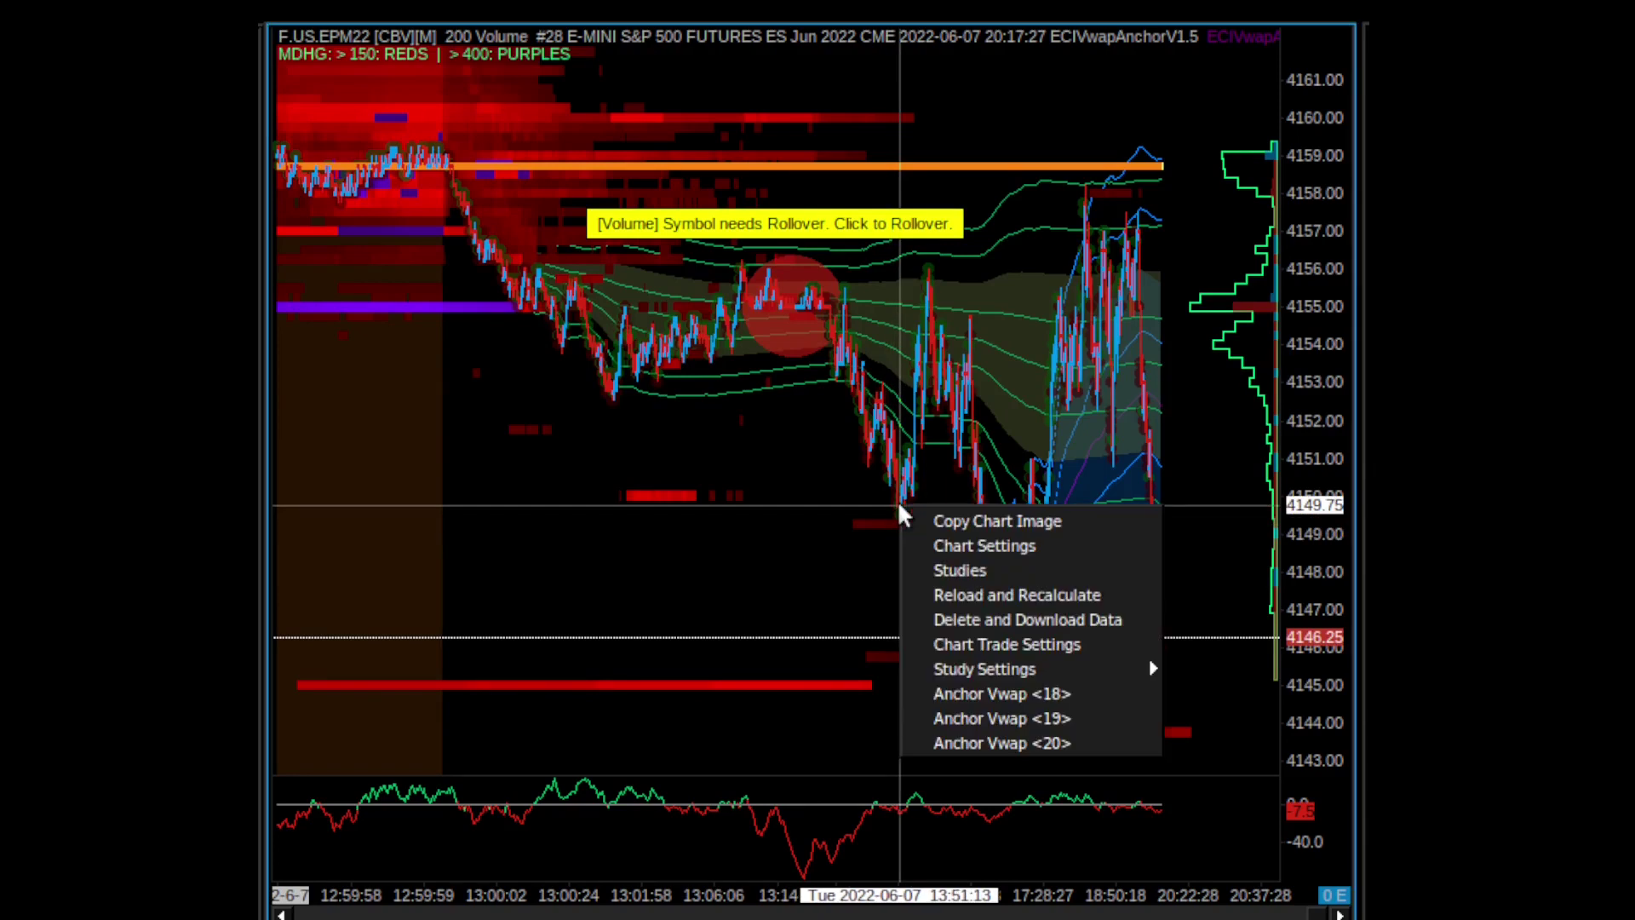
left_click(969, 744)
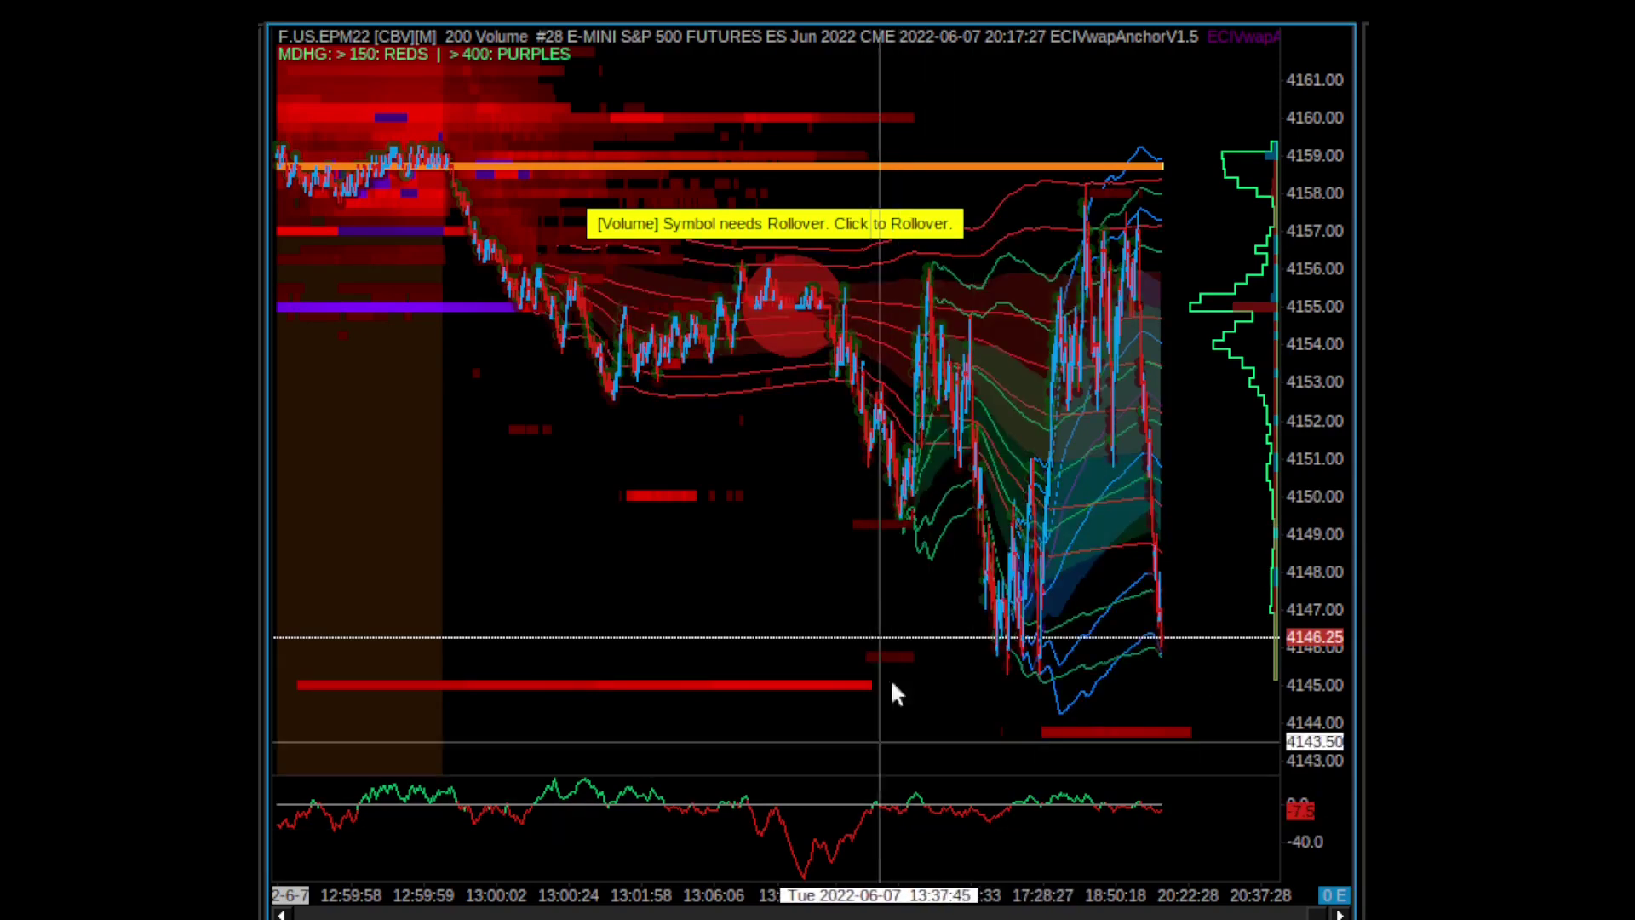
right_click(601, 460)
left_click(630, 539)
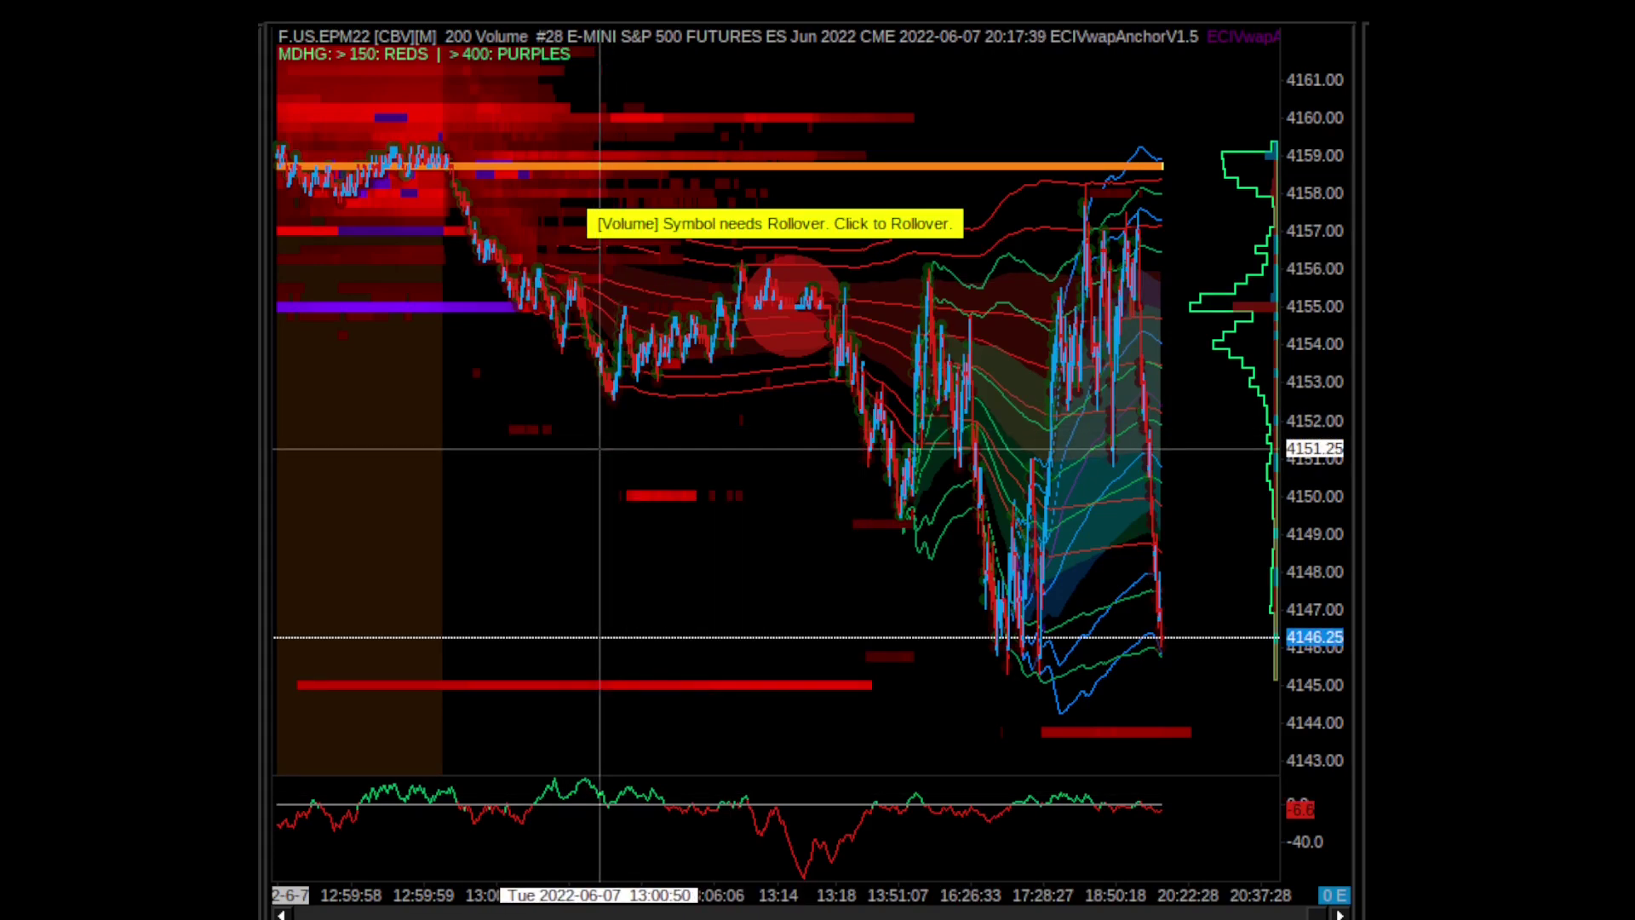
key("F6")
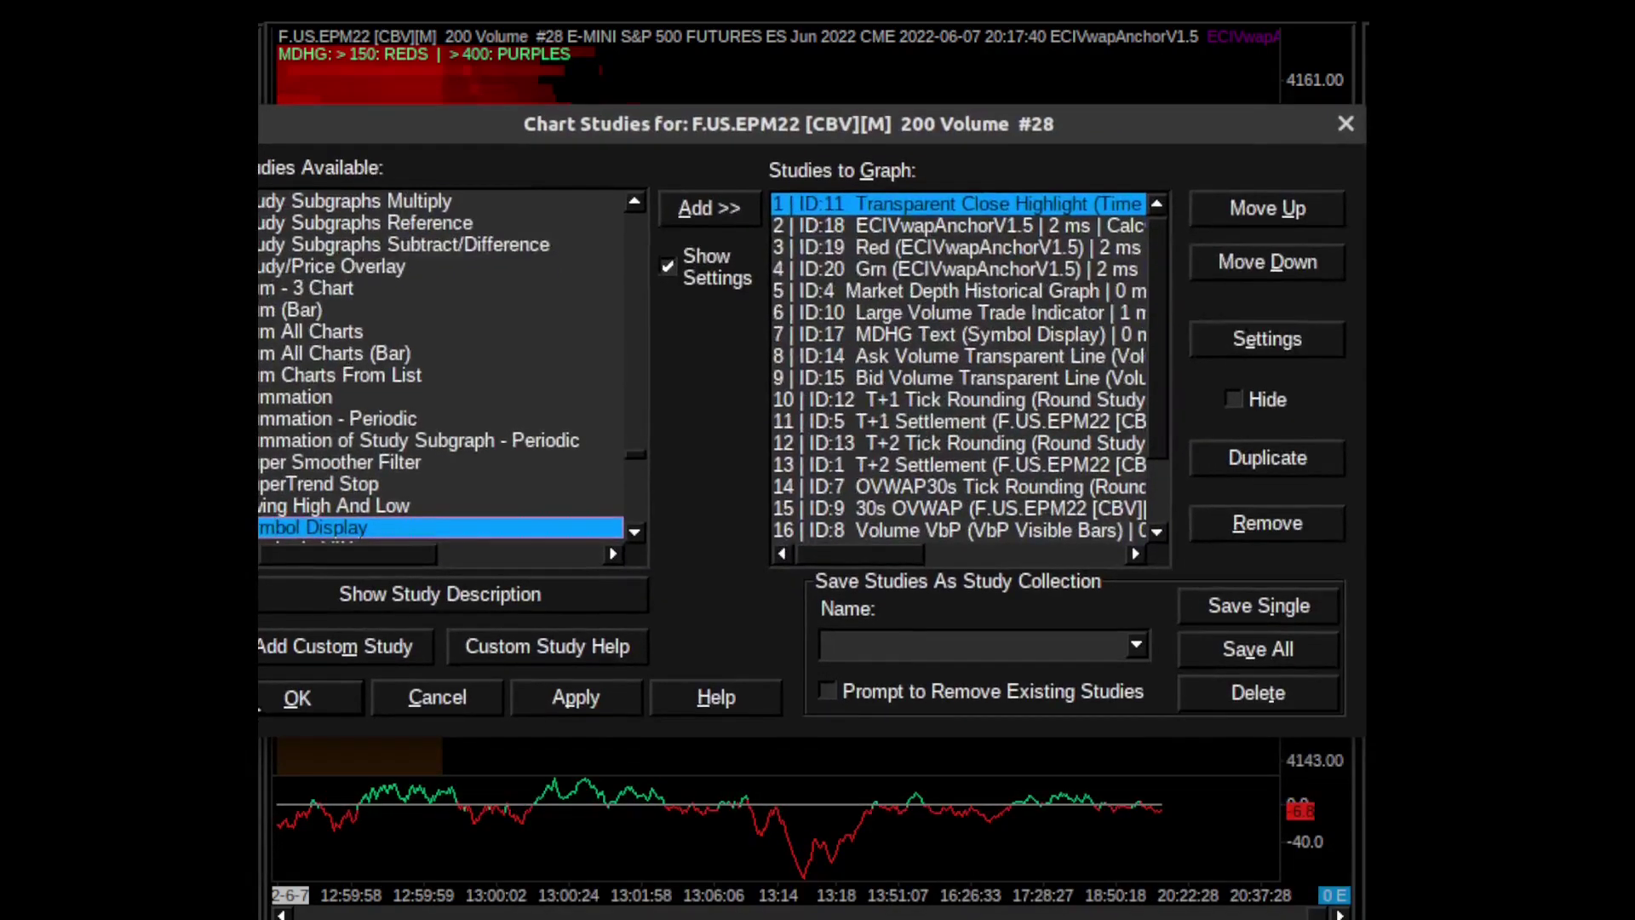
Mark ECIVwapAnchorV1.5 (ID:18), Red (ID:19) and Grn (ID:20) as Hidden and apply
key("Down")
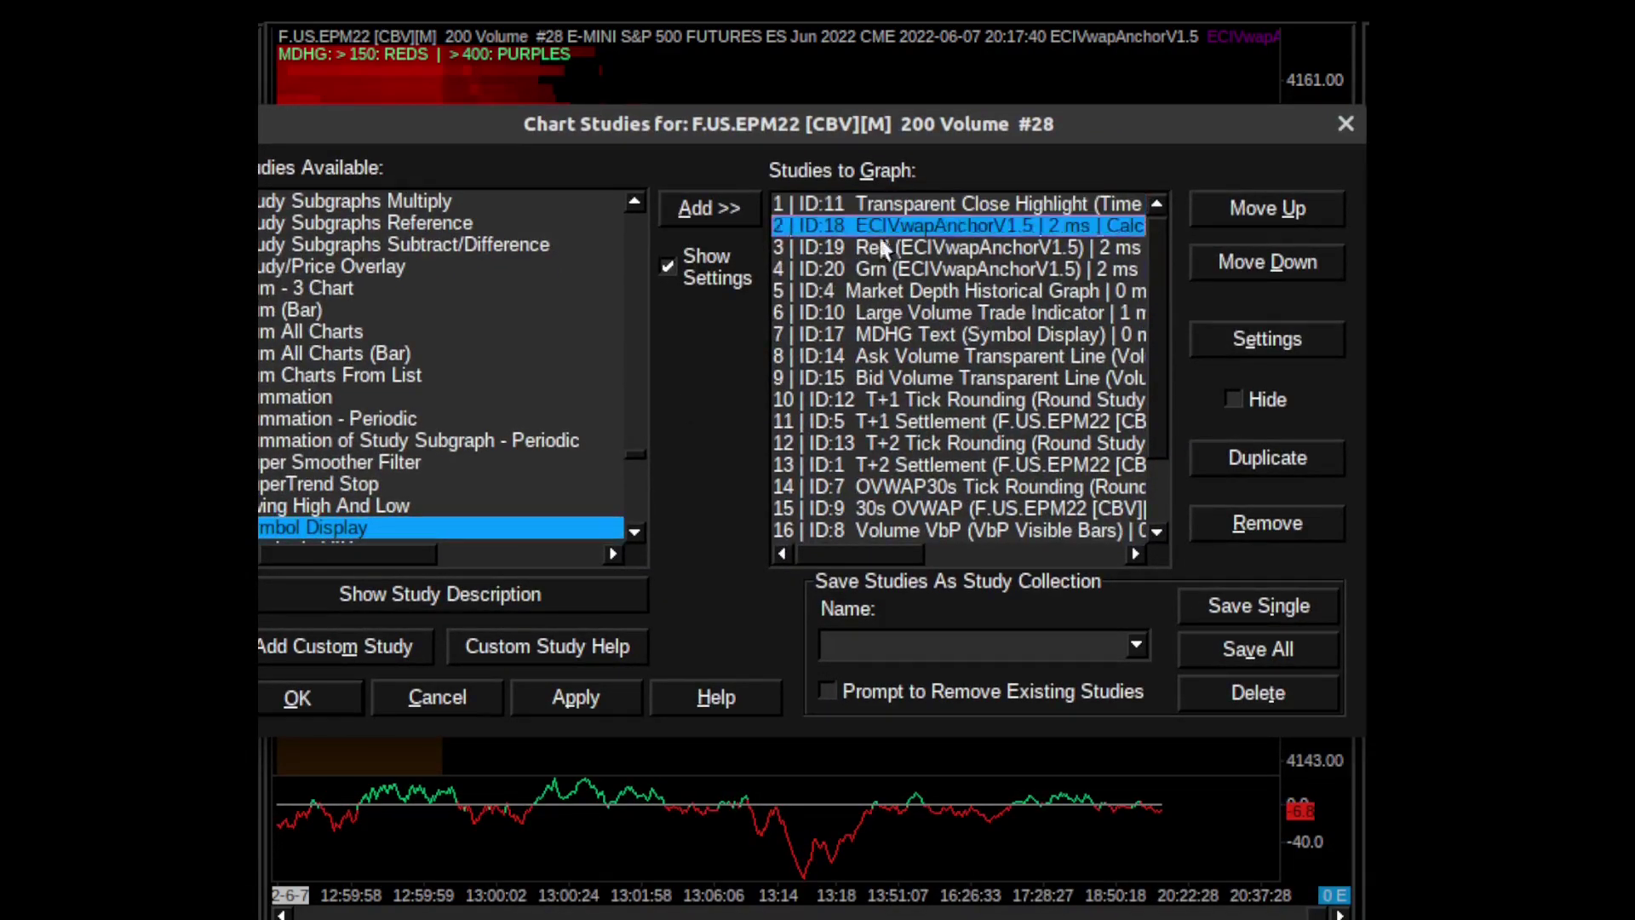
left_click(1274, 400)
left_click(936, 256)
left_click(1236, 401)
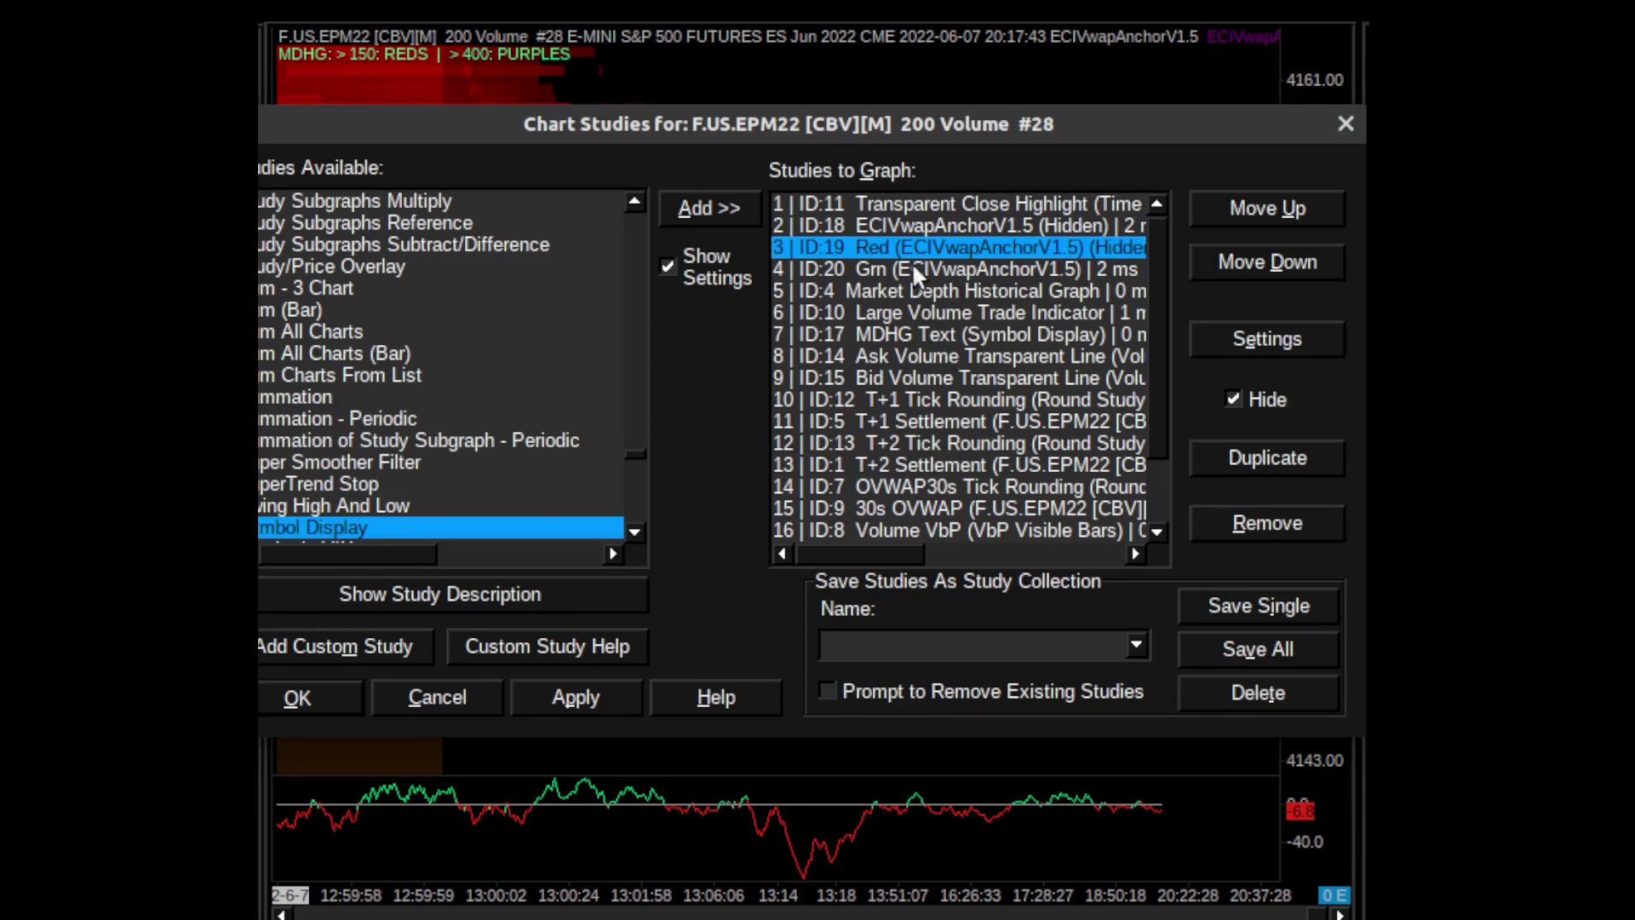
left_click(912, 268)
left_click(1237, 400)
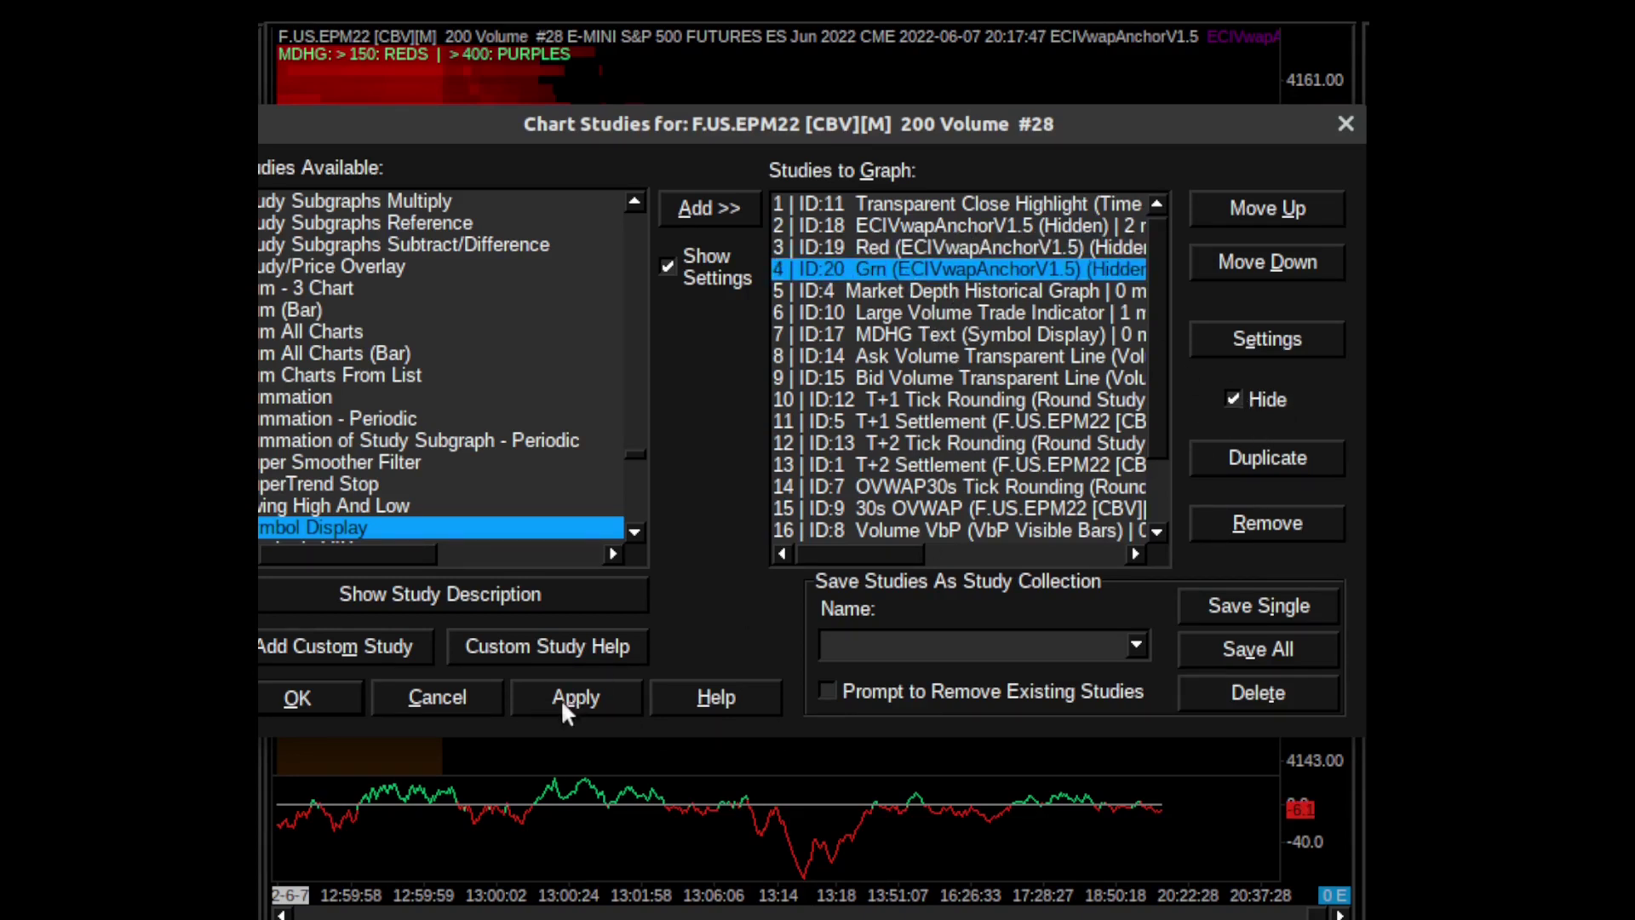
left_click(563, 704)
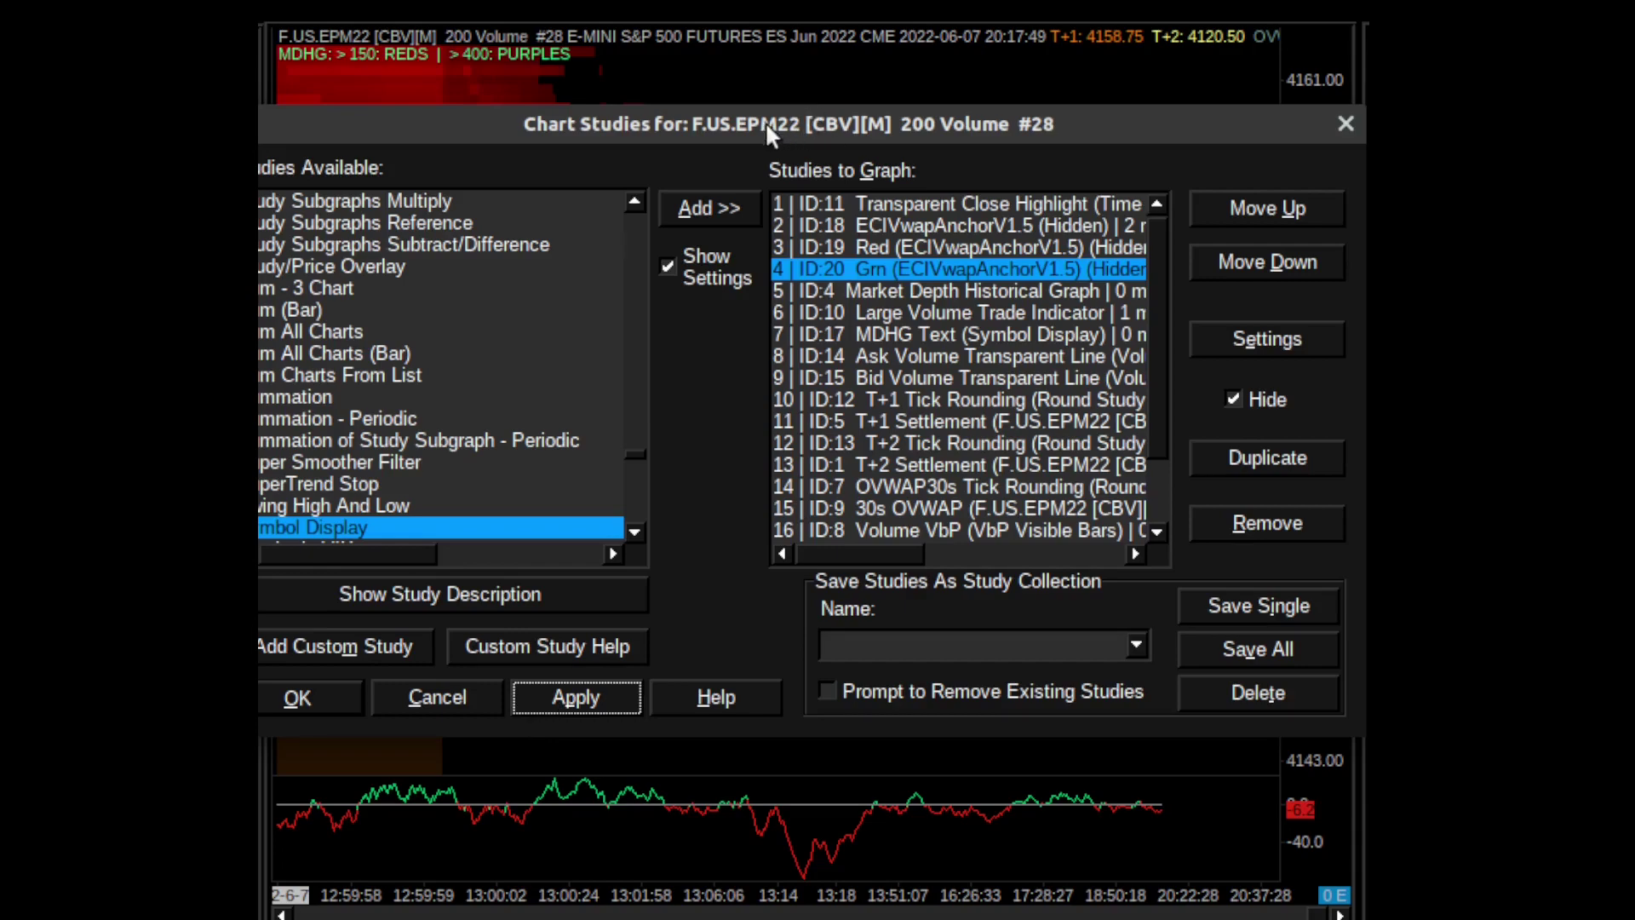
left_click_drag(765, 121, 730, 305)
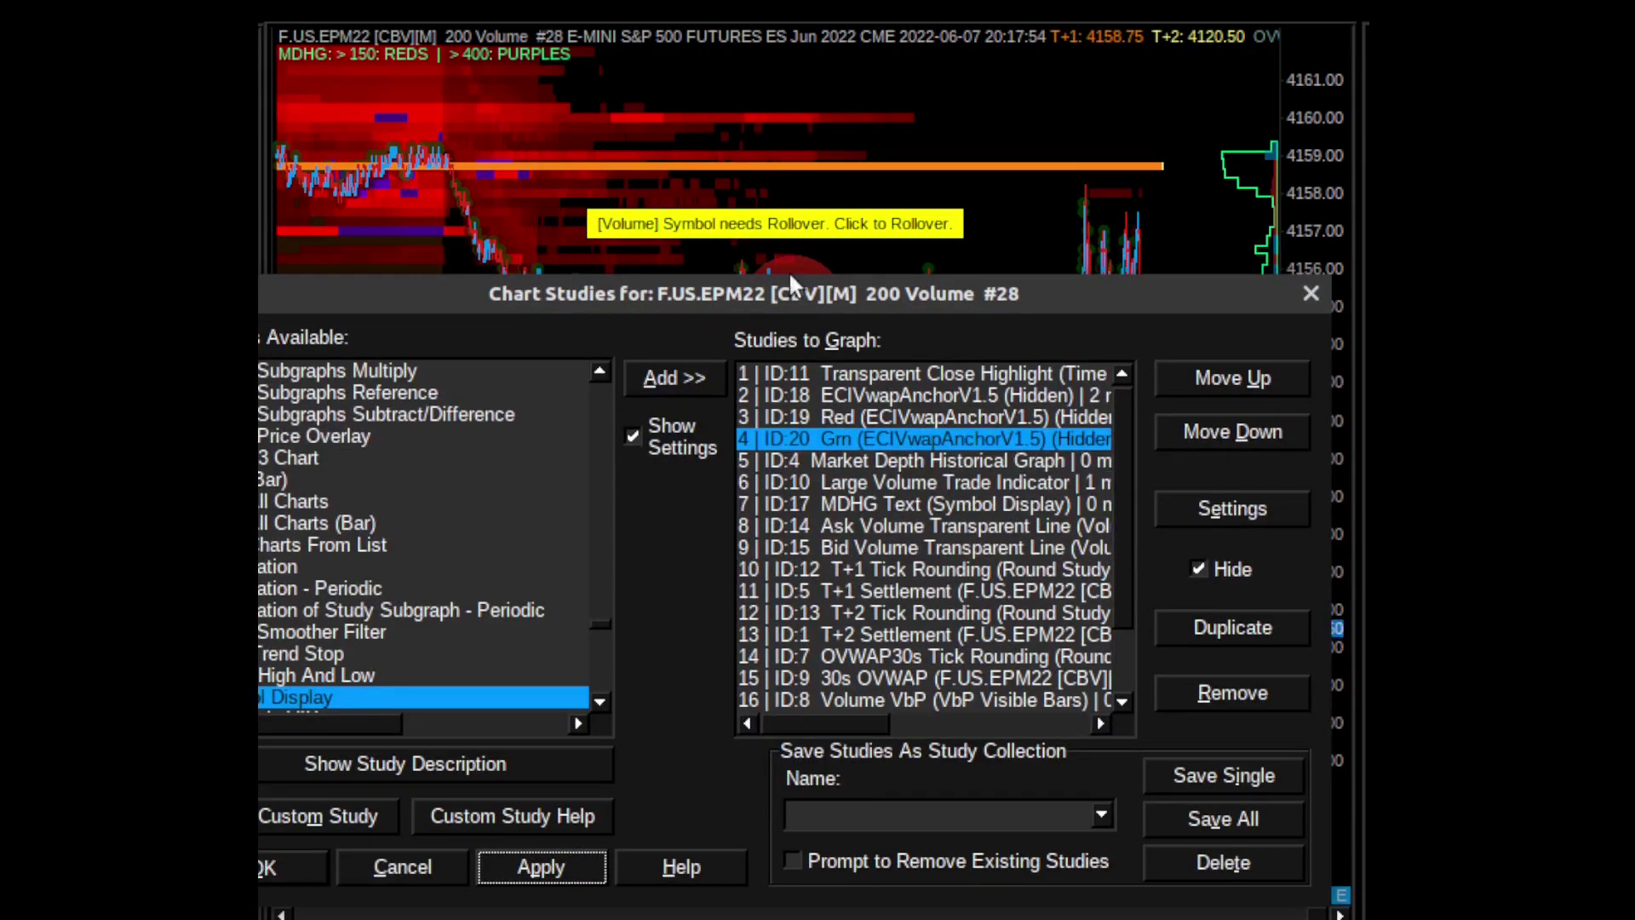
left_click_drag(742, 313, 752, 189)
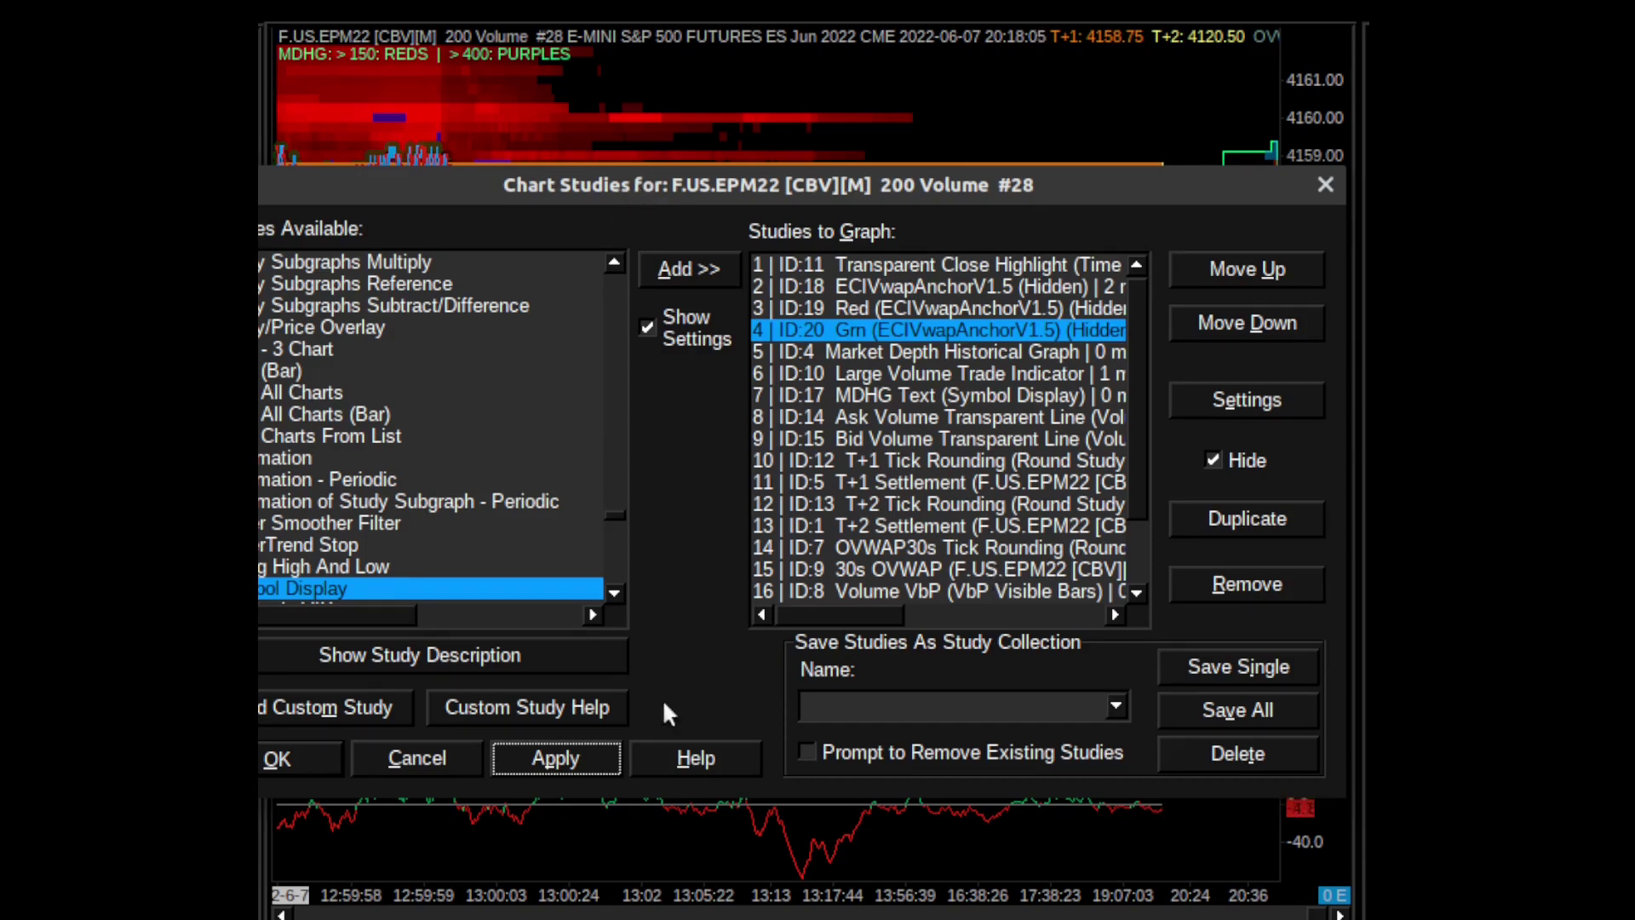
mouse_move(444, 191)
left_mouse_down()
mouse_move(508, 181)
mouse_move(466, 184)
left_mouse_up()
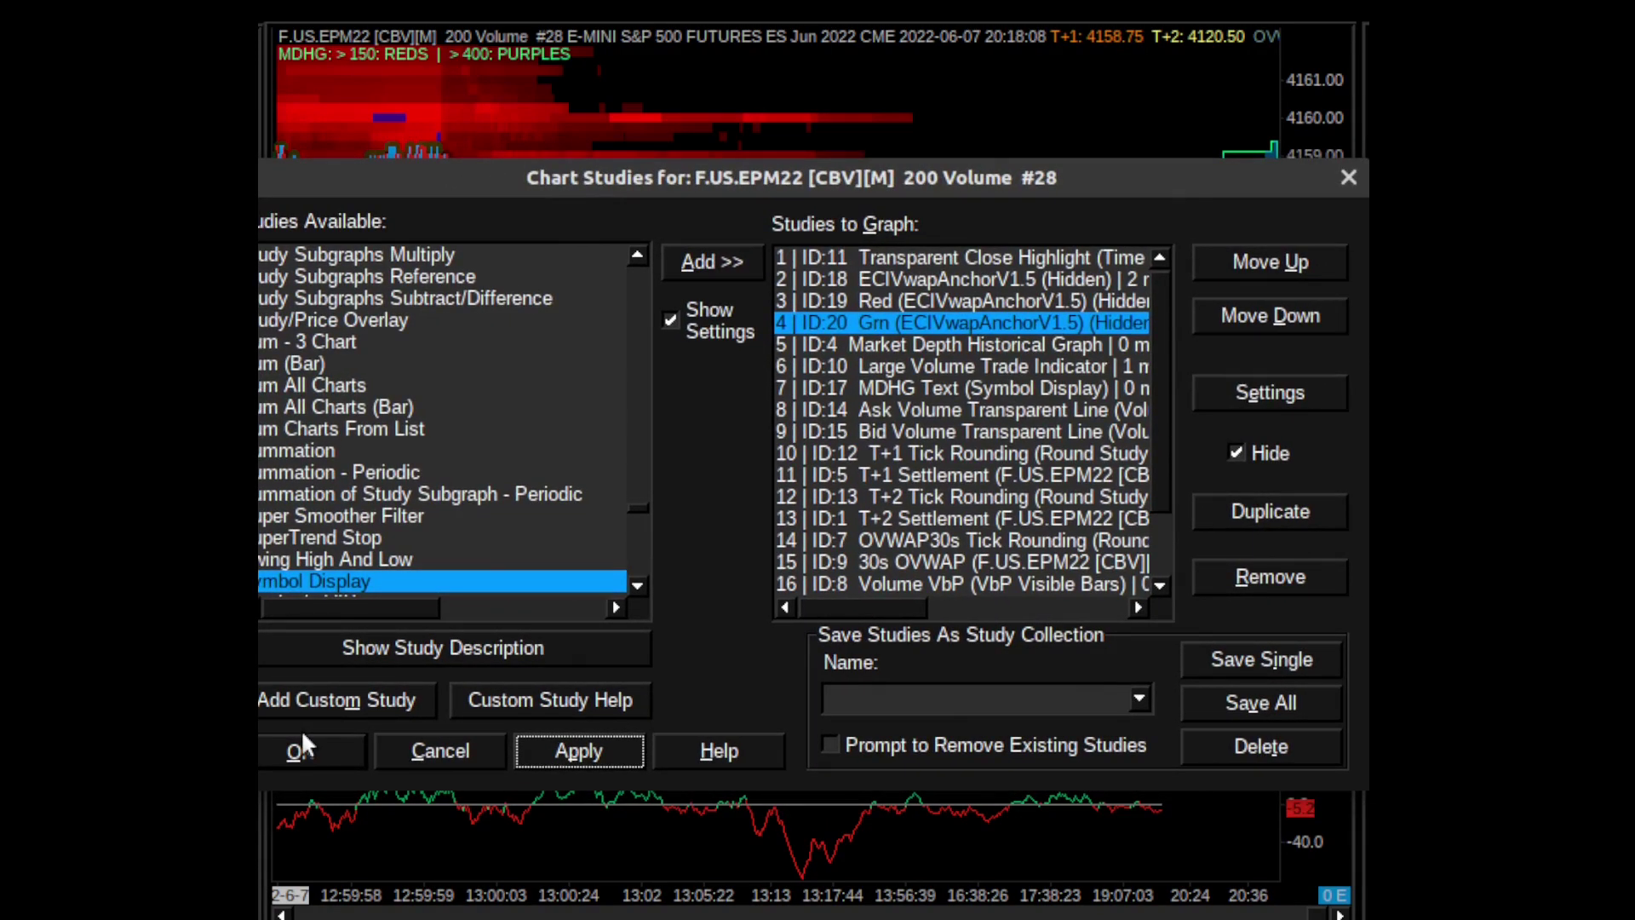